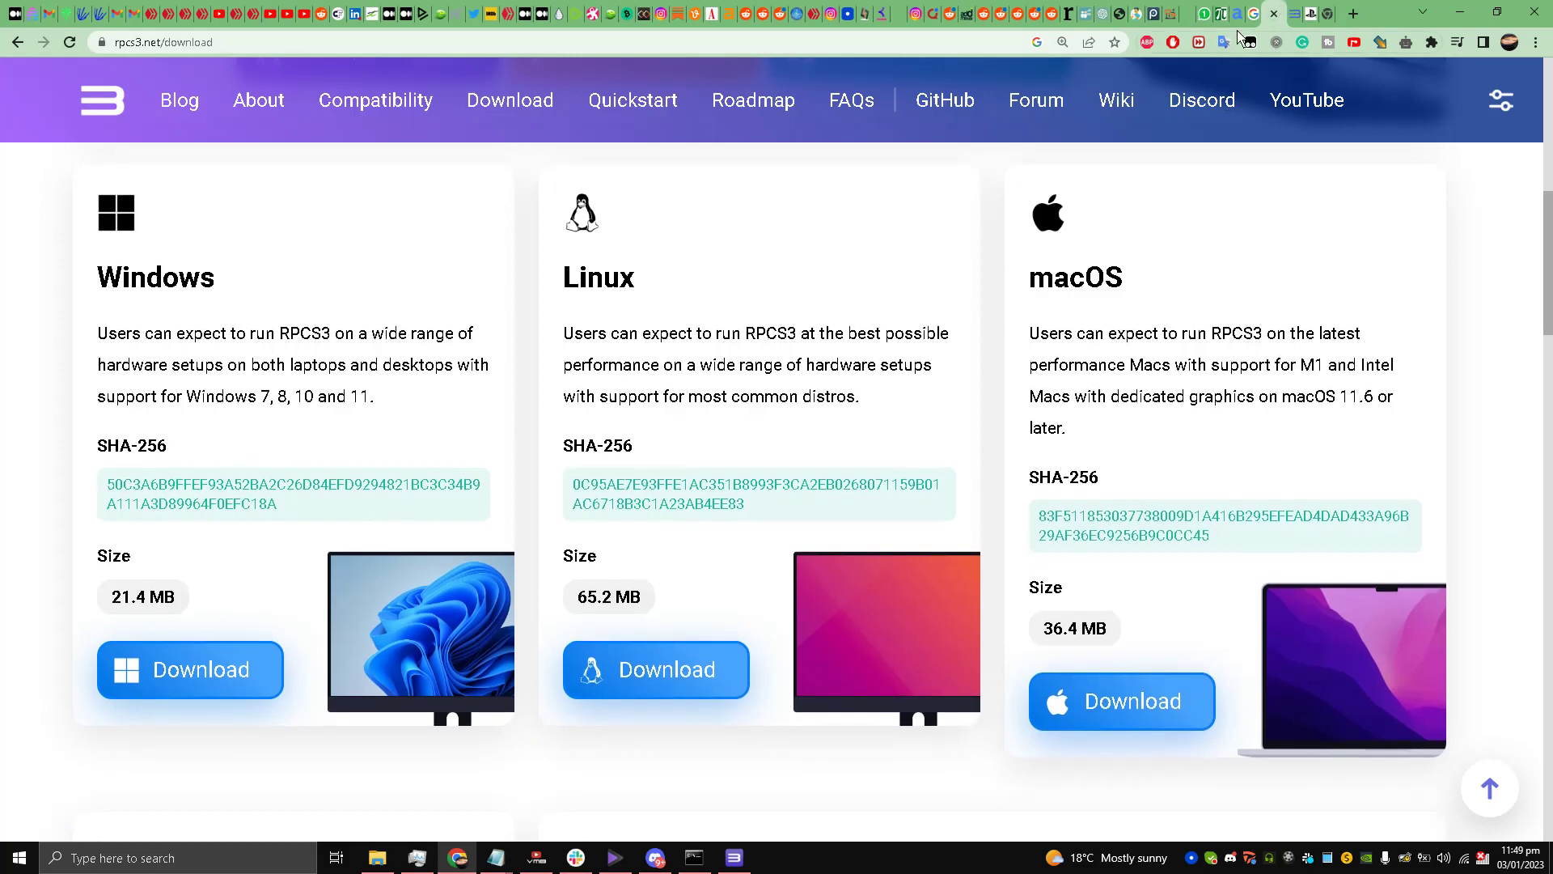
Open the RPCS3 wiki page for Metal Gear Solid 4 and review its GPU and advanced configuration tables
left_click(1303, 13)
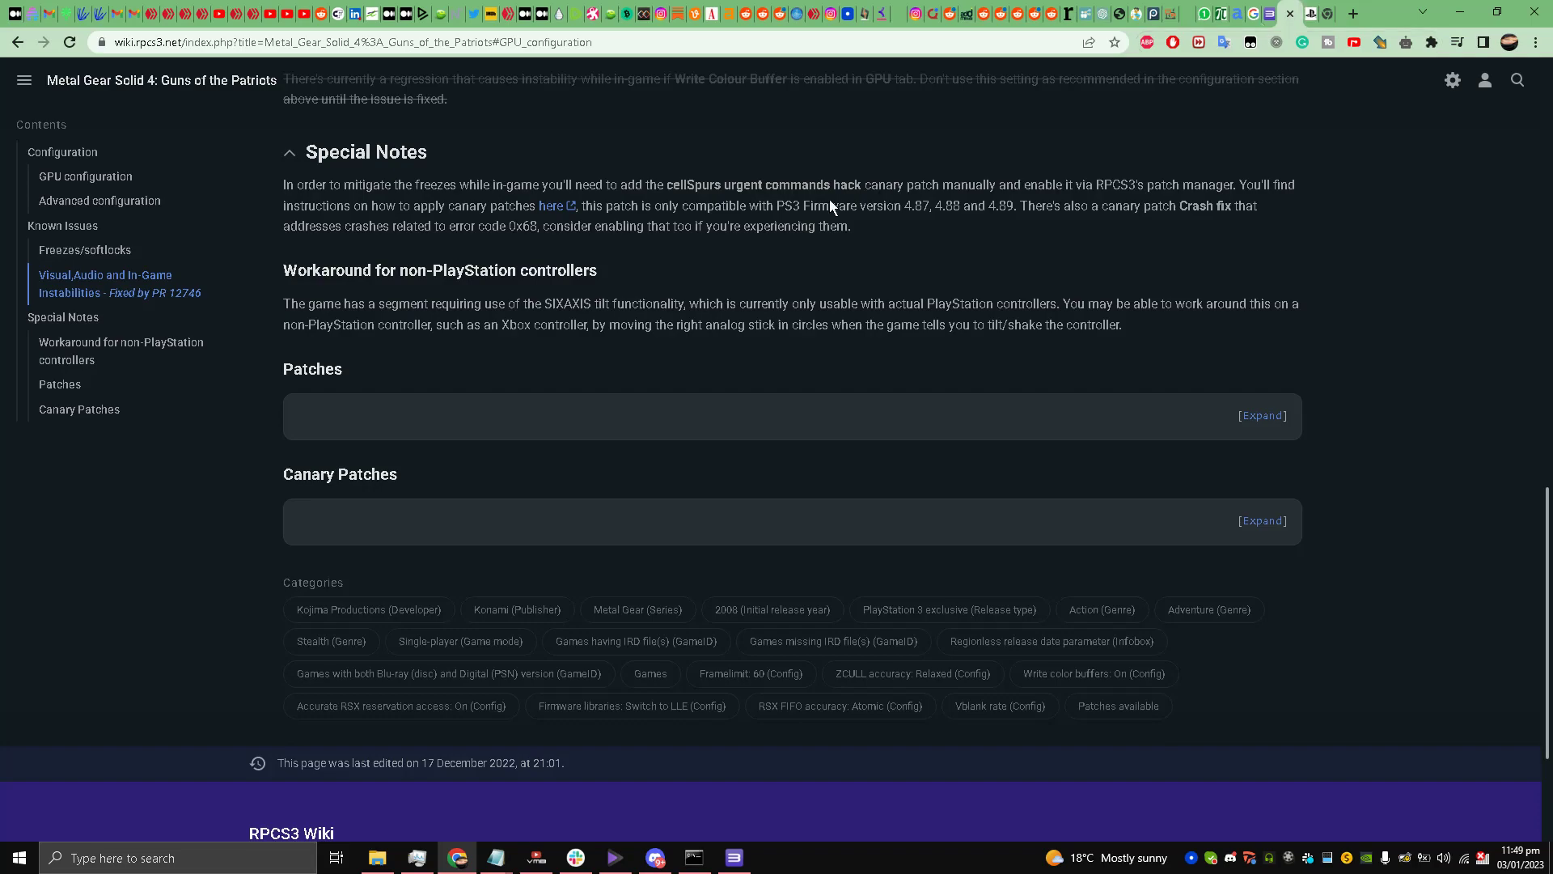
scroll(488, 278, "up", 5)
scroll(579, 287, "up", 12)
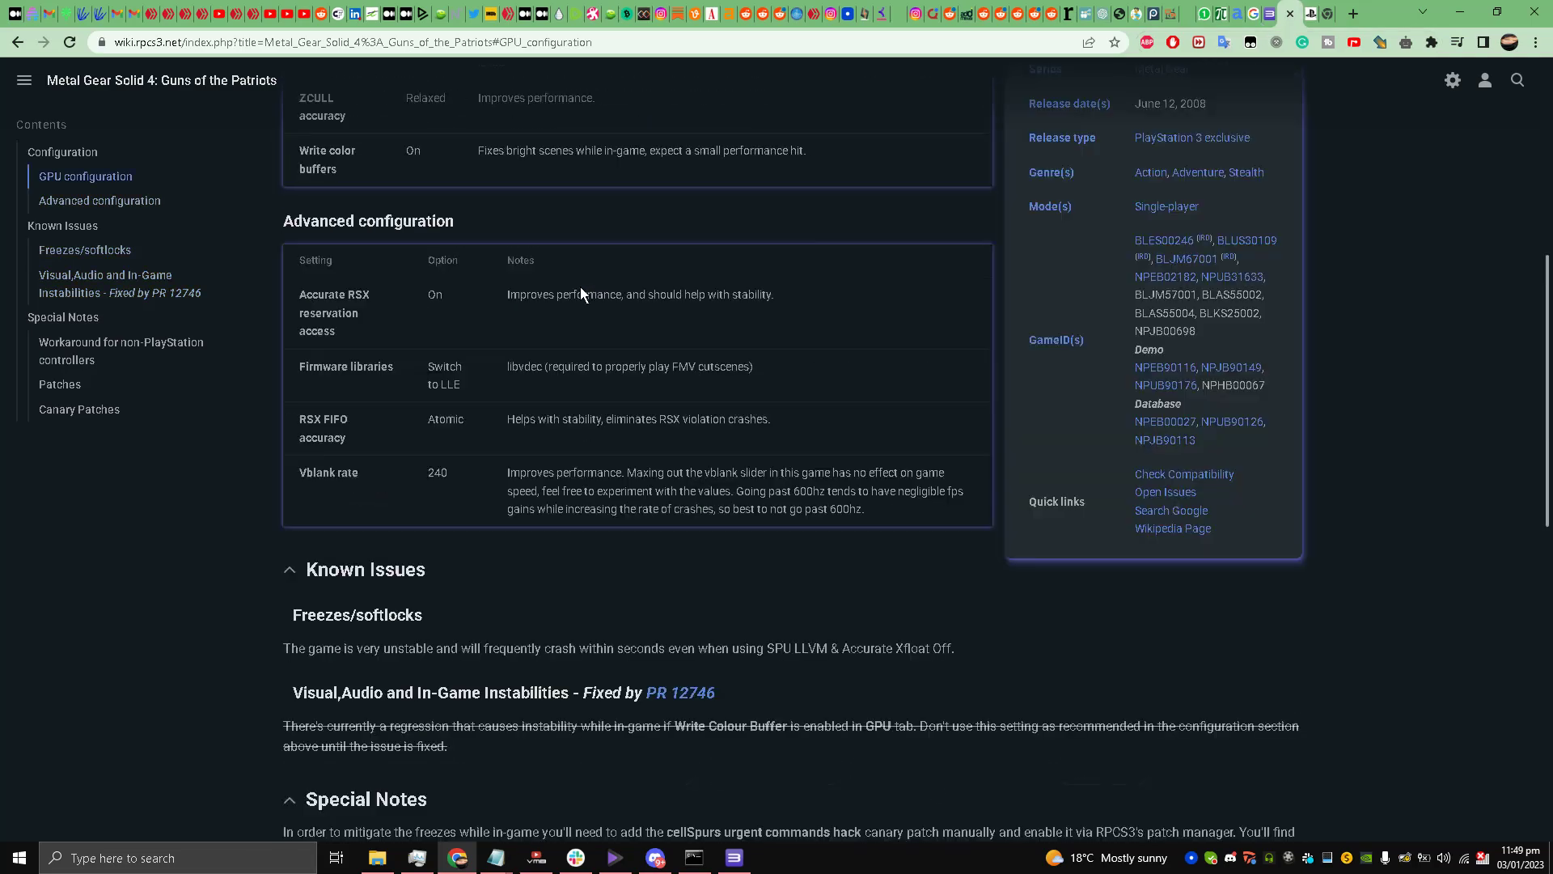
scroll(584, 285, "down", 1)
scroll(501, 283, "up", 1)
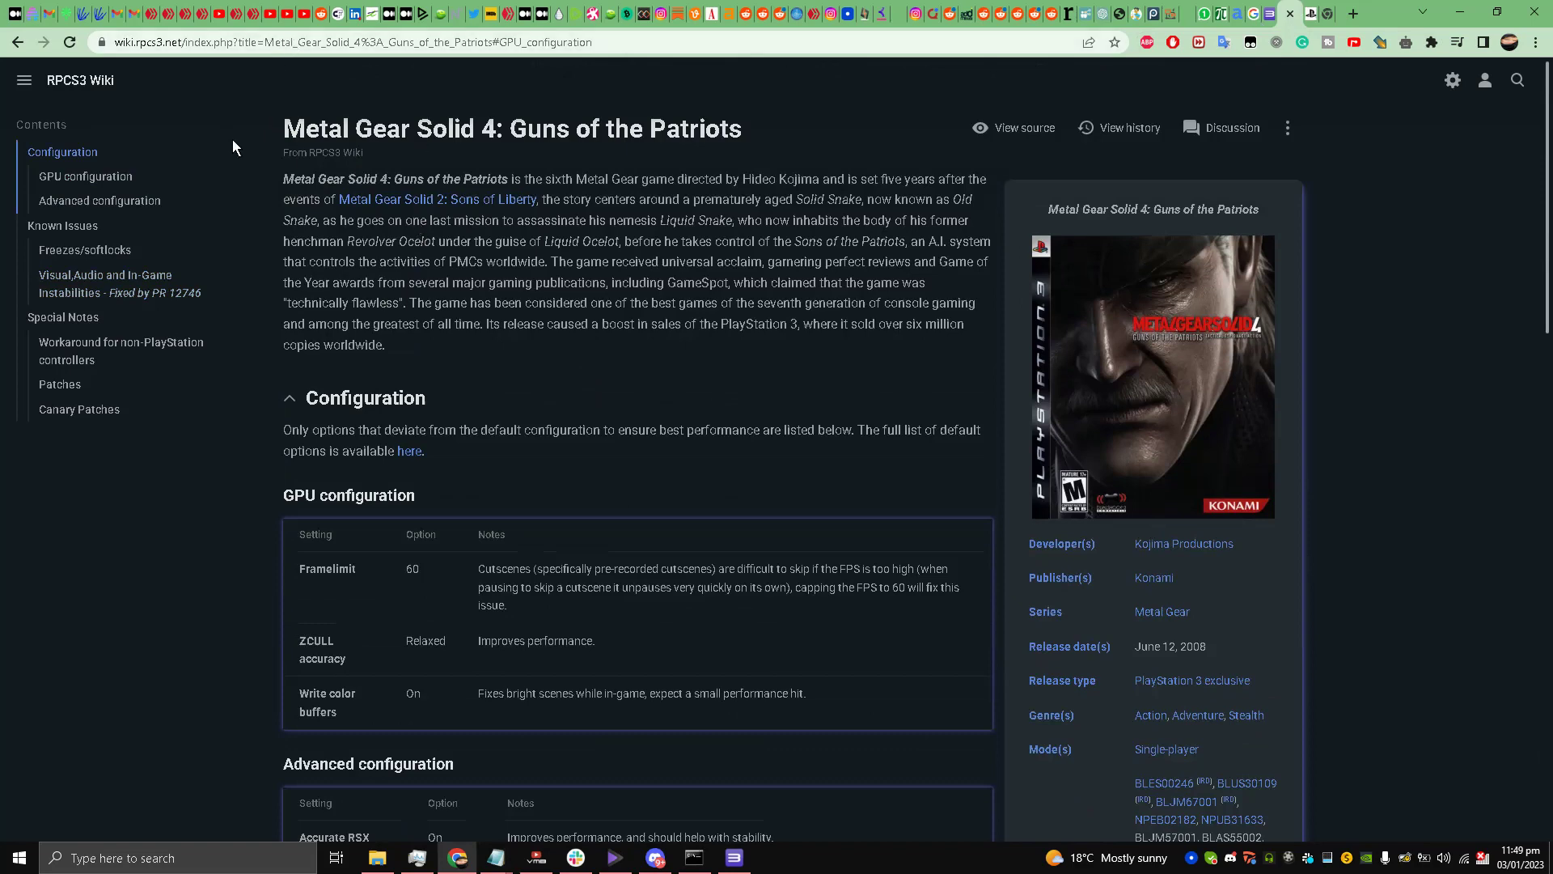
scroll(148, 291, "down", 6)
scroll(382, 361, "up", 5)
scroll(565, 344, "down", 3)
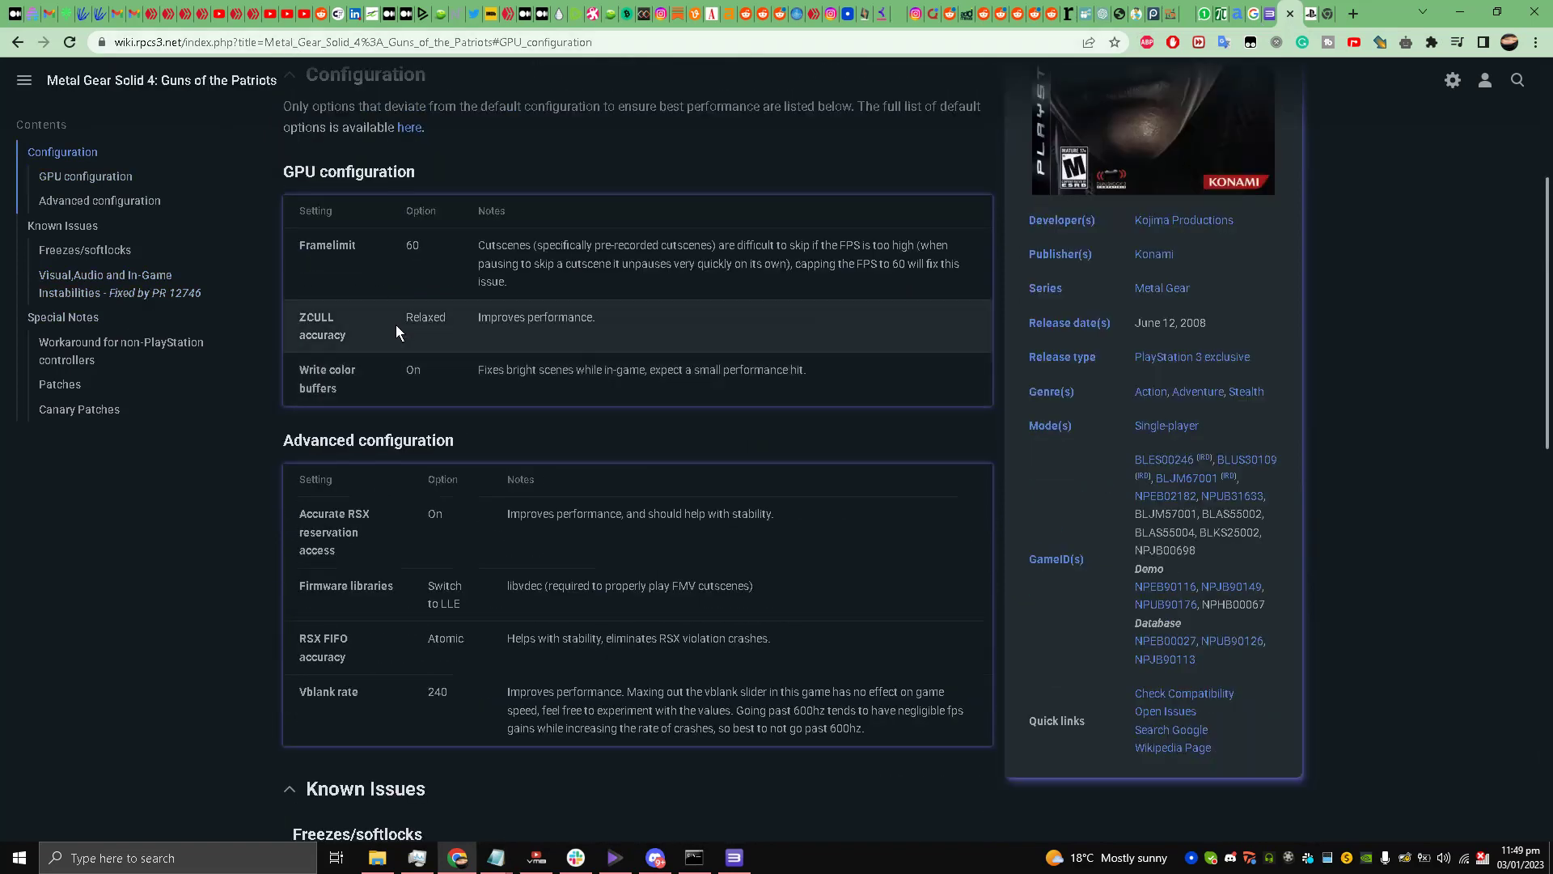
scroll(400, 332, "up", 2)
scroll(348, 428, "down", 3)
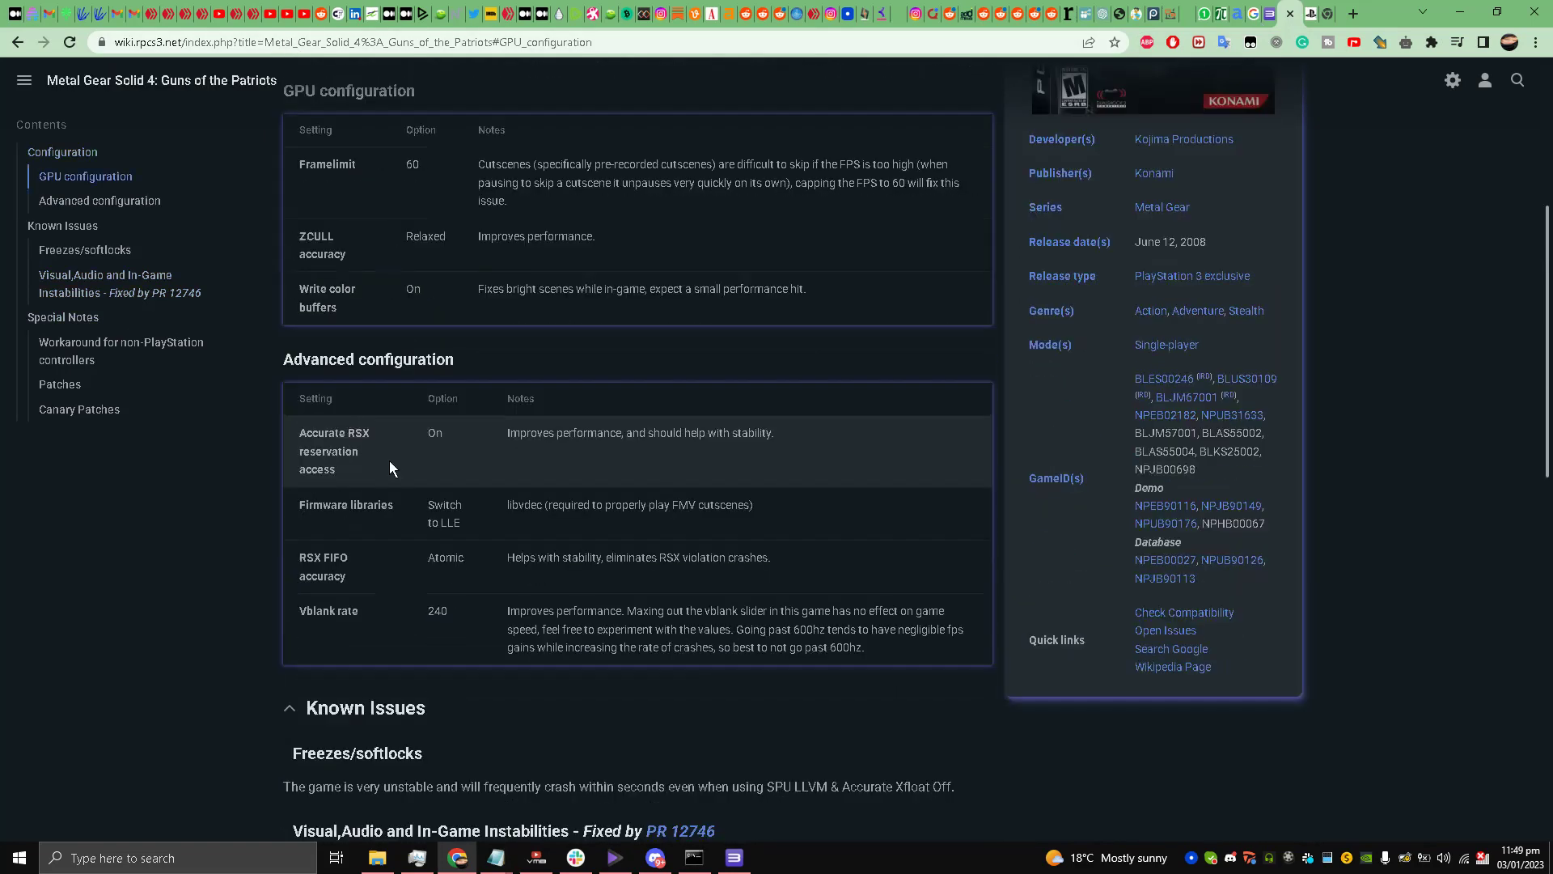
Read through the wiki page's known issues, special notes and patch sections
scroll(356, 437, "down", 3)
scroll(274, 430, "down", 5)
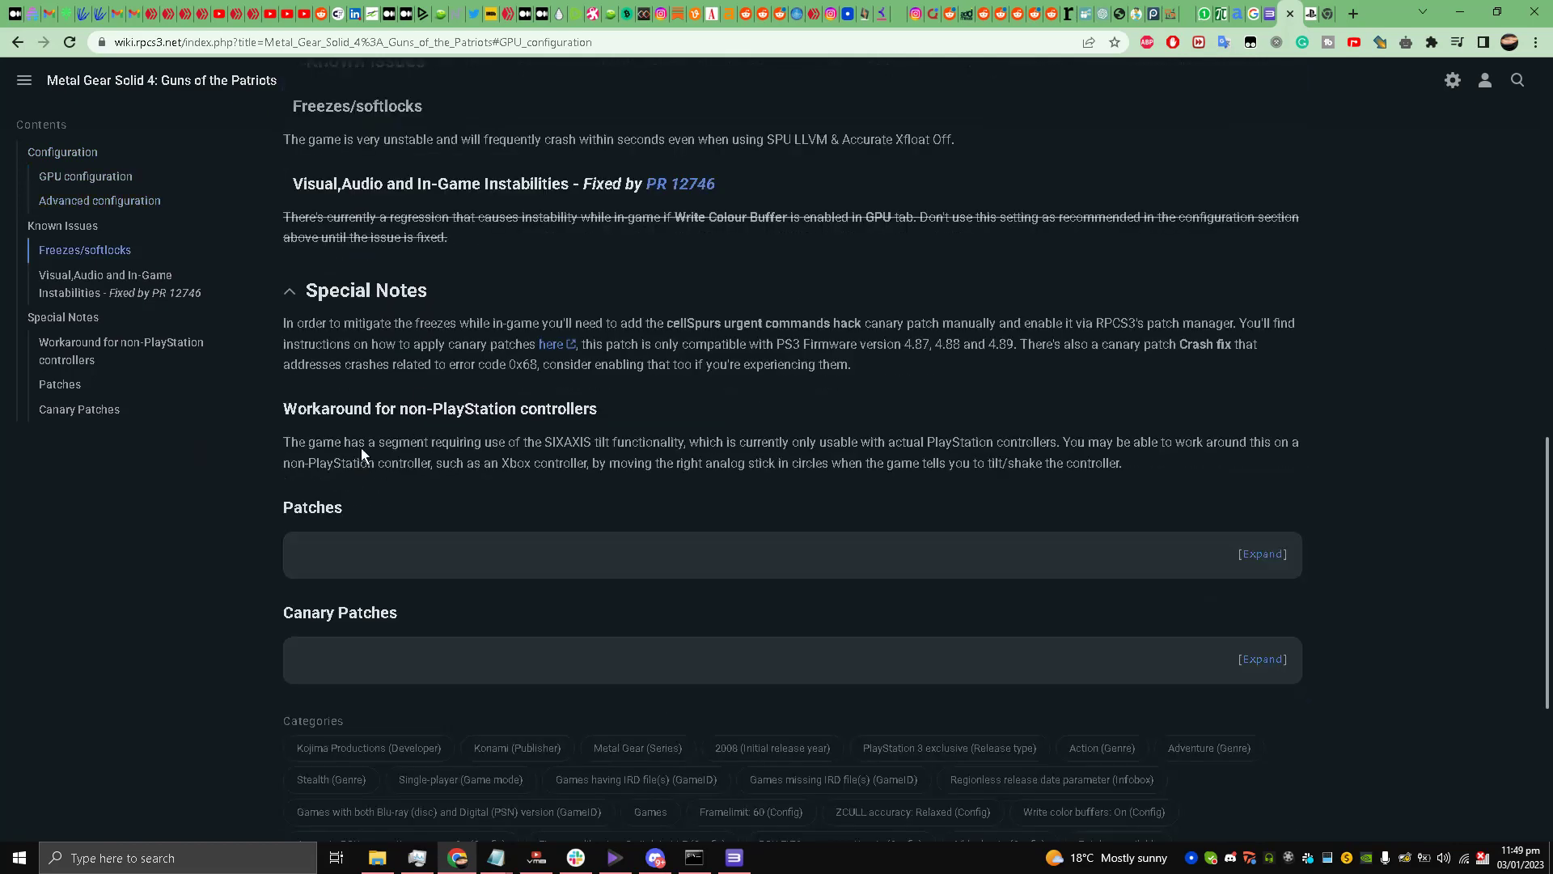
scroll(173, 456, "down", 5)
scroll(173, 458, "up", 1)
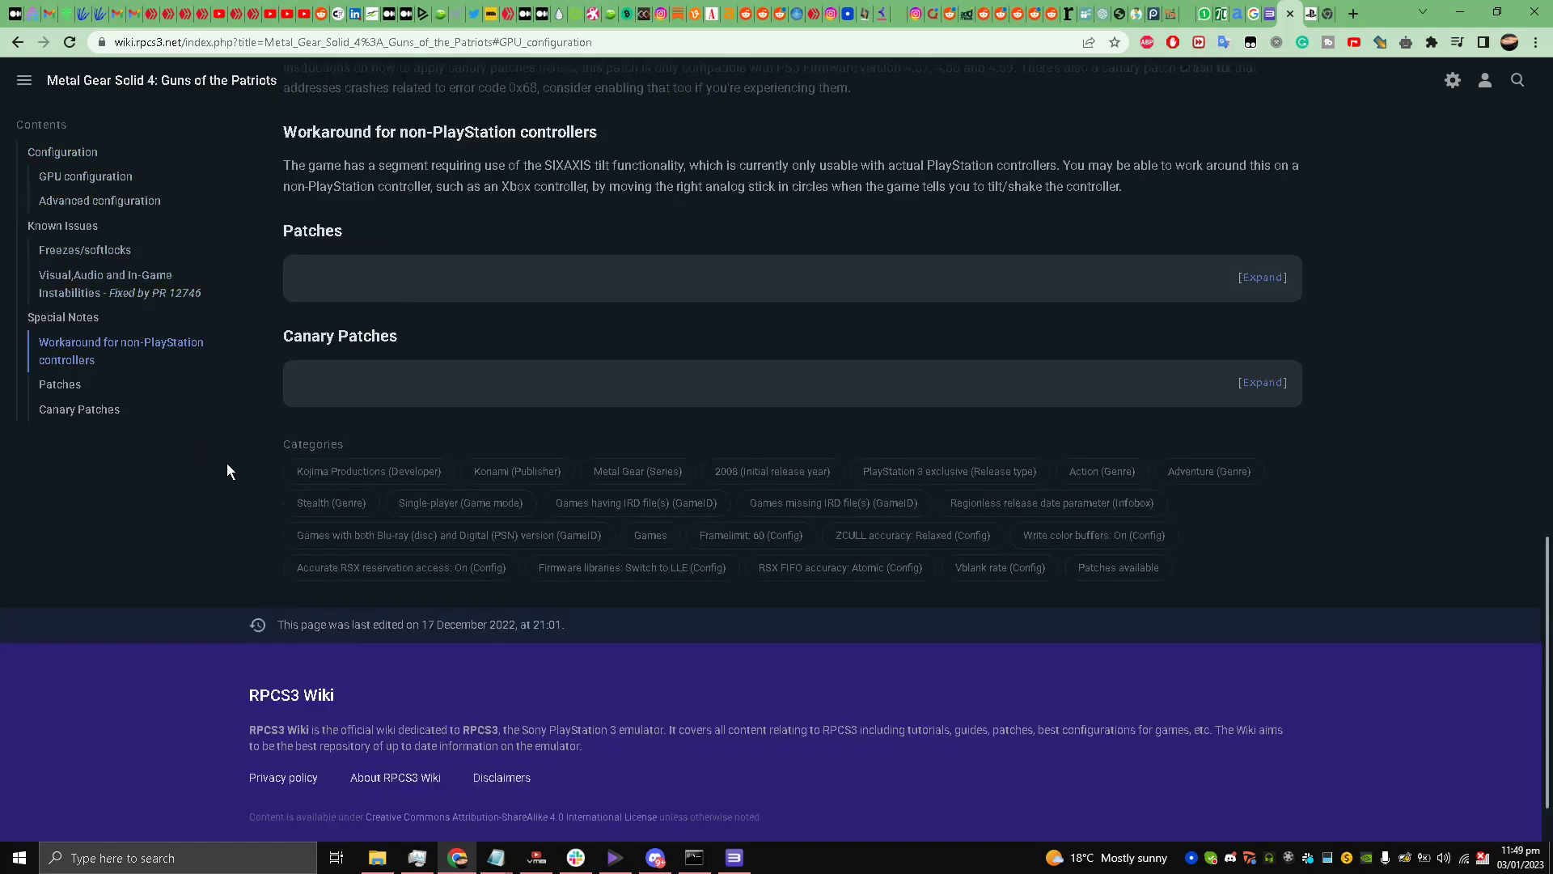
scroll(355, 342, "up", 2)
scroll(526, 411, "down", 2)
Glance at the RPCS3 game list, return to the wiki page and expand its Patches code block
left_click(734, 859)
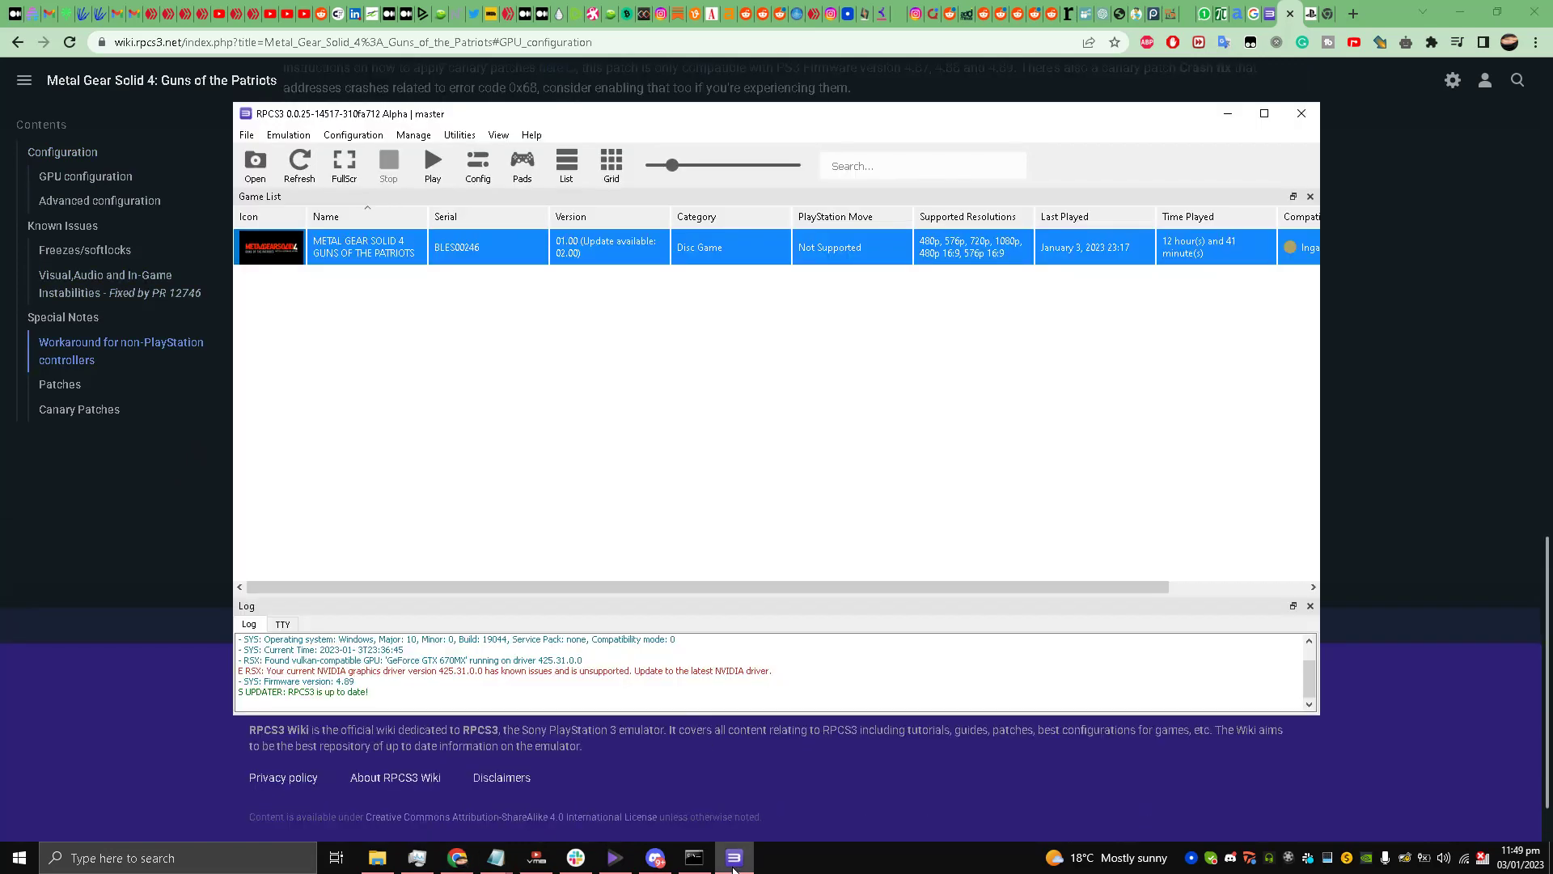
left_click(732, 862)
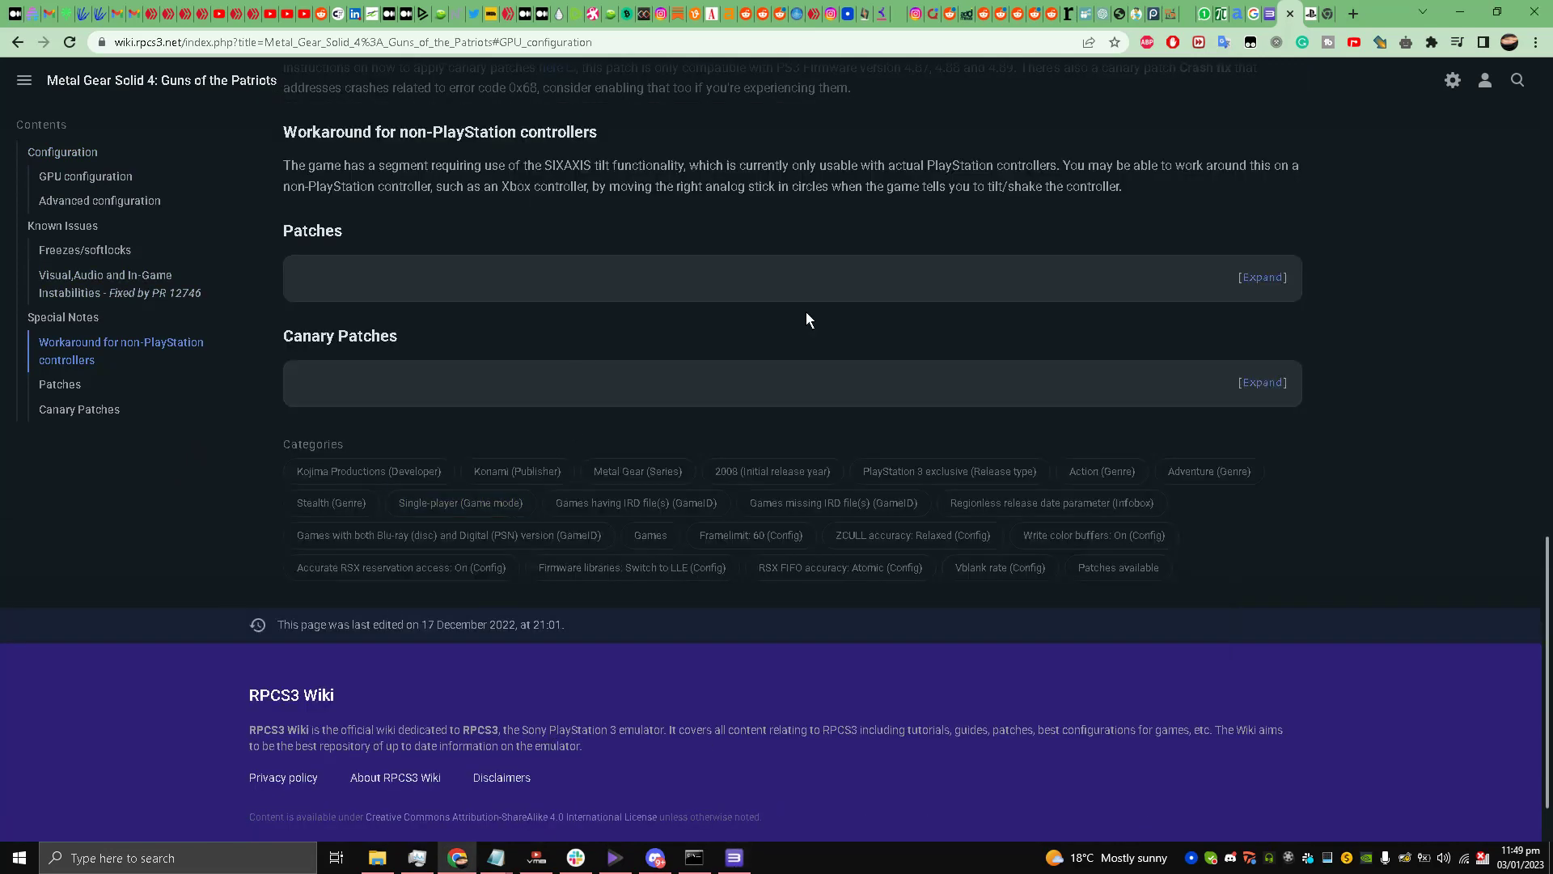
left_click(1264, 277)
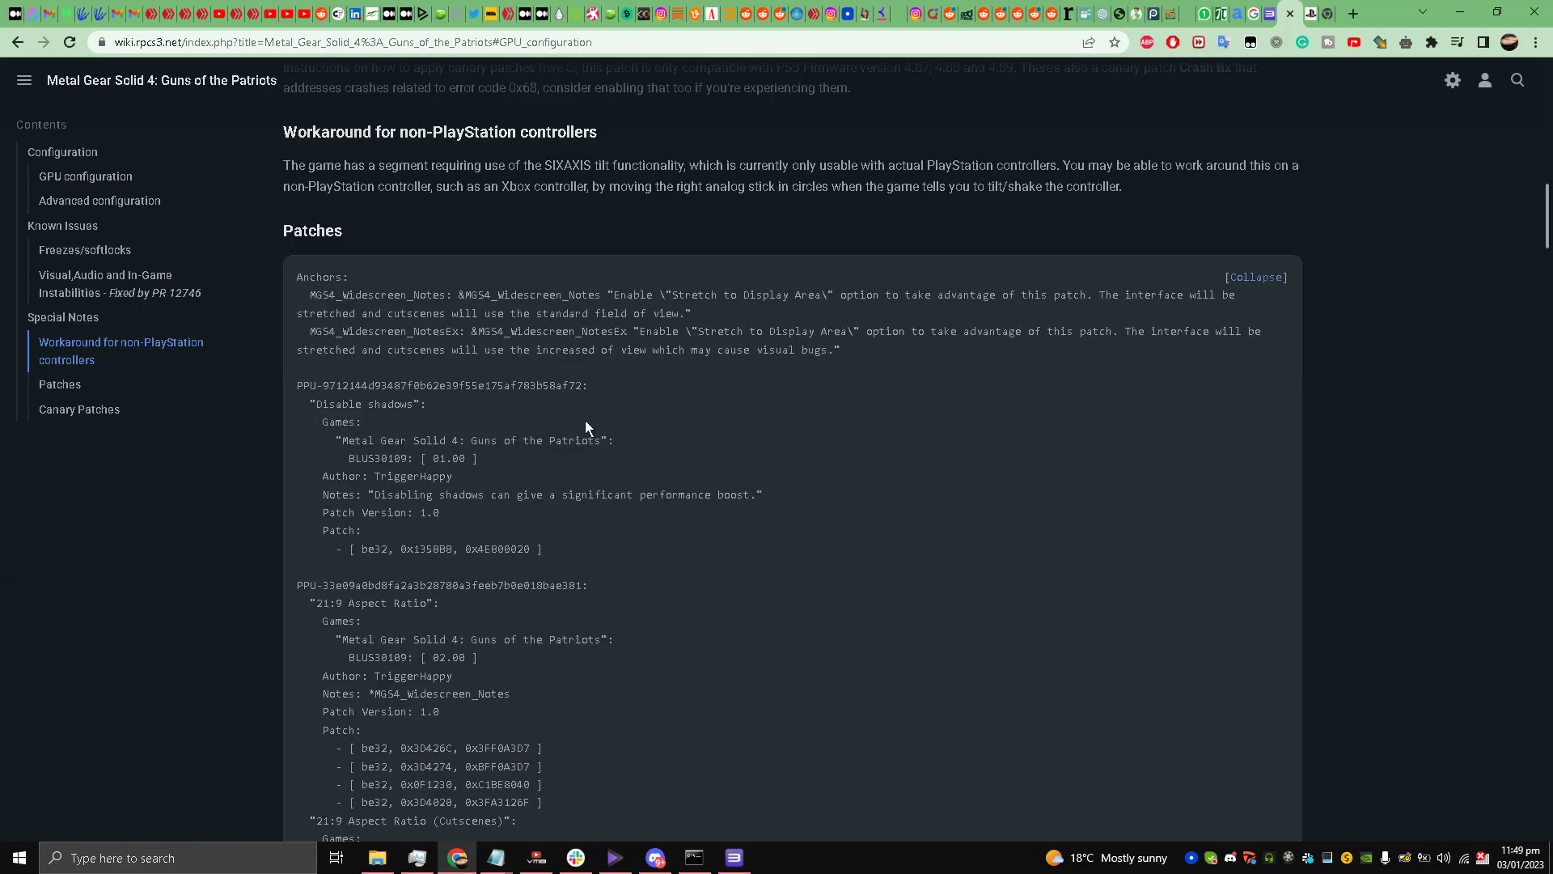
Open patch.yml from the patches folder of D:\mgs4 in Notepad and go to the end of the file
left_click(392, 866)
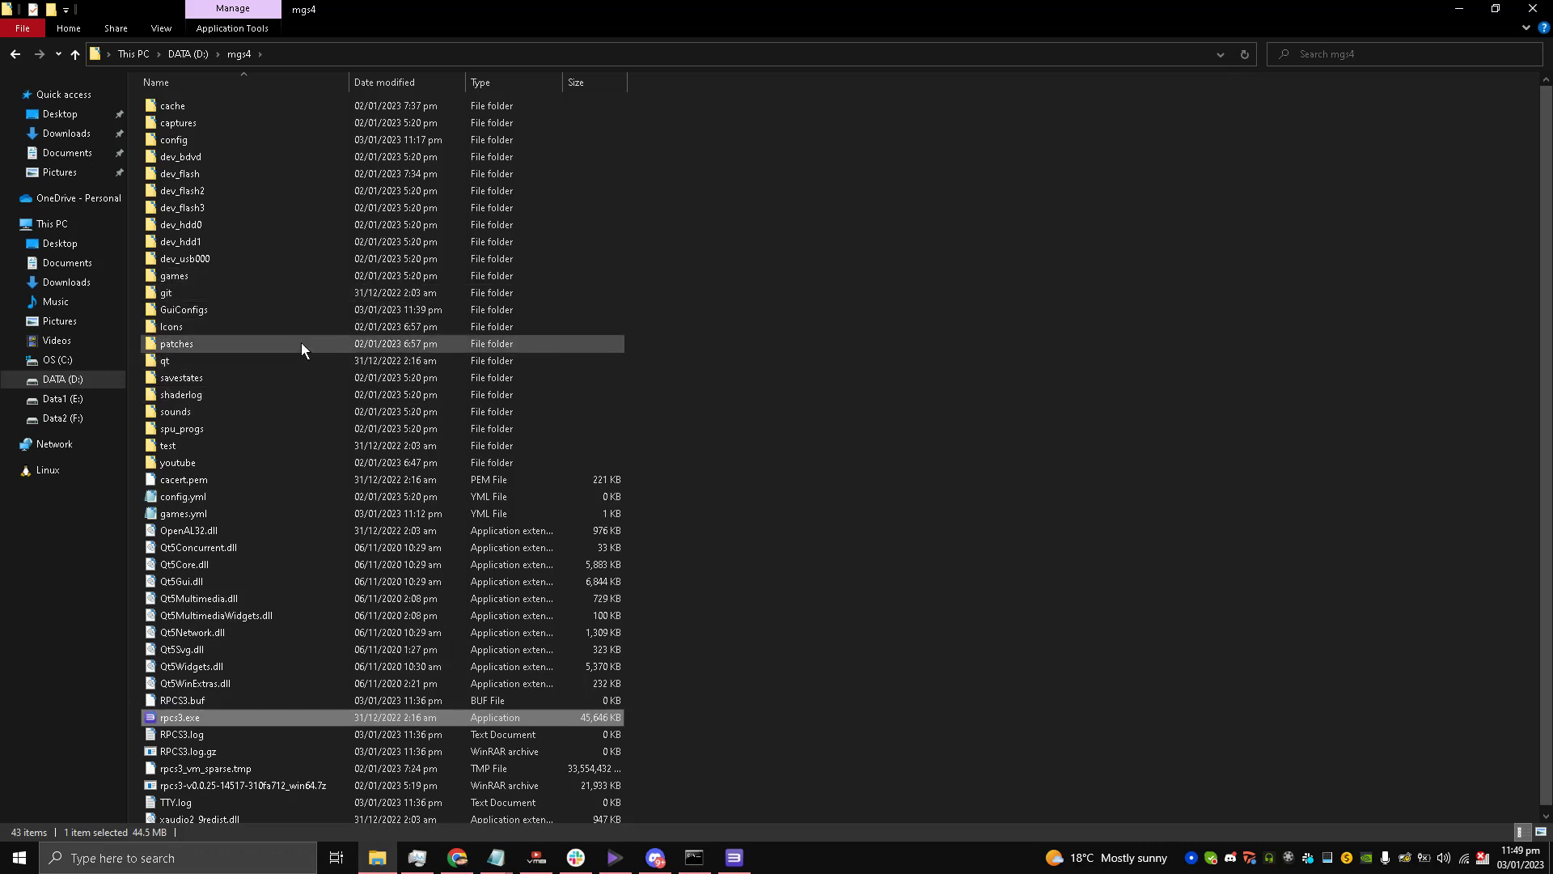
double_click(199, 346)
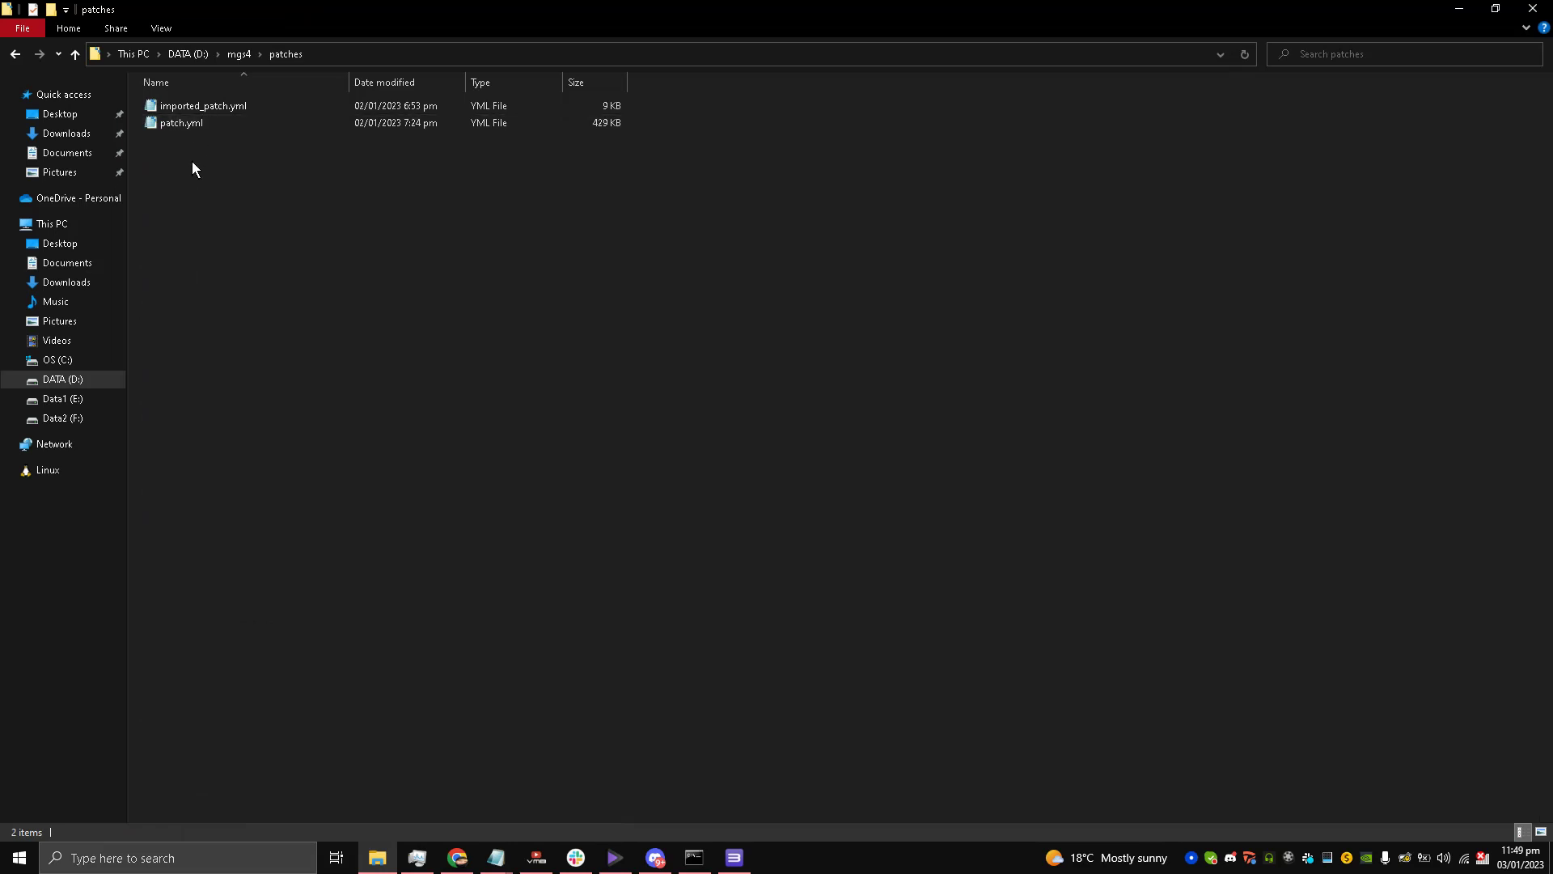
right_click(202, 130)
left_click(239, 138)
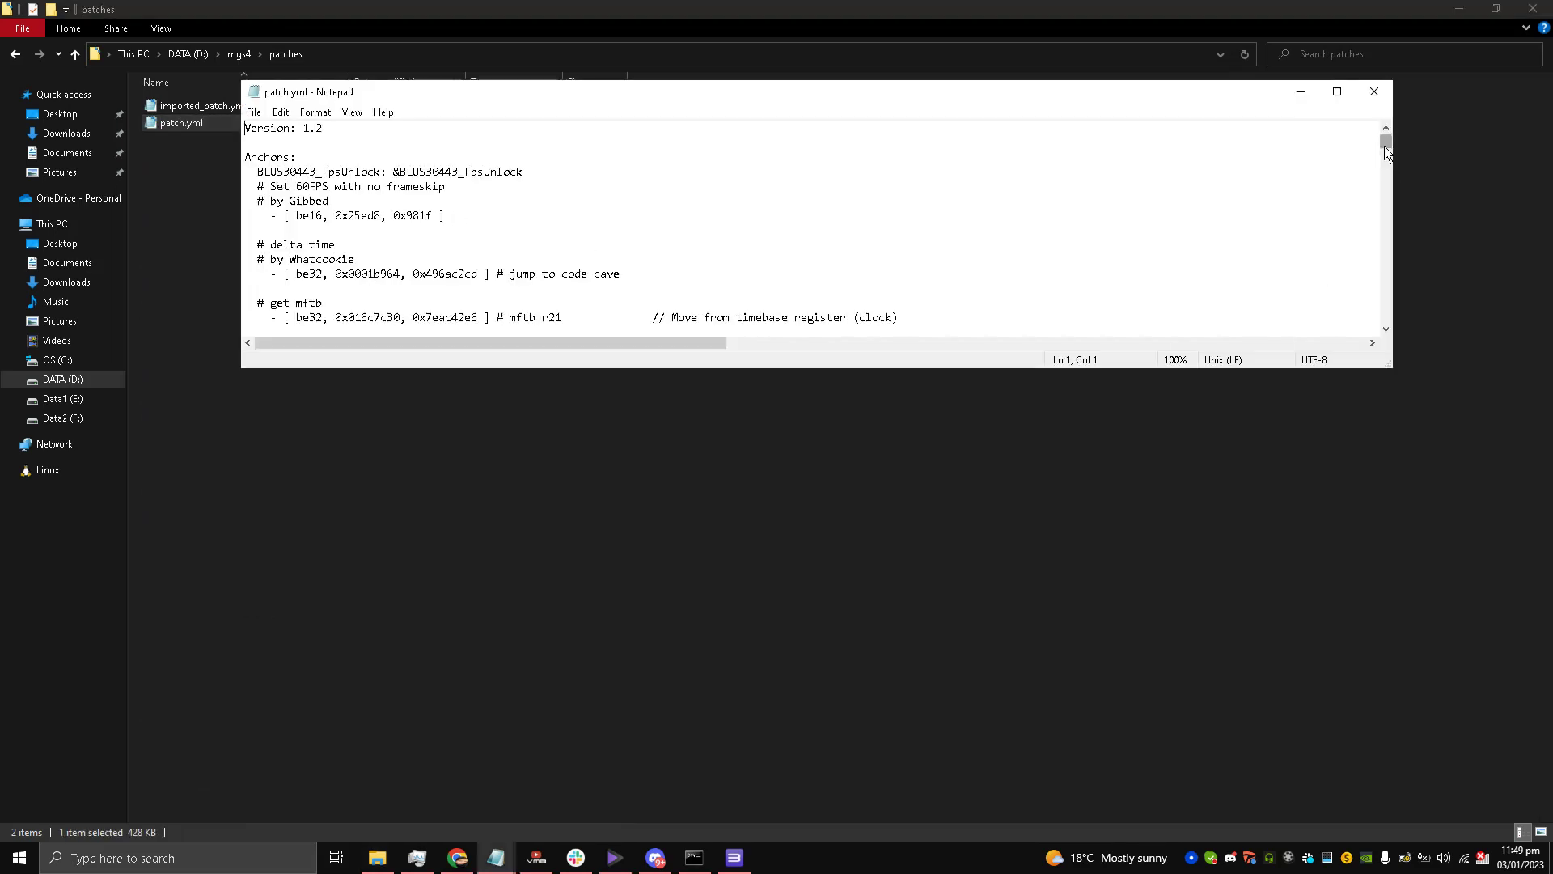
left_click_drag(1386, 150, 1386, 317)
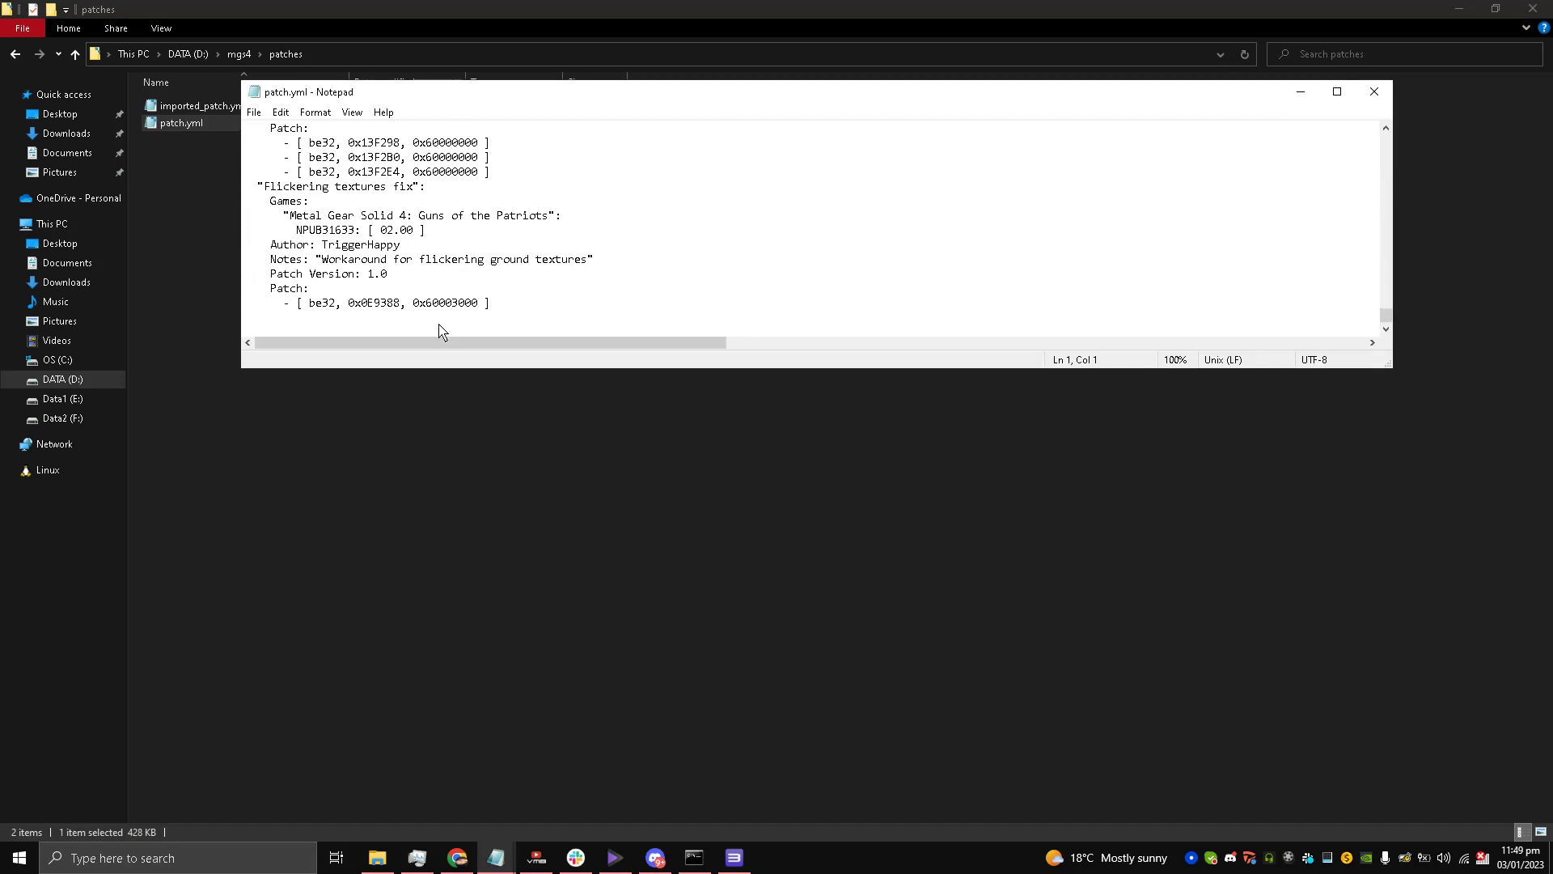
Highlight the Patches code on the wiki page, then expand the Canary Patches block and highlight its code
left_click(458, 858)
left_click_drag(284, 277, 682, 217)
left_click(948, 290)
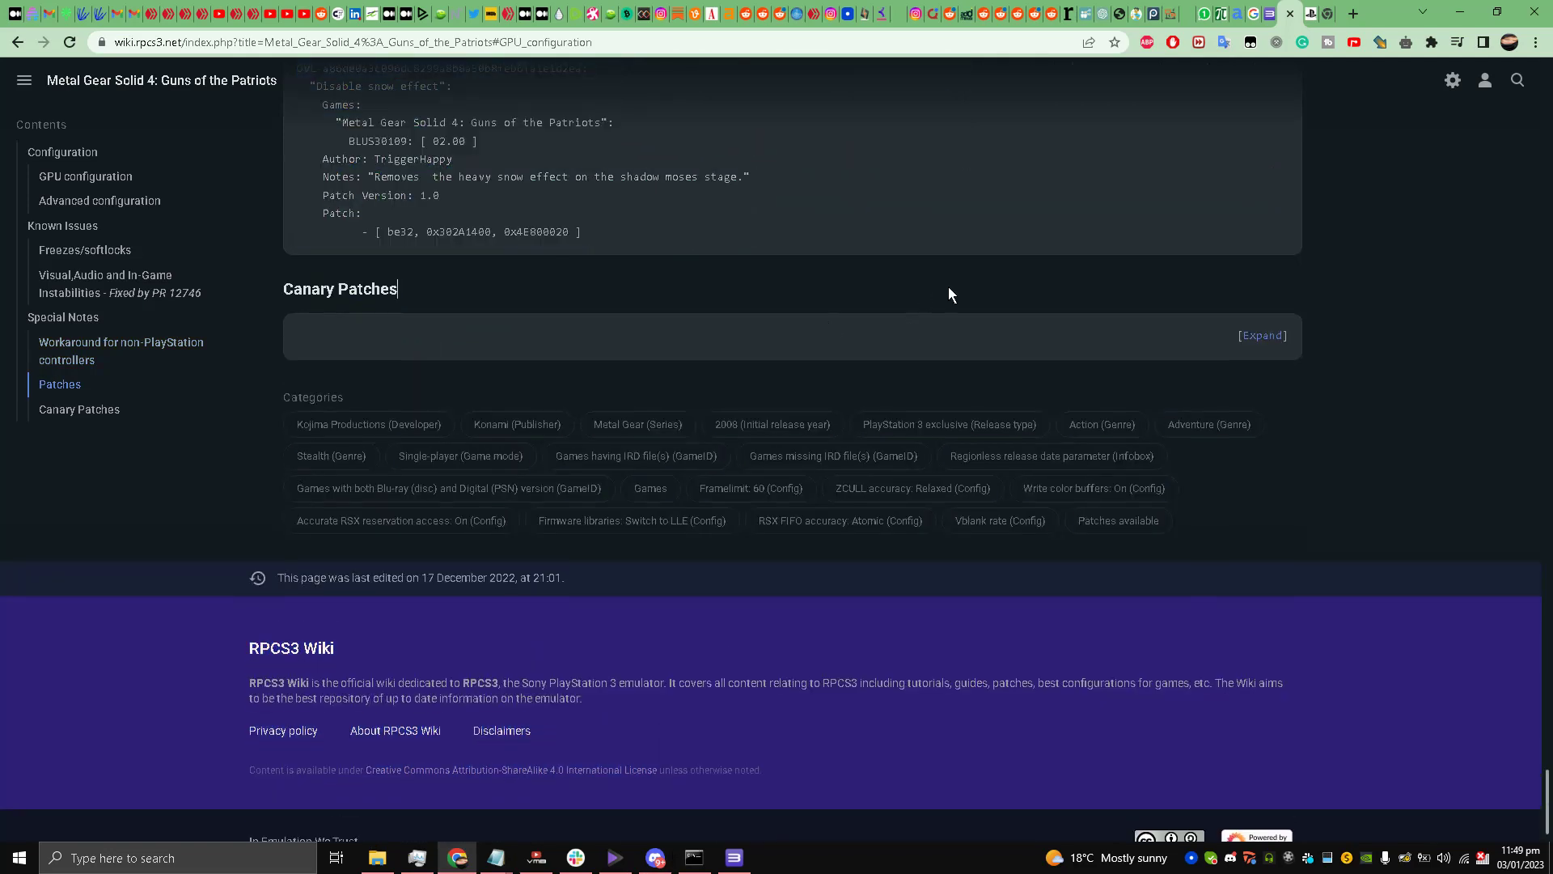
left_click(1254, 336)
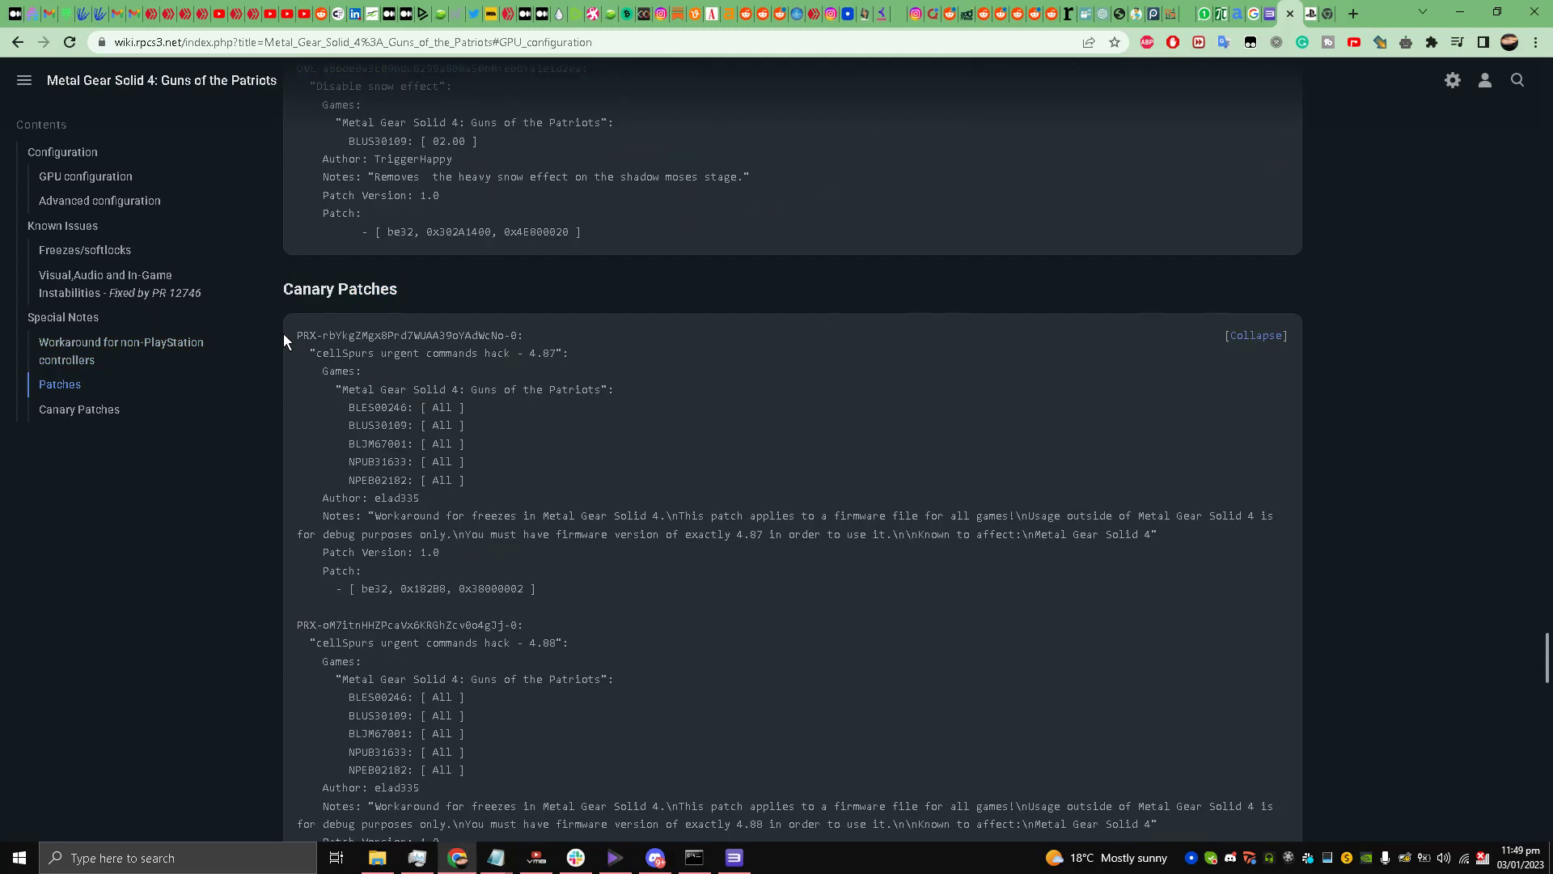
left_click_drag(303, 319, 577, 842)
left_click(550, 309)
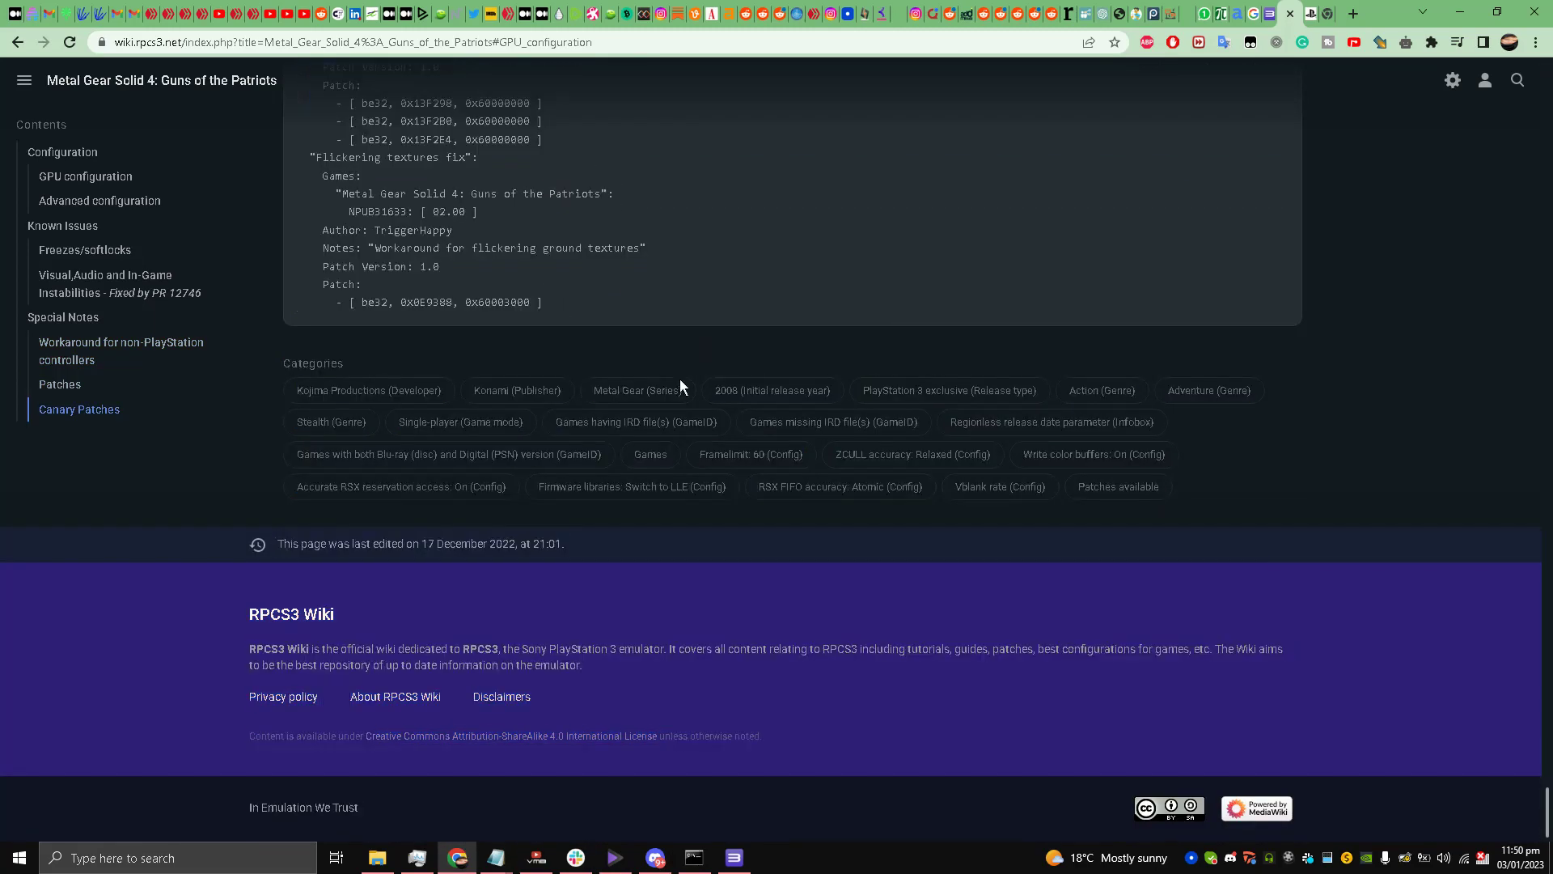
Bring patch.yml back up to view its end, then close it and return to the wiki's canary patches
mouse_move(496, 856)
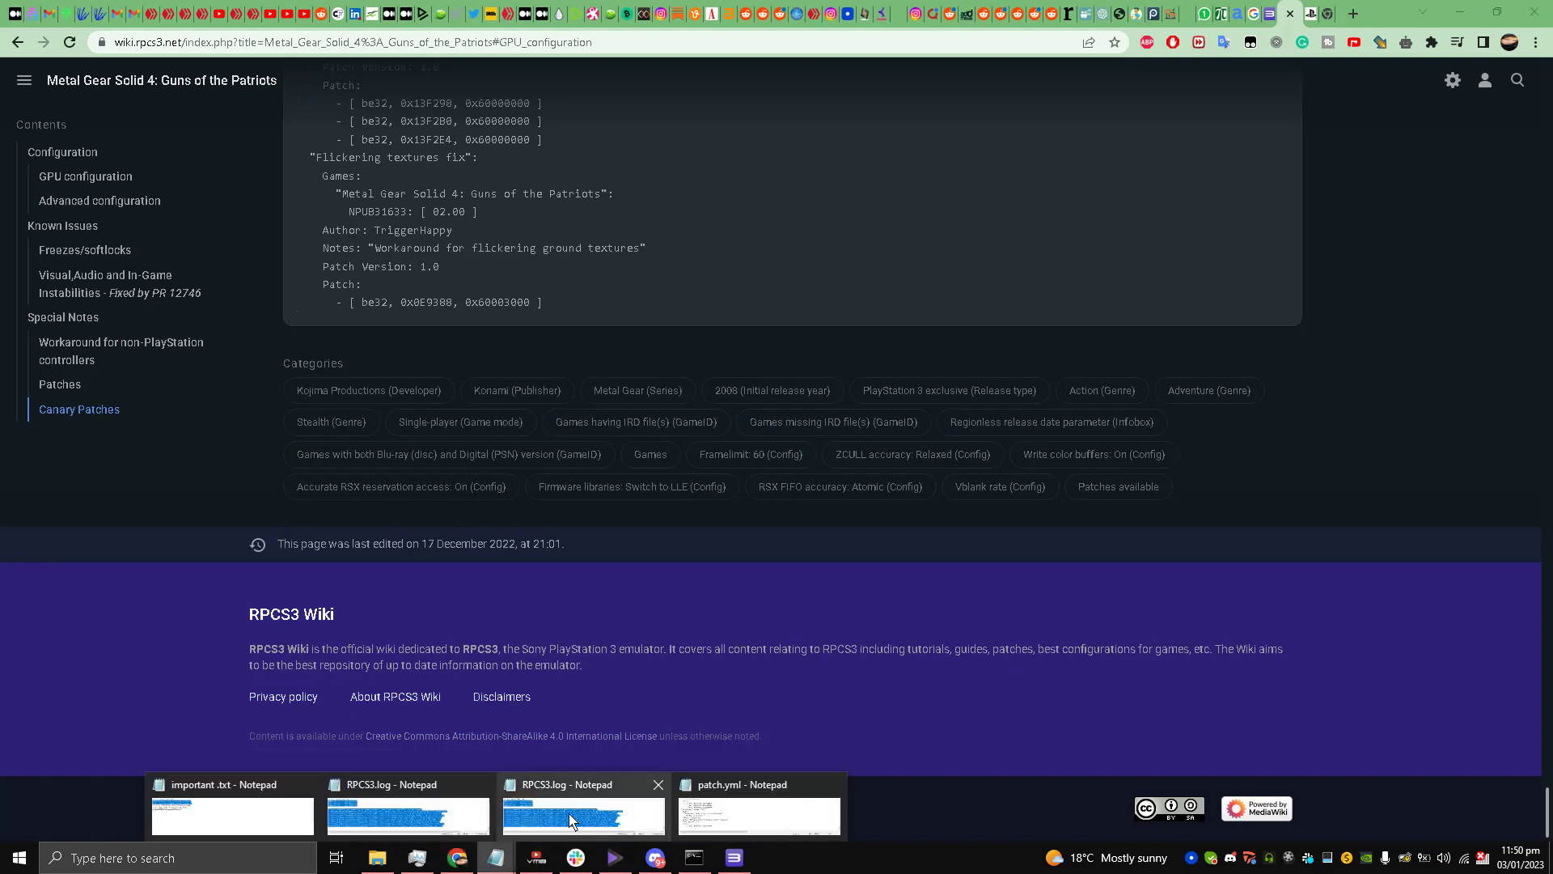
left_click(718, 818)
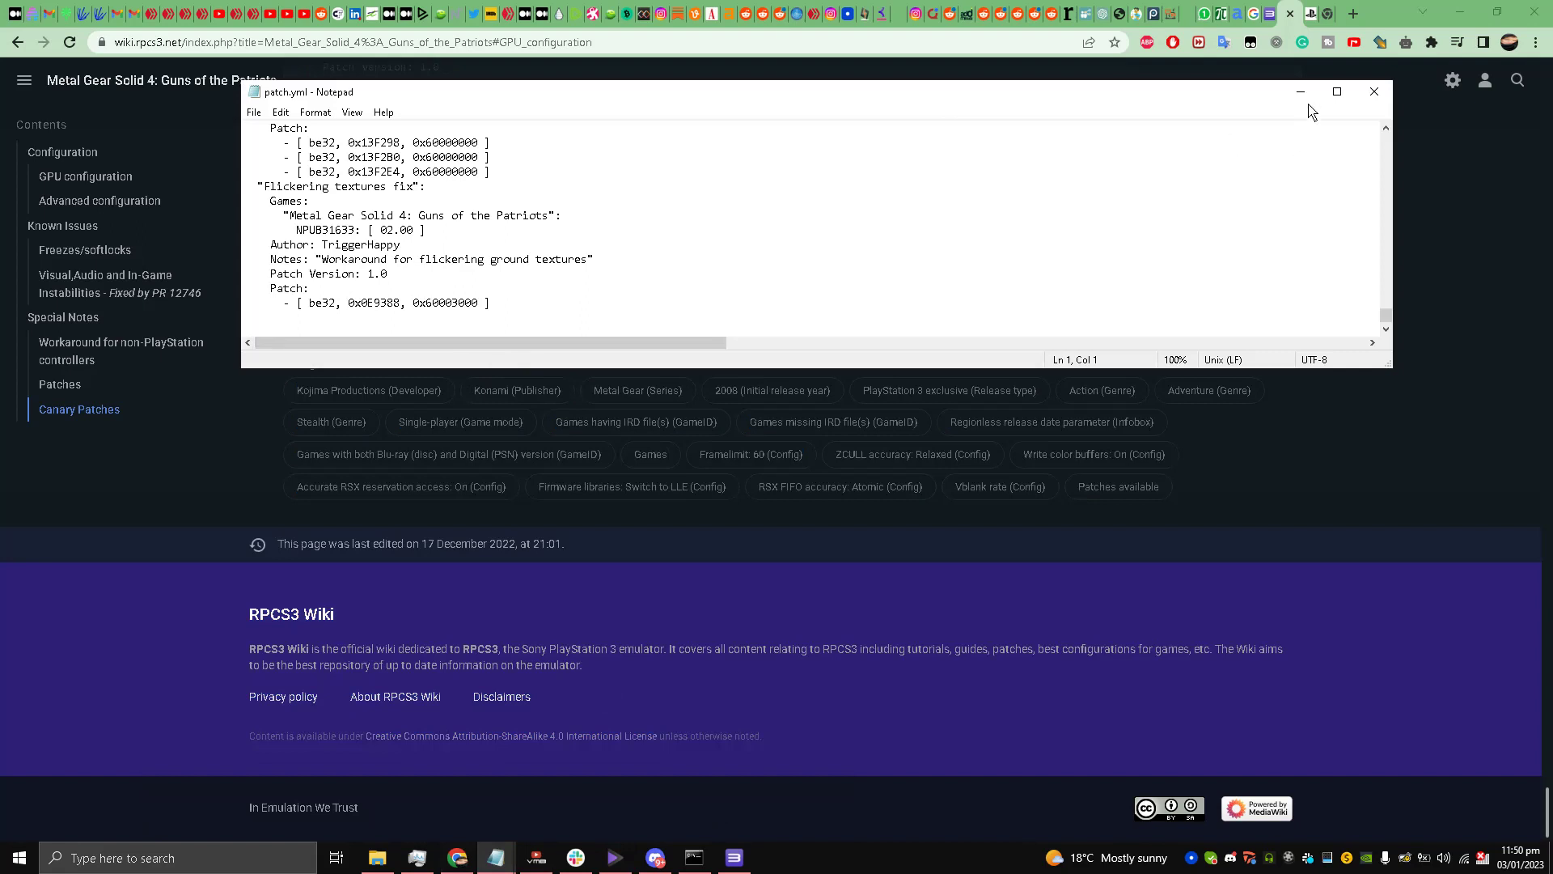
left_click(1373, 91)
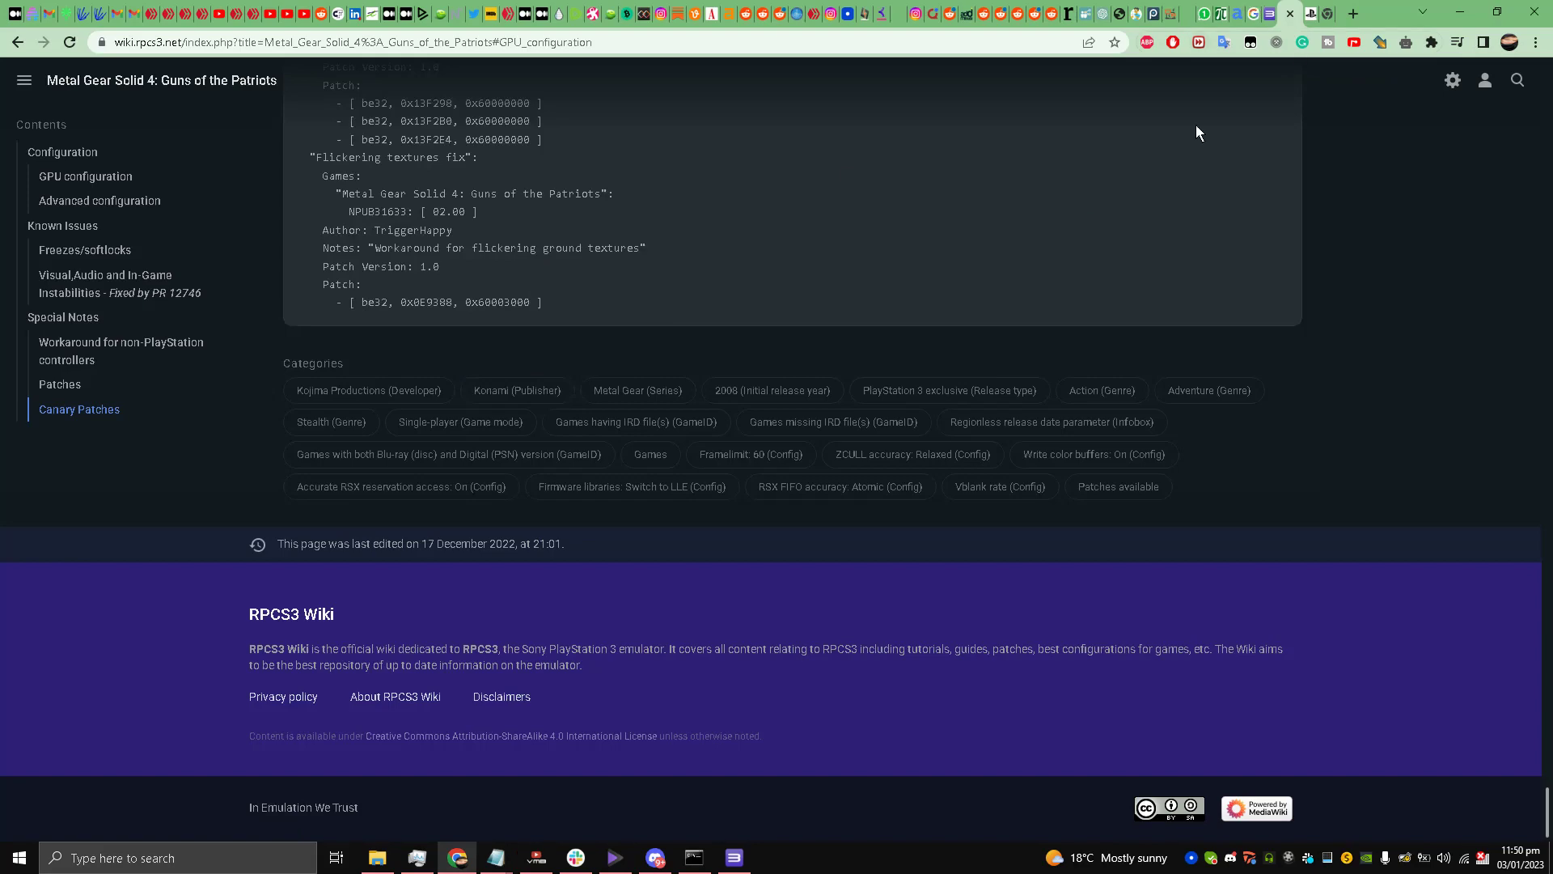
scroll(275, 301, "up", 3)
scroll(420, 486, "down", 1)
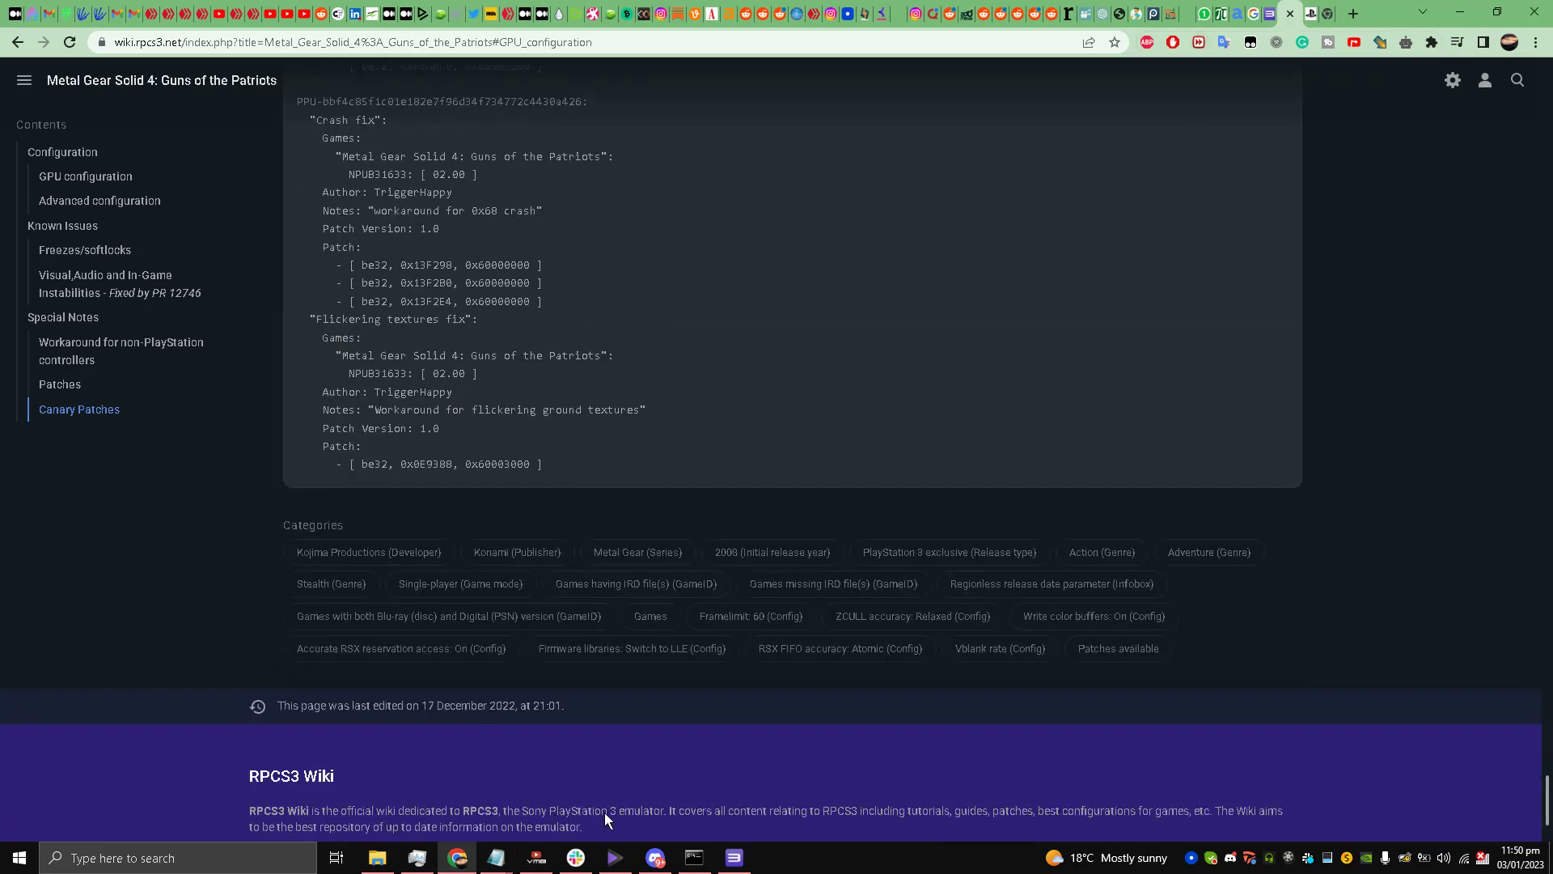
Switch to RPCS3, view the Metal Gear Solid 4 patches for BLES00246 v.02.00 without updating them, and close the Patch Manager
left_click(733, 857)
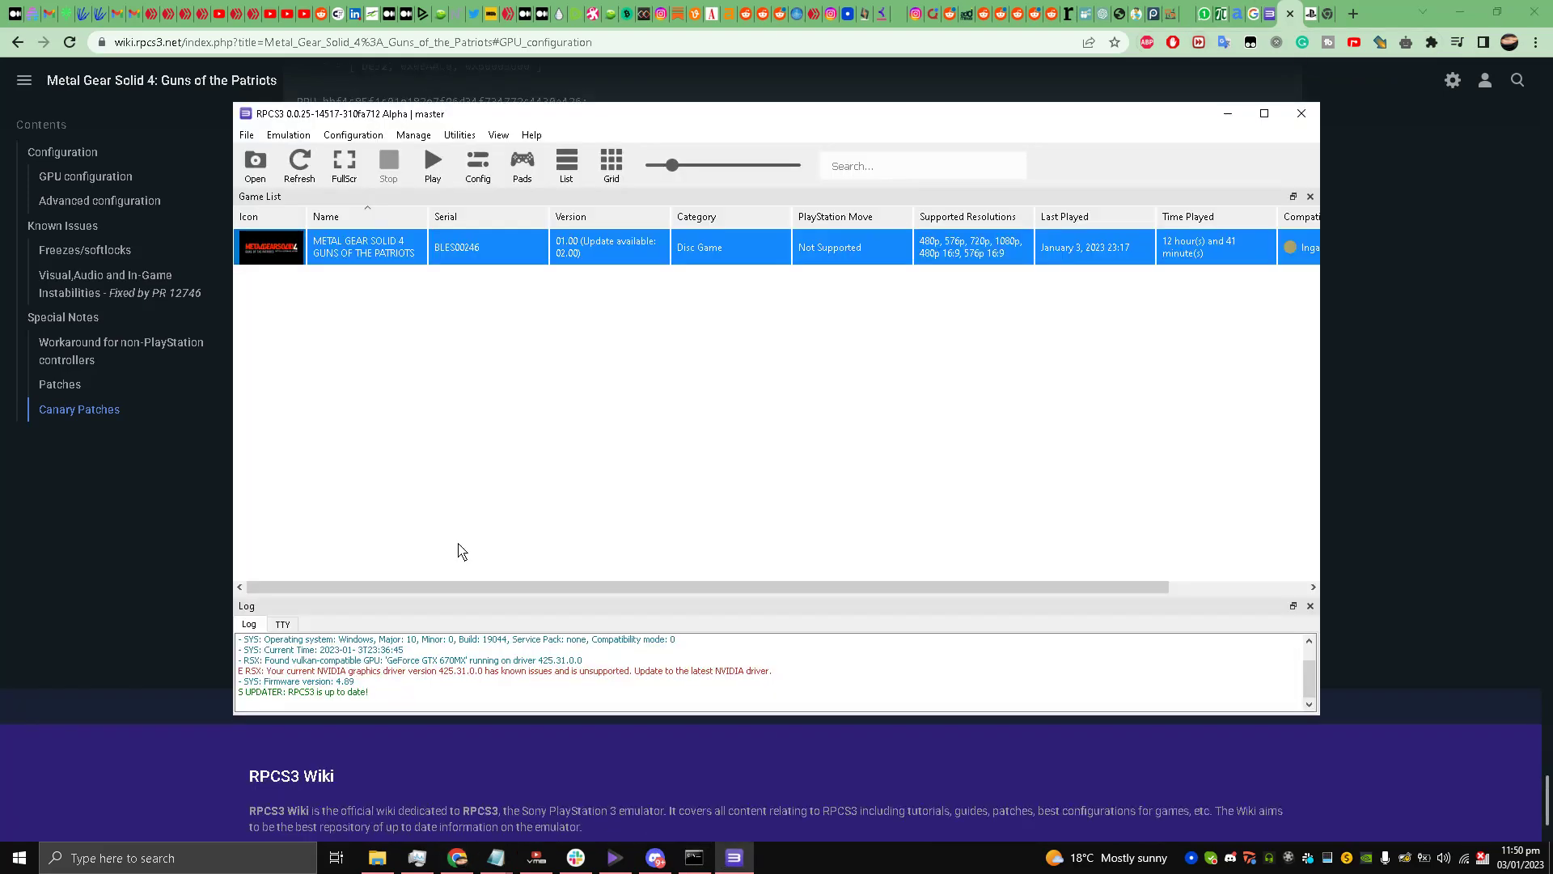
right_click(426, 252)
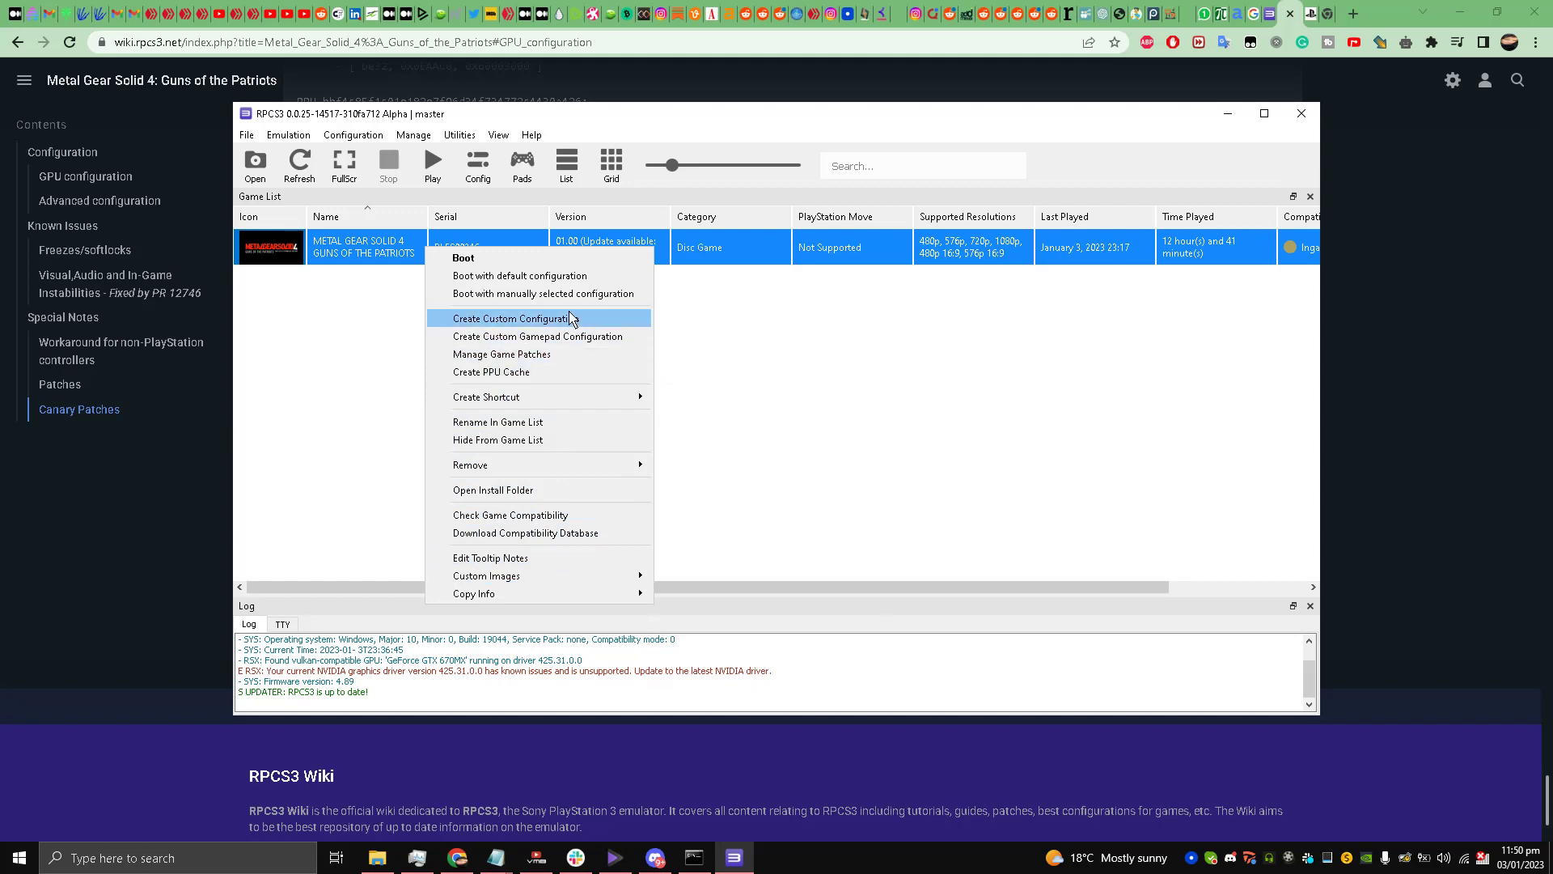
left_click(532, 361)
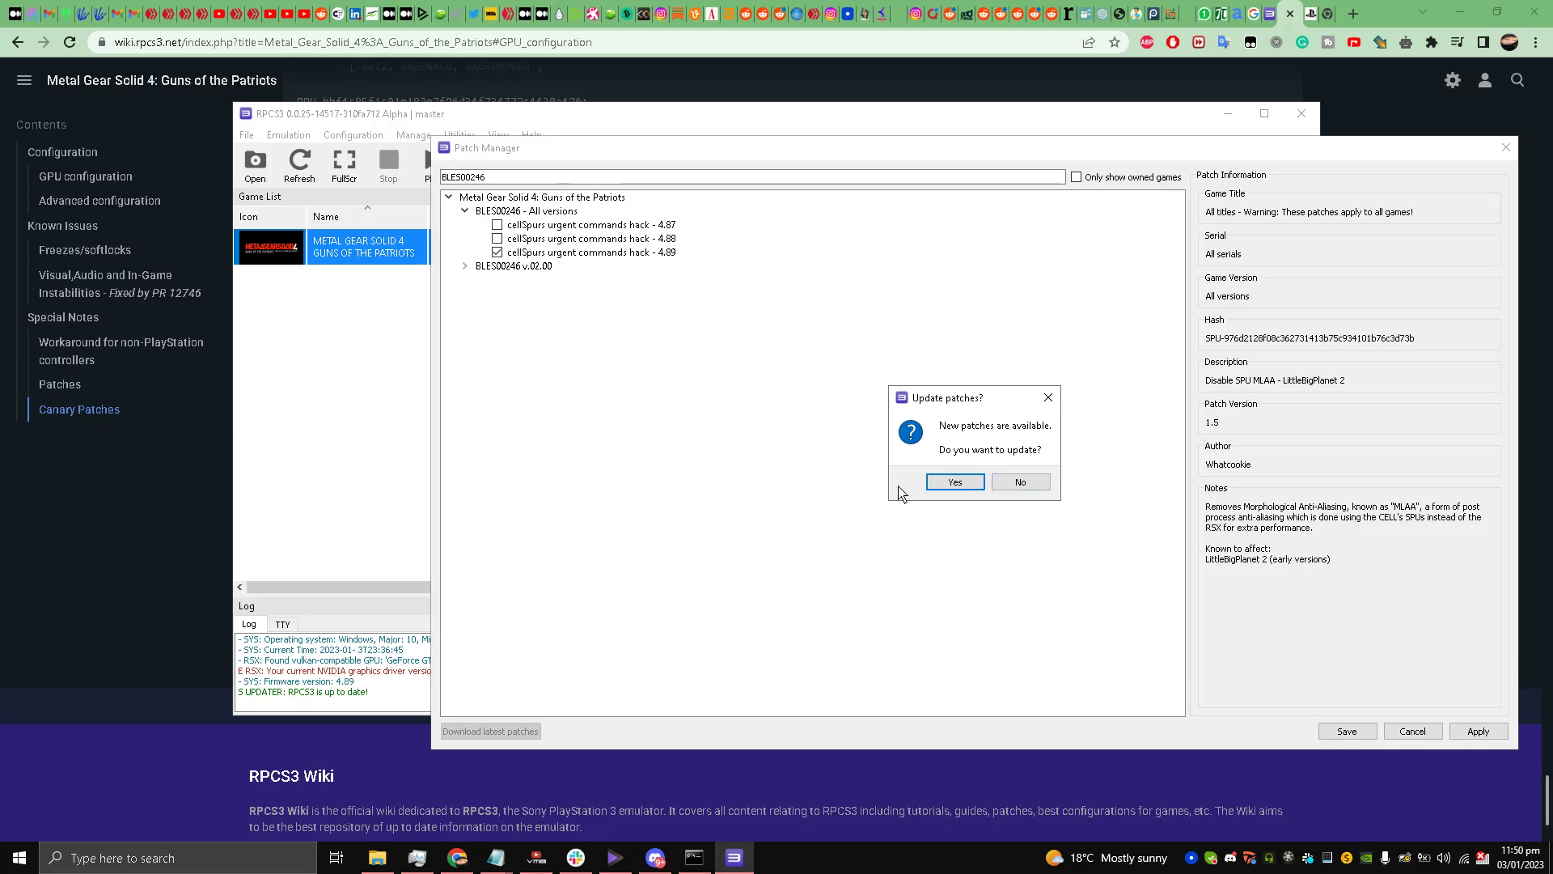
left_click(1011, 484)
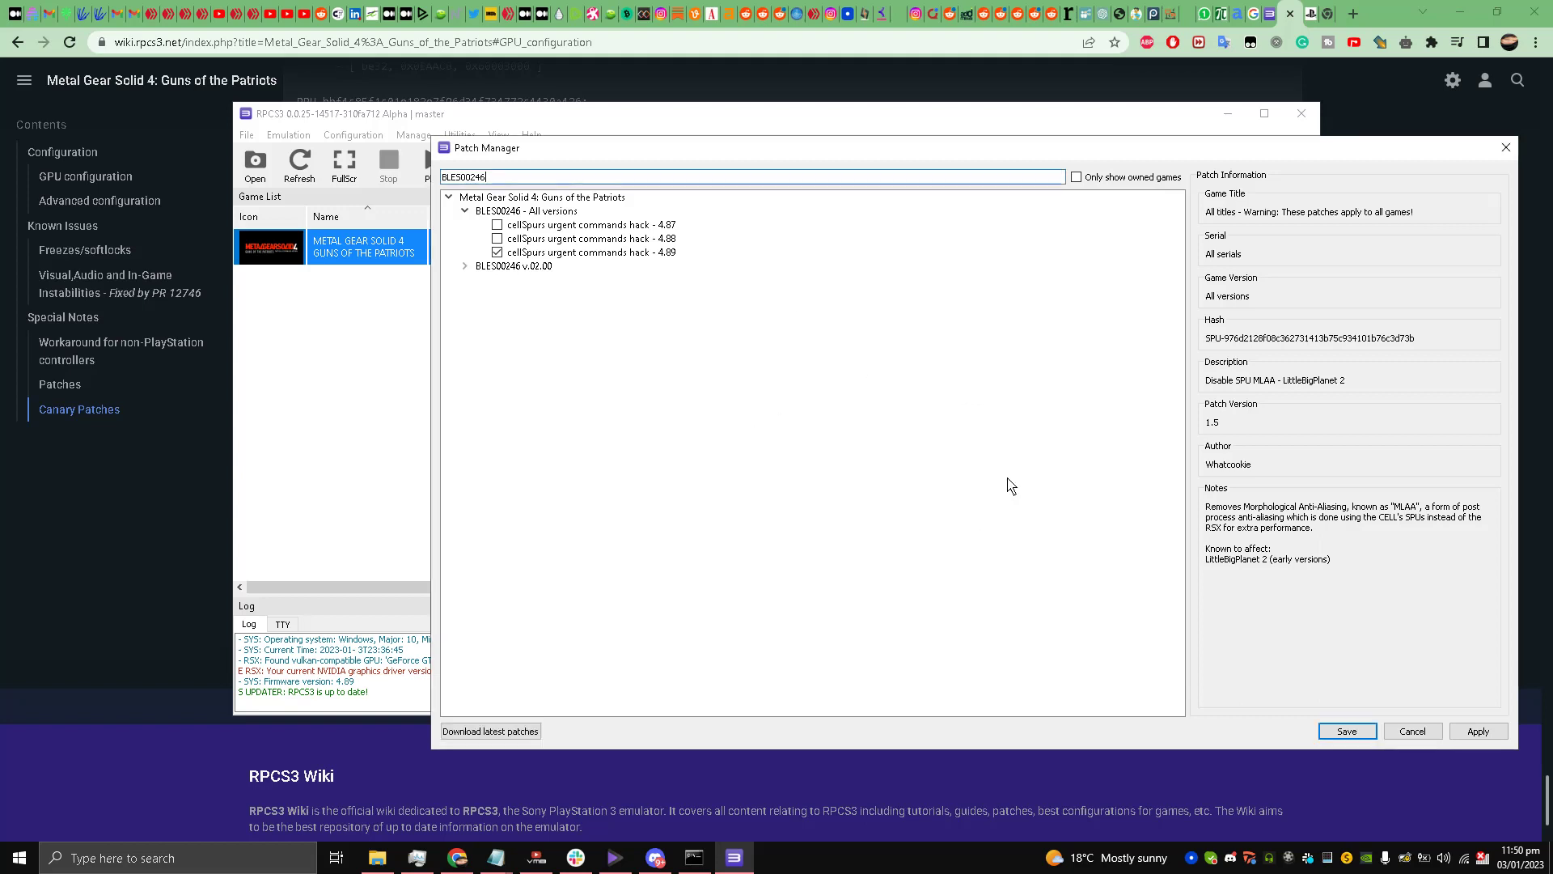
double_click(535, 266)
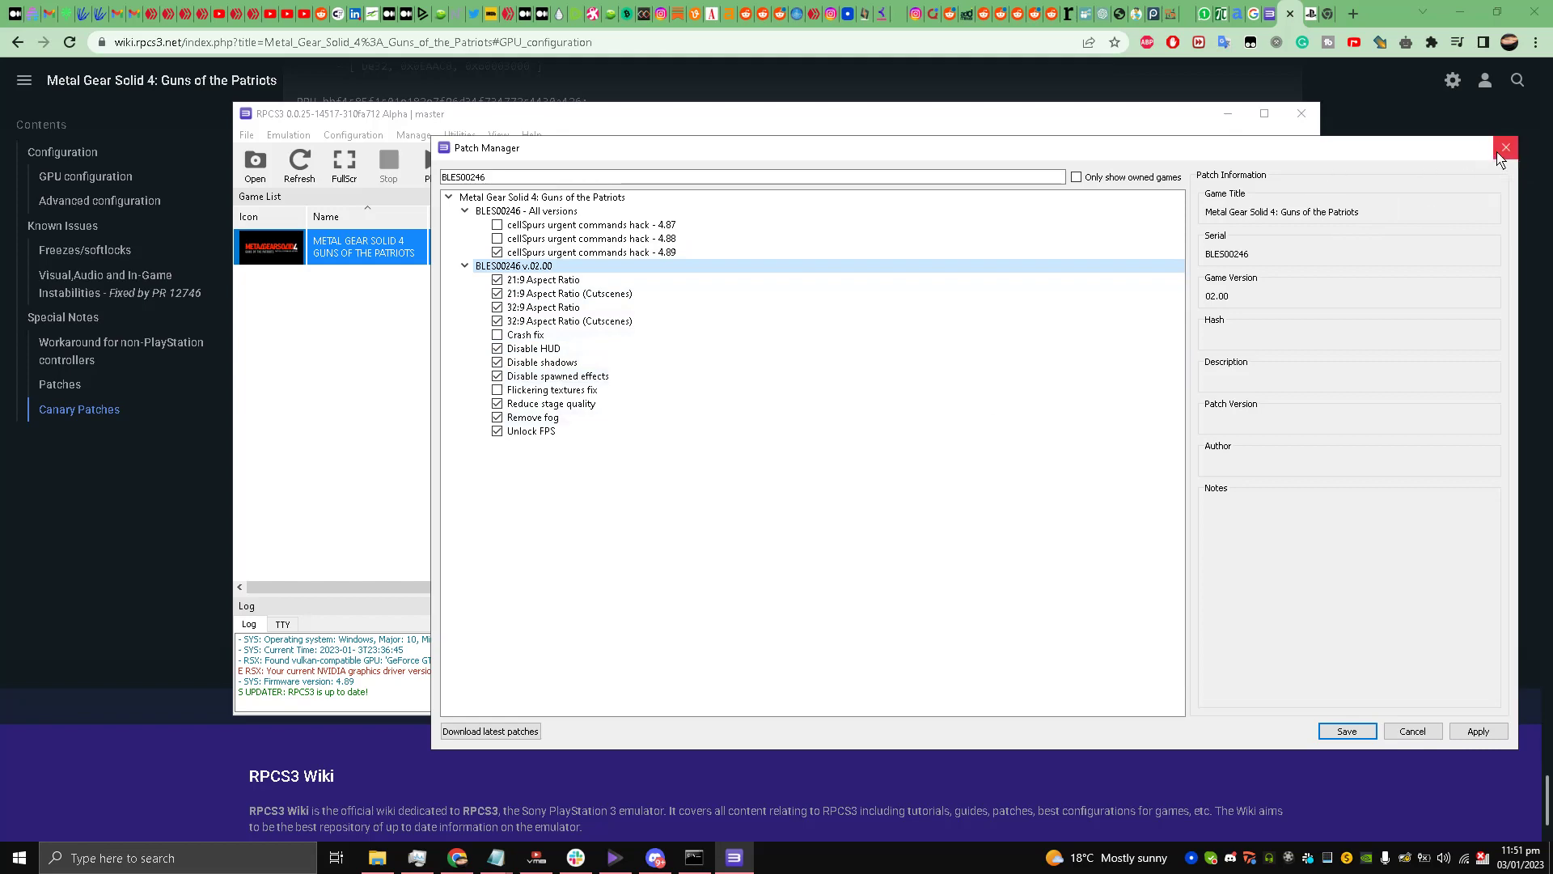
left_click(1506, 148)
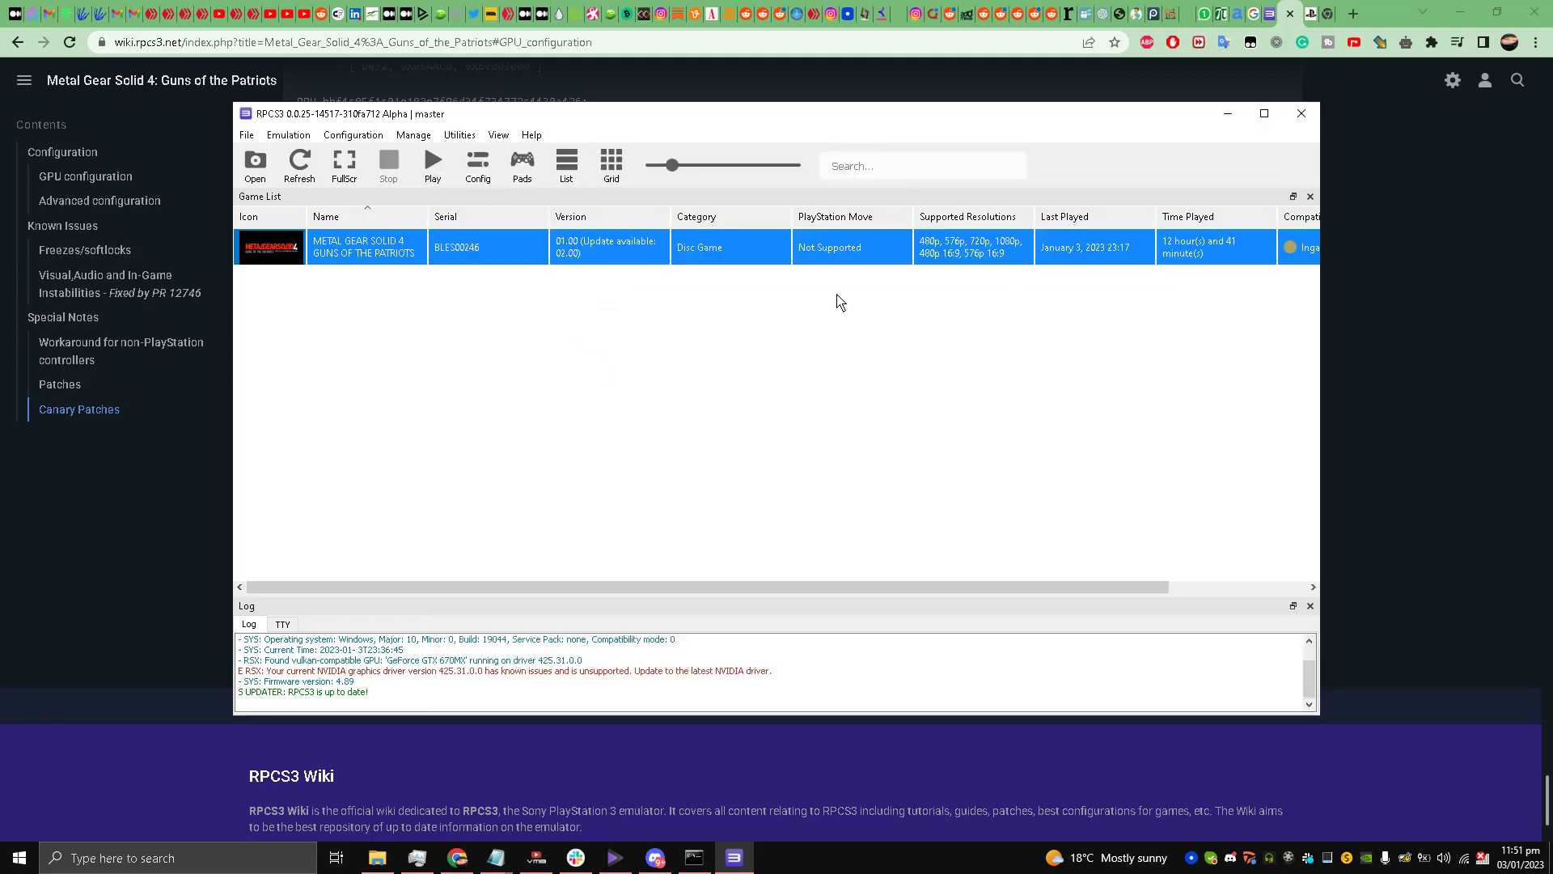
Minimize RPCS3 and review the PlayStation 3 system software update 4.89 page in the browser
left_click(1238, 123)
scroll(465, 293, "up", 4)
scroll(522, 284, "down", 4)
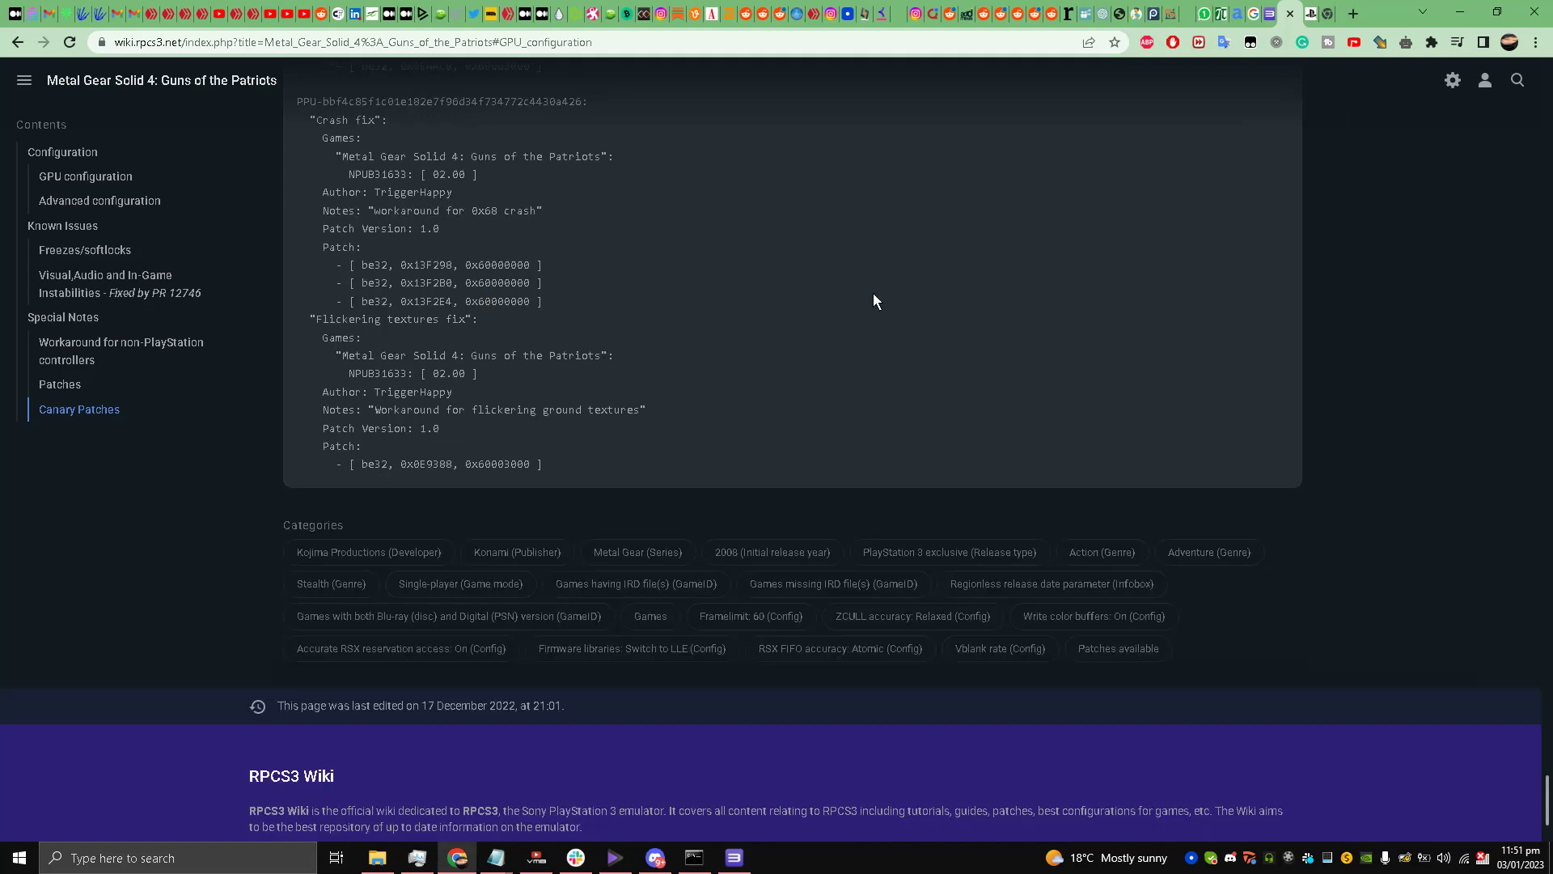
left_click(1312, 13)
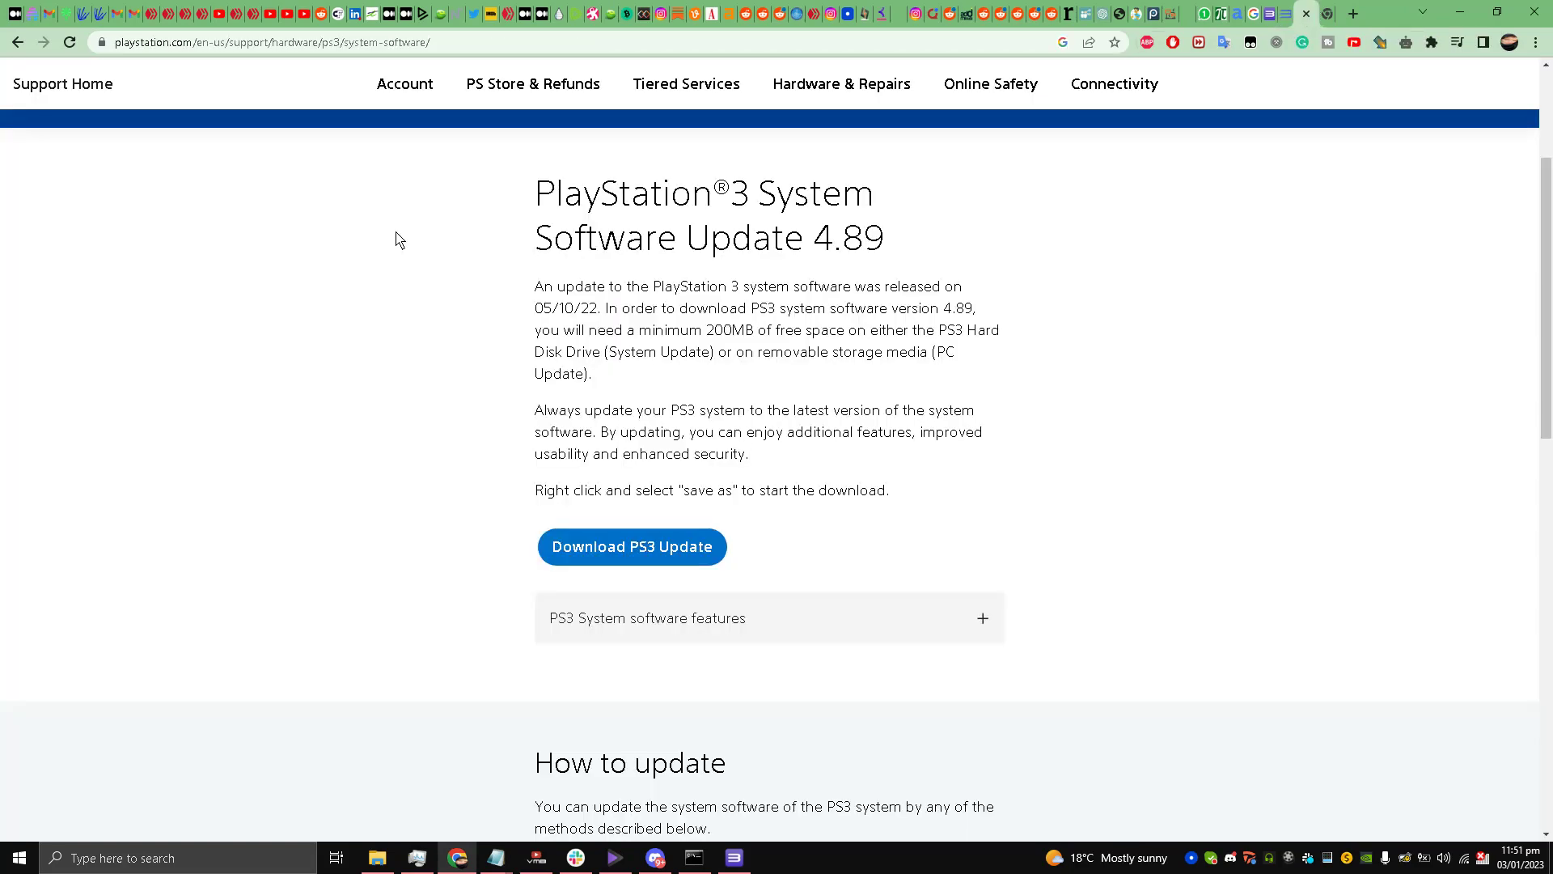
scroll(316, 212, "up", 4)
scroll(240, 215, "down", 5)
scroll(429, 277, "up", 5)
scroll(461, 274, "down", 5)
scroll(758, 340, "up", 4)
scroll(659, 365, "up", 1)
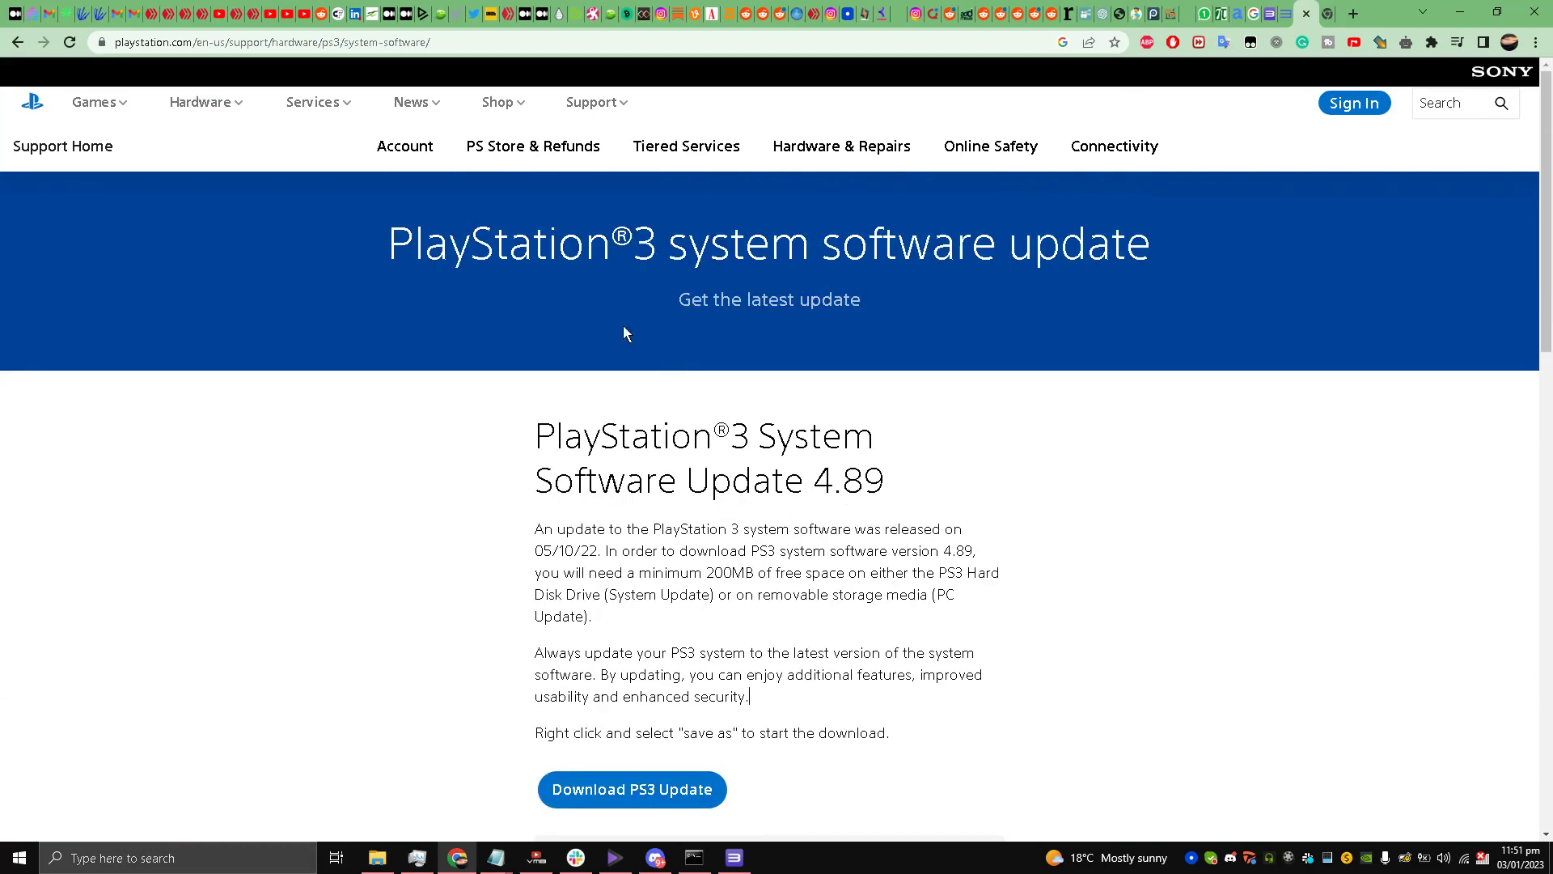
Show the save options for the Download PS3 Update link, then dismiss them
scroll(826, 275, "down", 2)
scroll(728, 308, "up", 1)
scroll(631, 356, "down", 2)
scroll(494, 380, "up", 2)
scroll(753, 374, "down", 1)
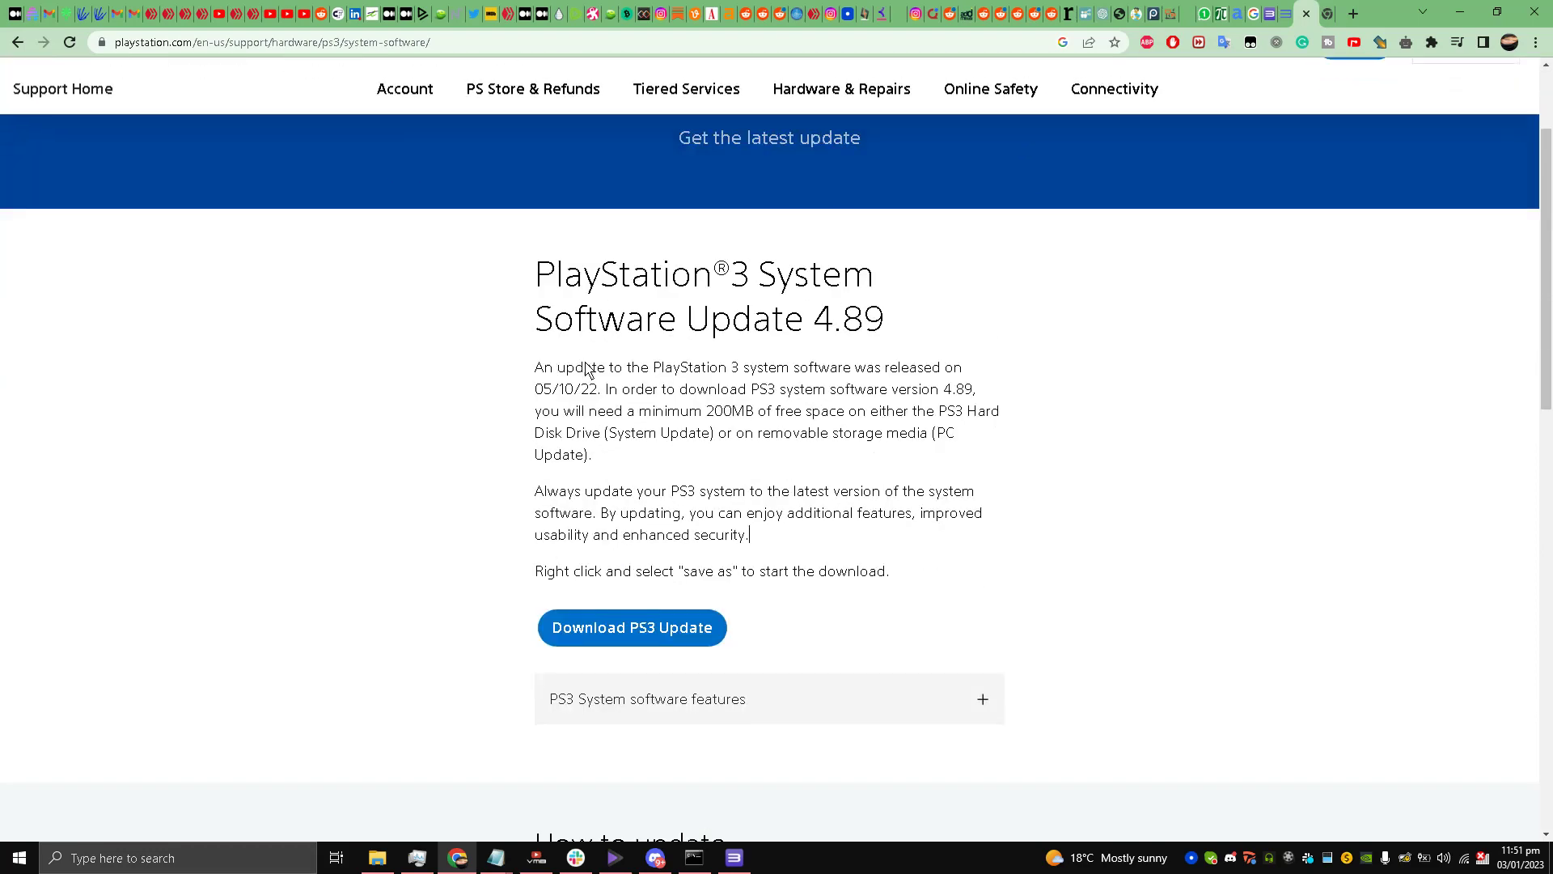
scroll(503, 416, "down", 2)
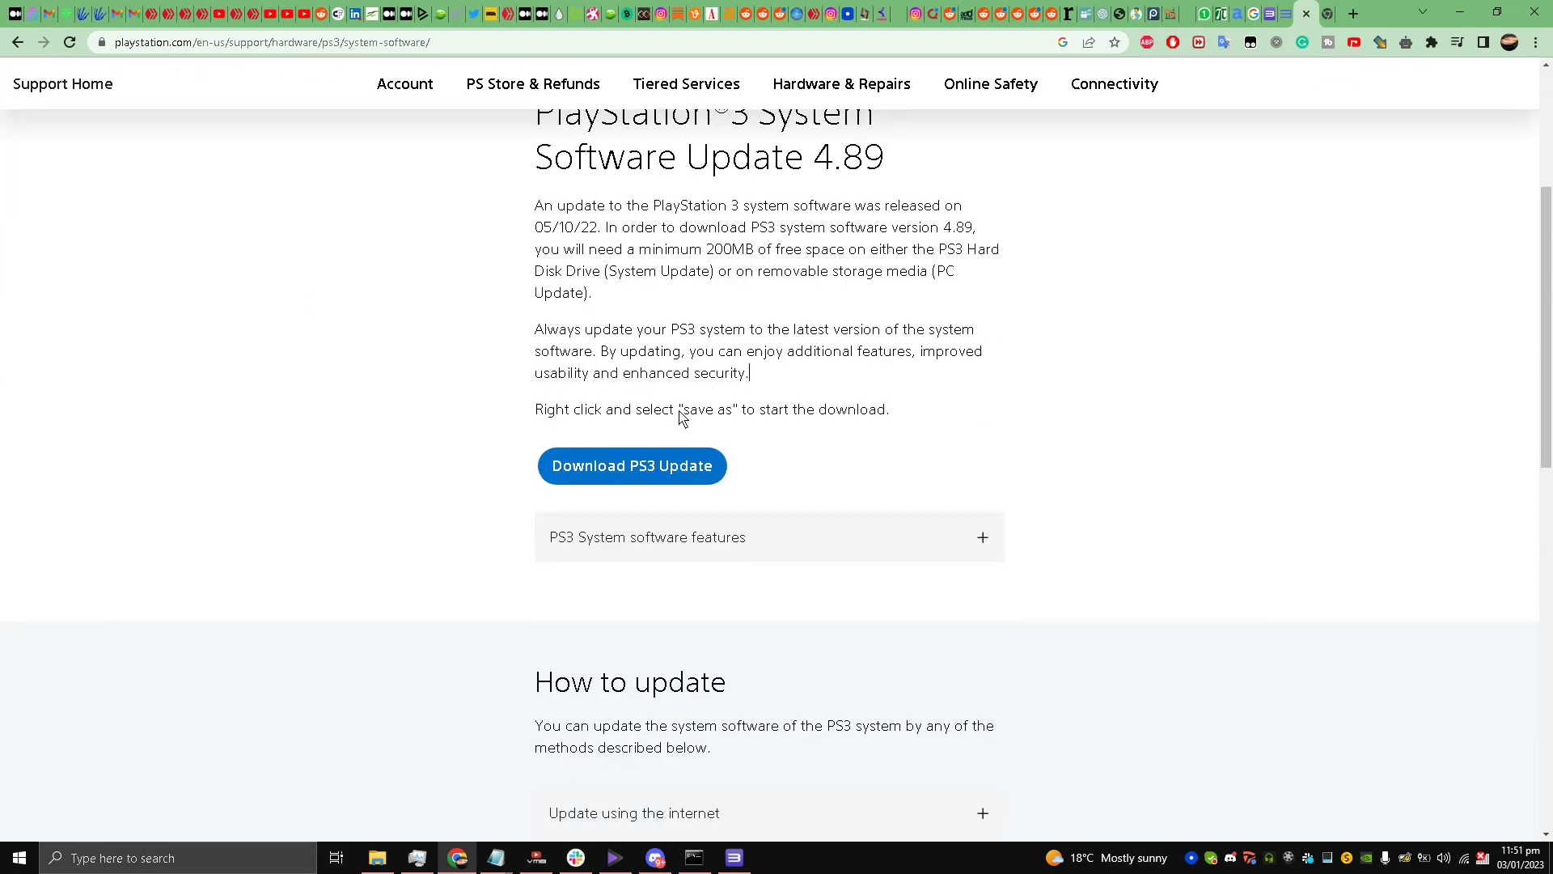
right_click(627, 475)
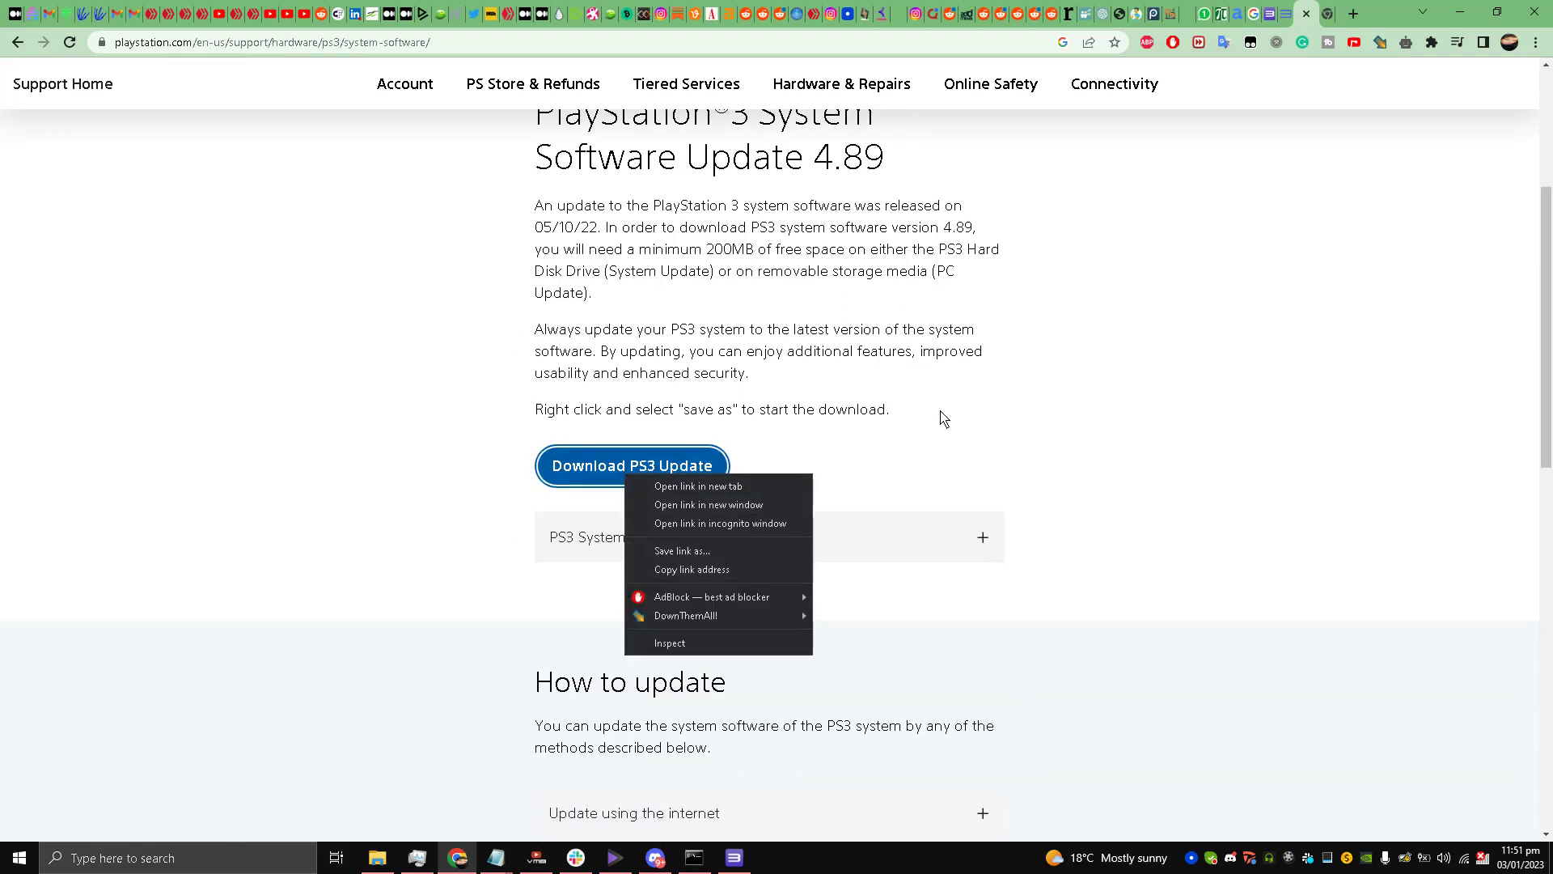
left_click(987, 354)
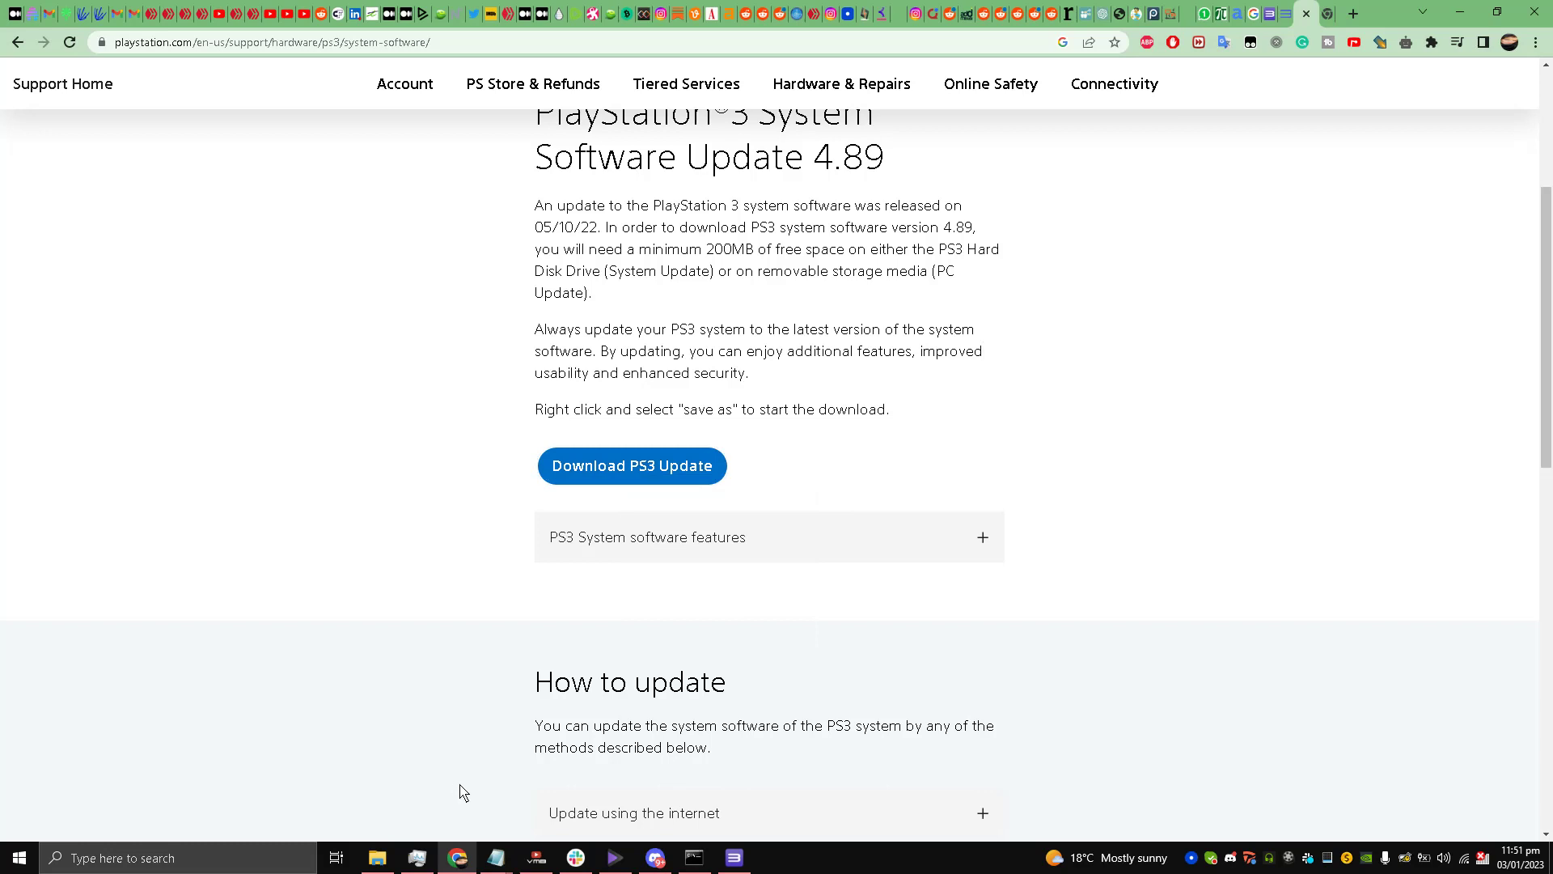
Switch to RPCS3, show the Install Firmware file picker with PS3UPDAT.PUP, and close it without installing
left_click(733, 858)
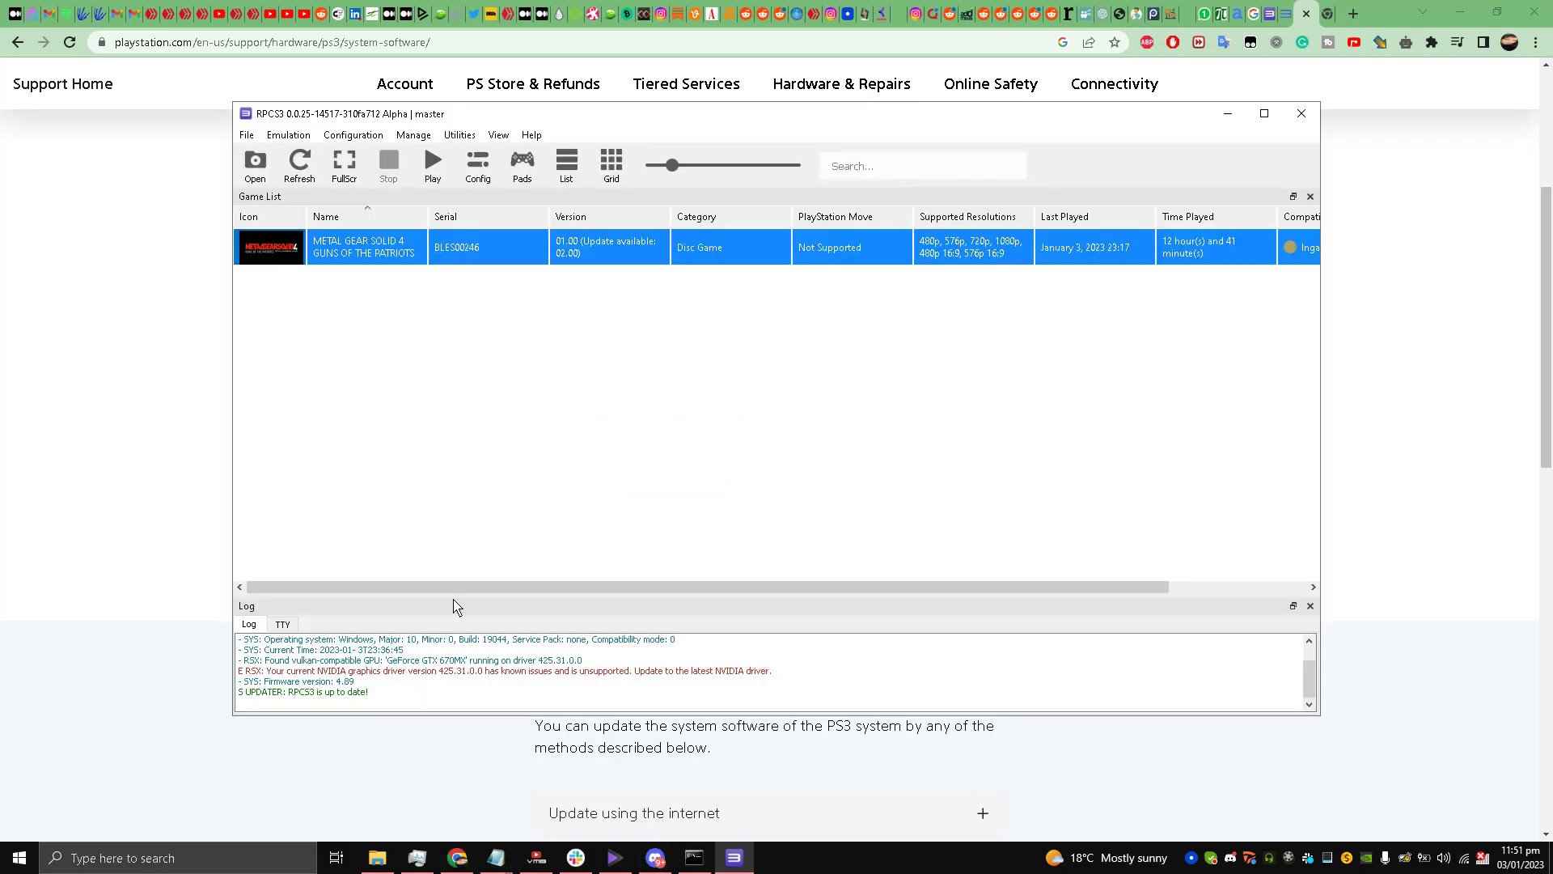
left_click(247, 135)
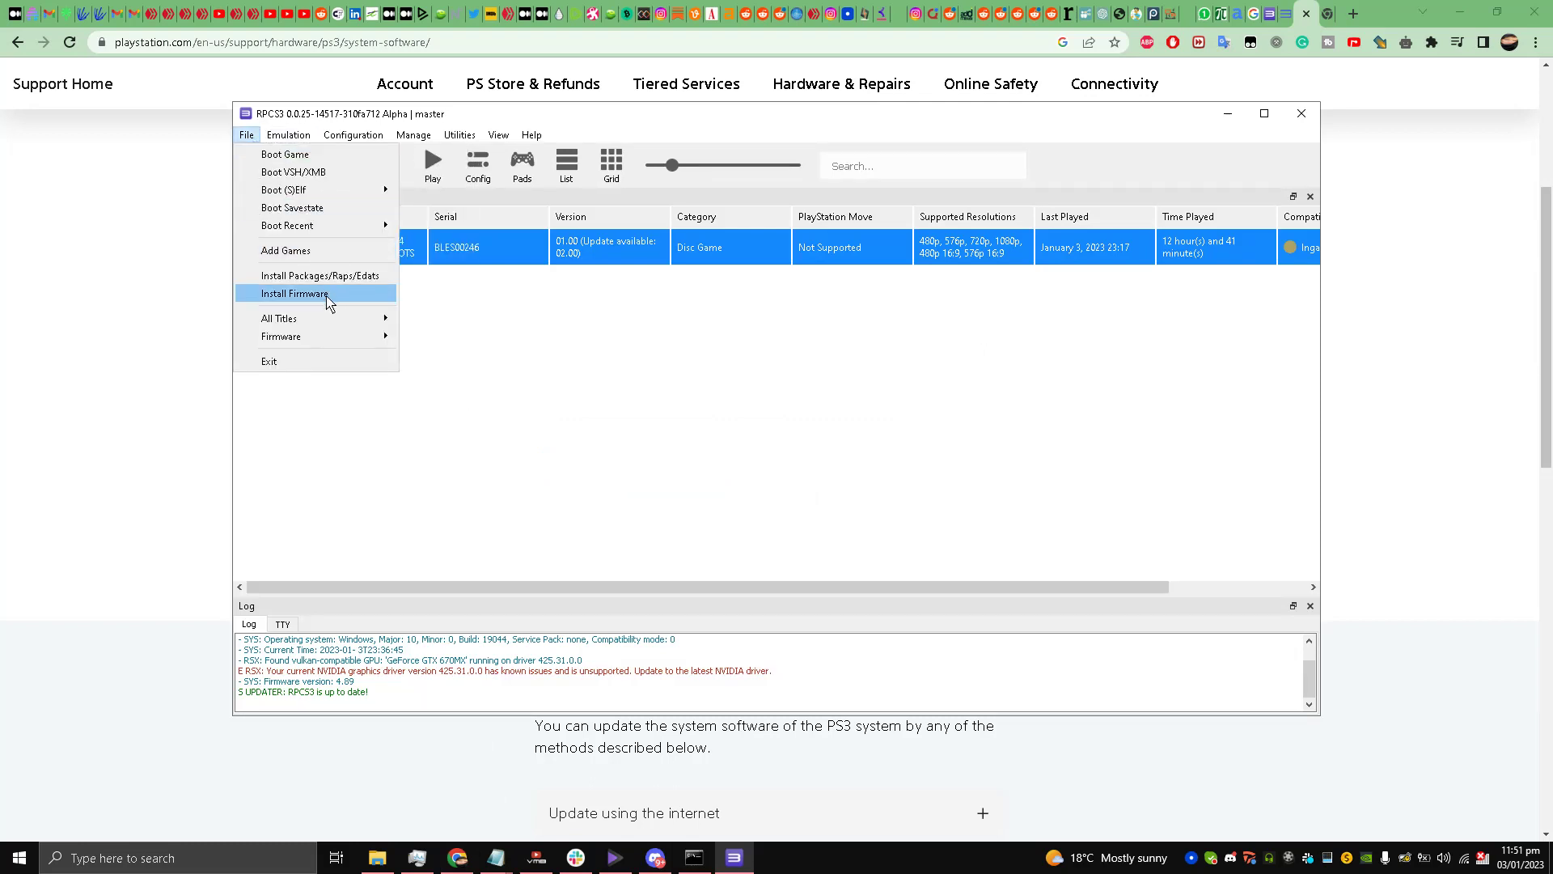
left_click(327, 295)
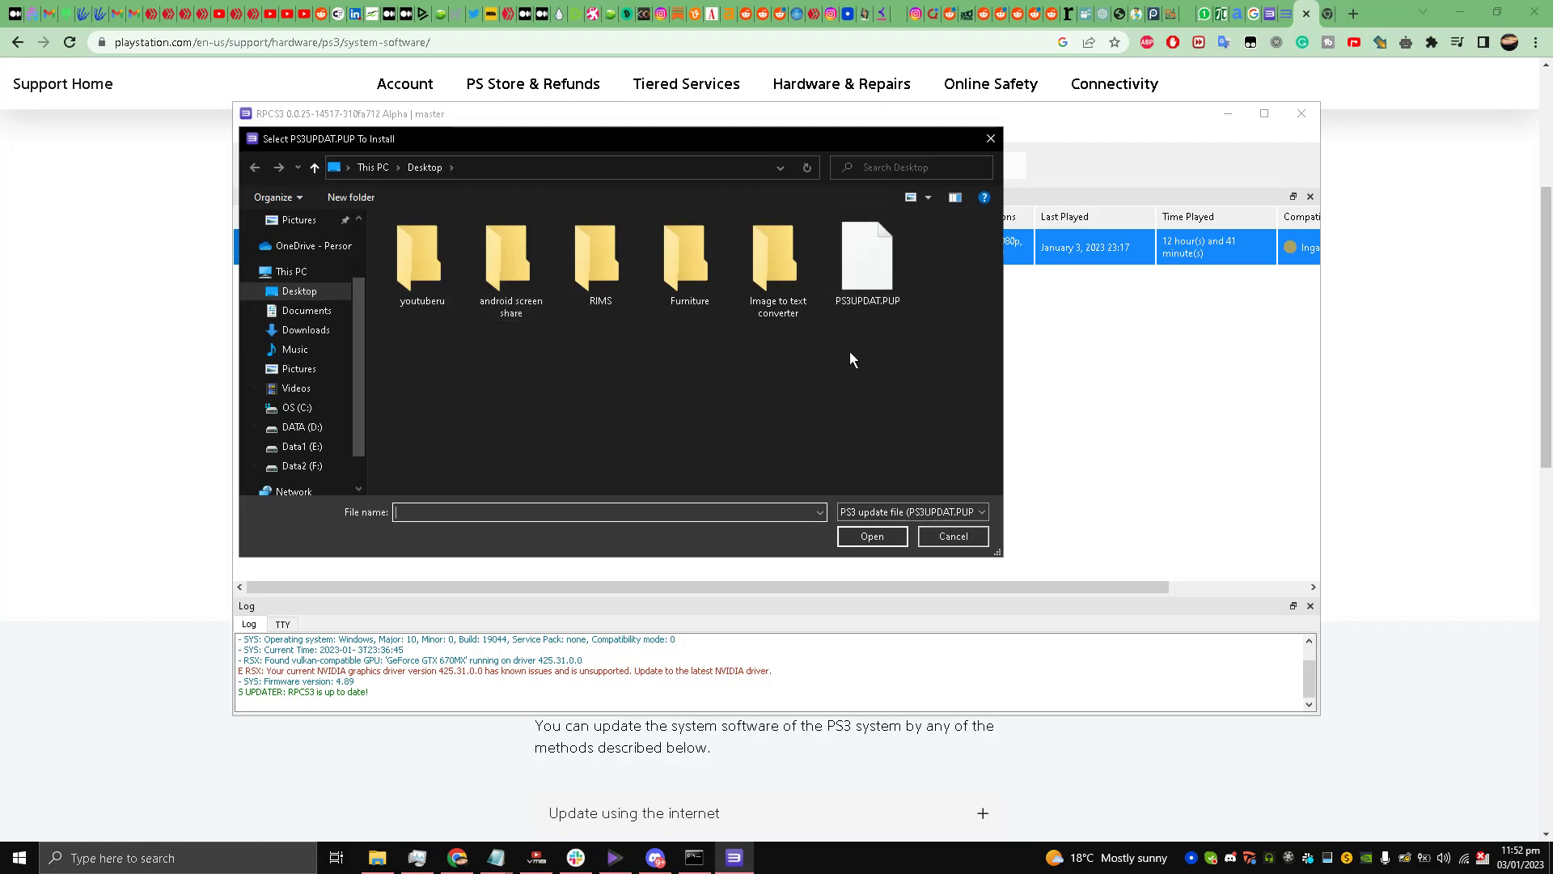
left_click(990, 138)
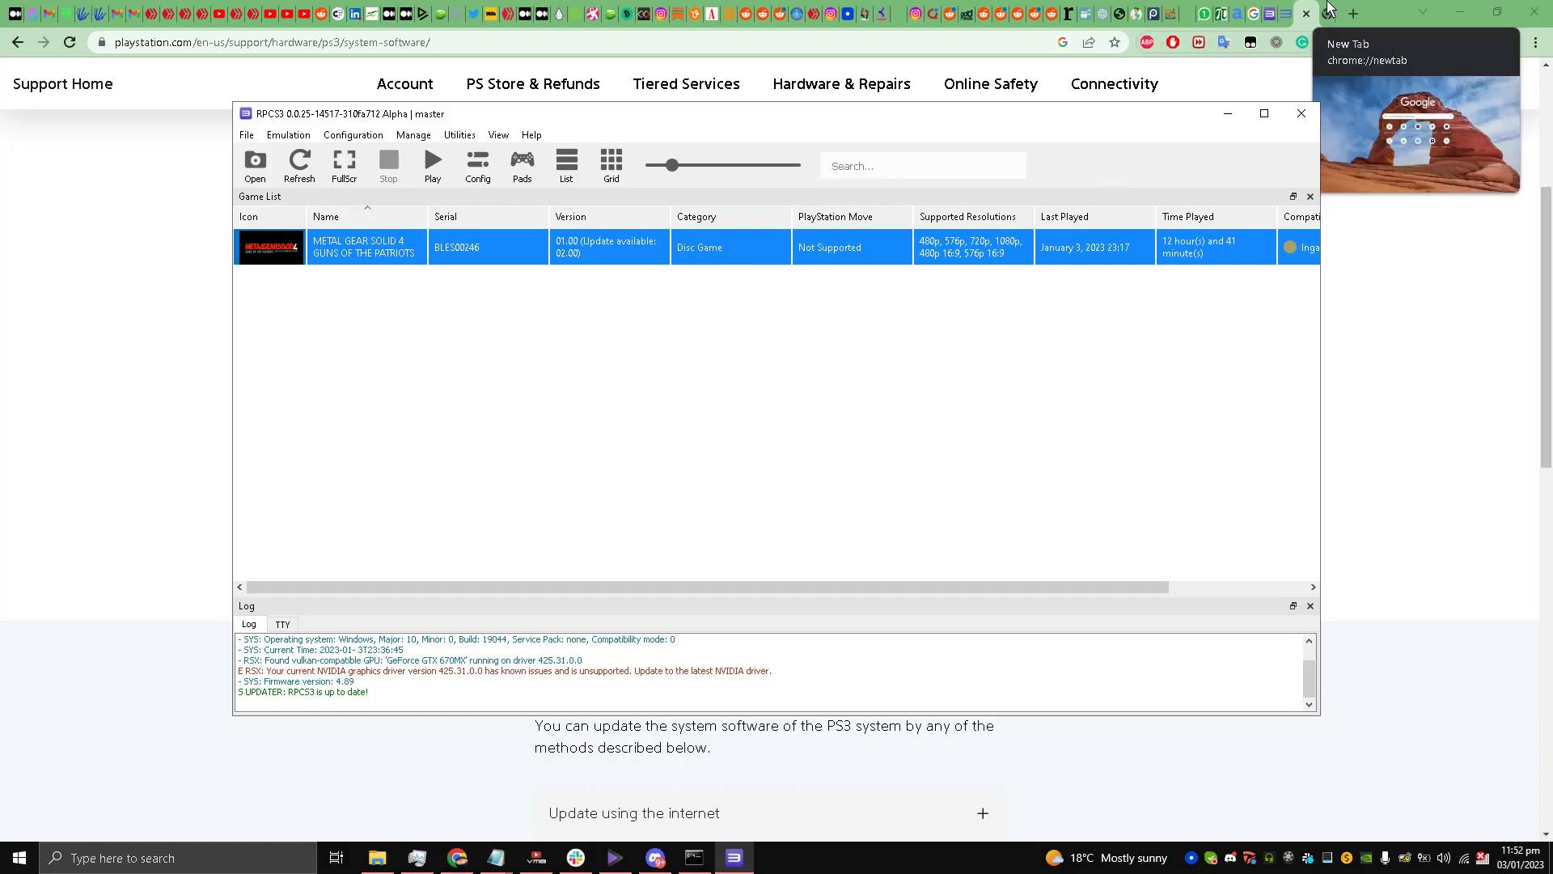
Switch to File Explorer, go up to the mgs4 folder, look inside its youtube subfolder, and return to mgs4
left_click(395, 860)
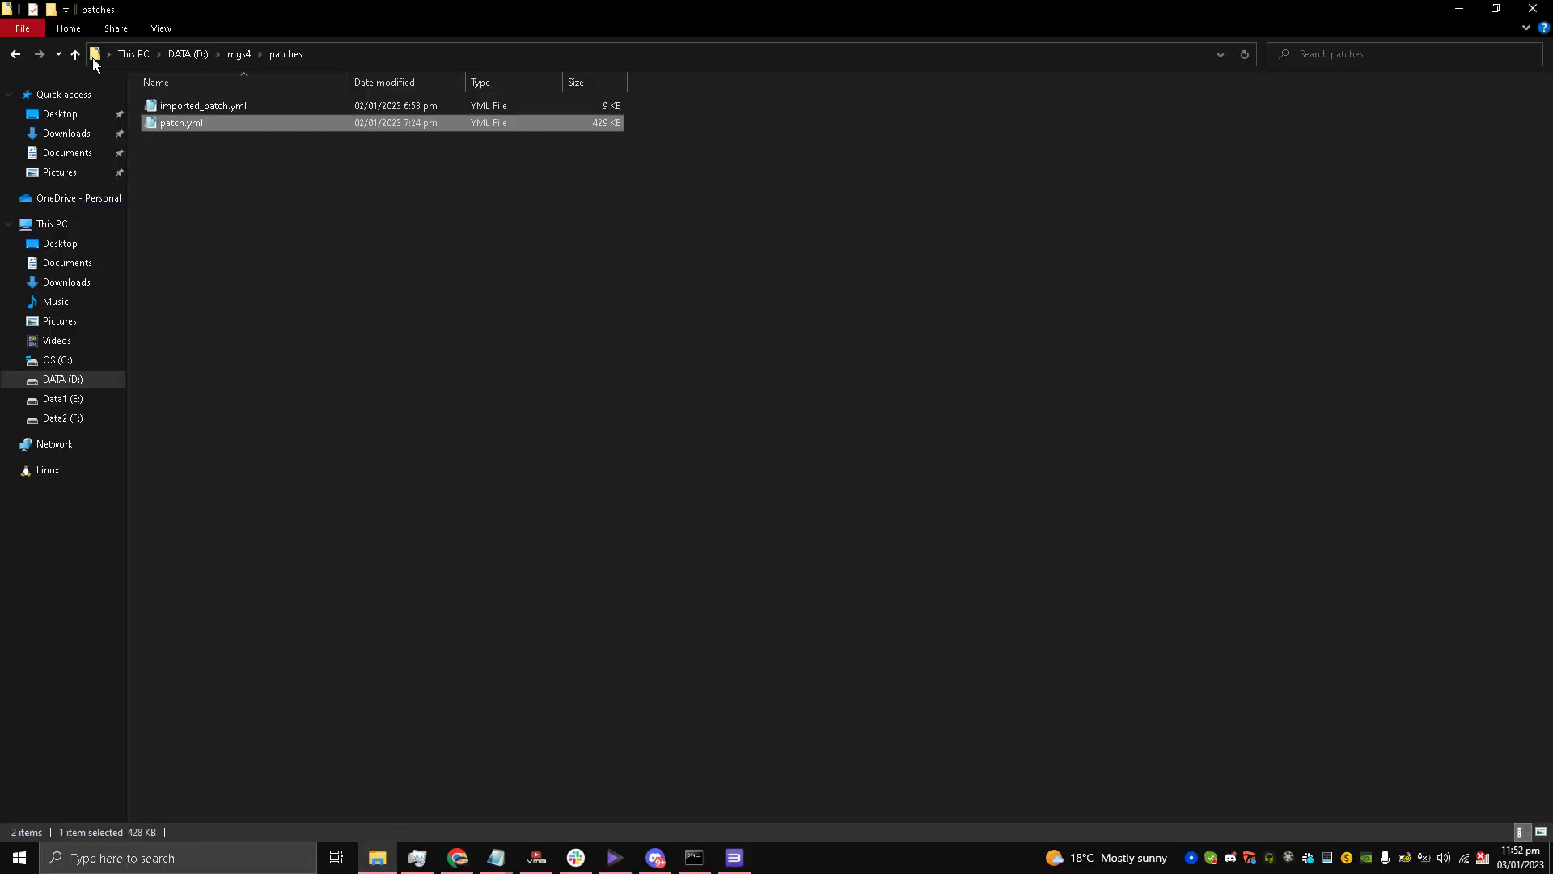
left_click(76, 54)
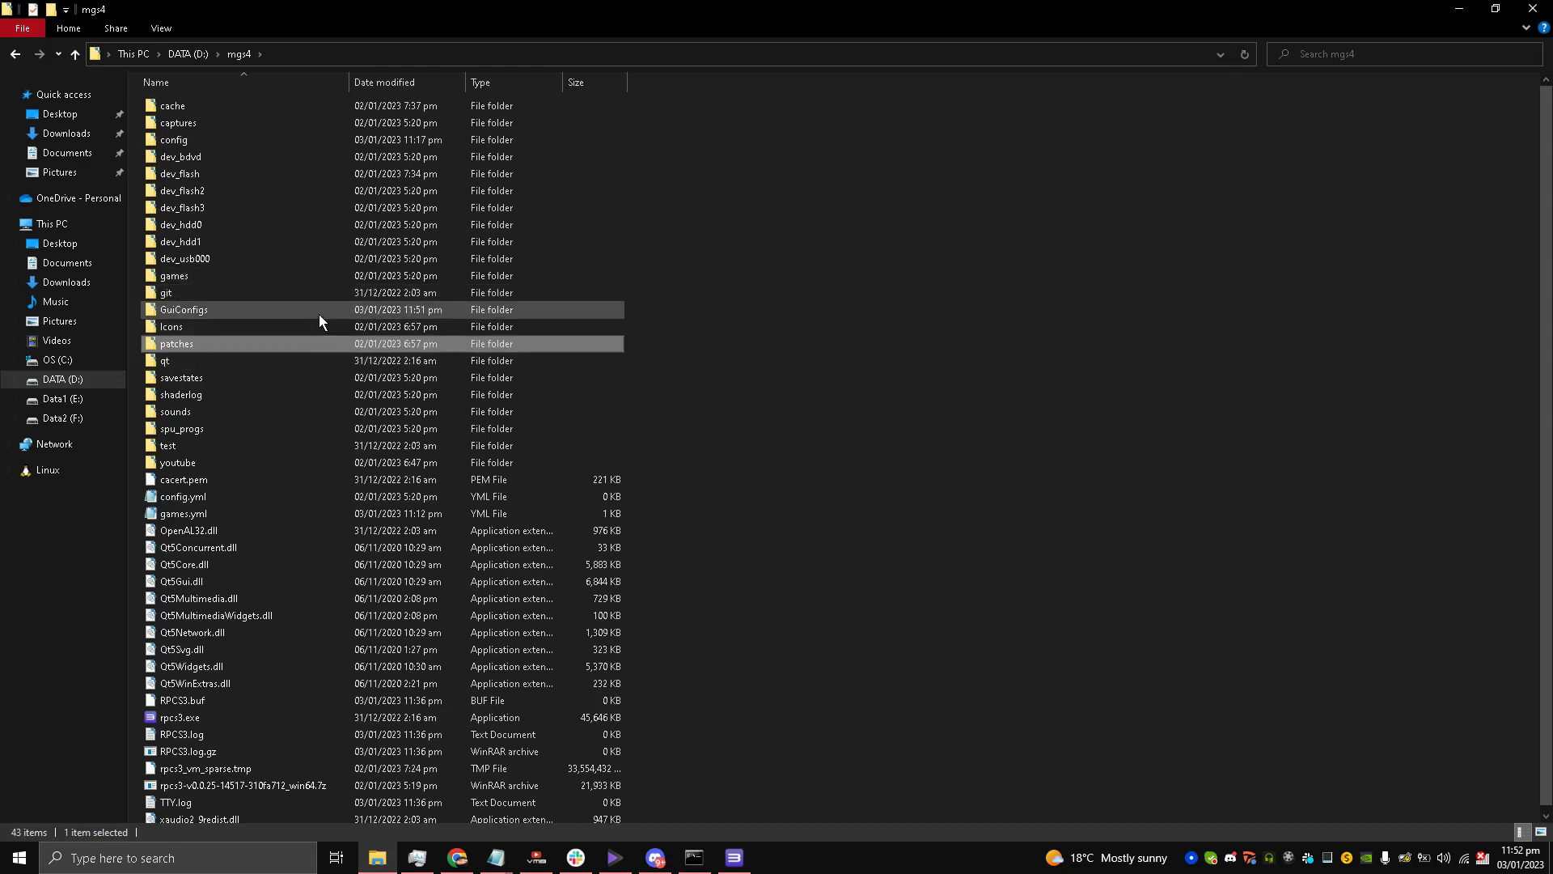
left_click(313, 213)
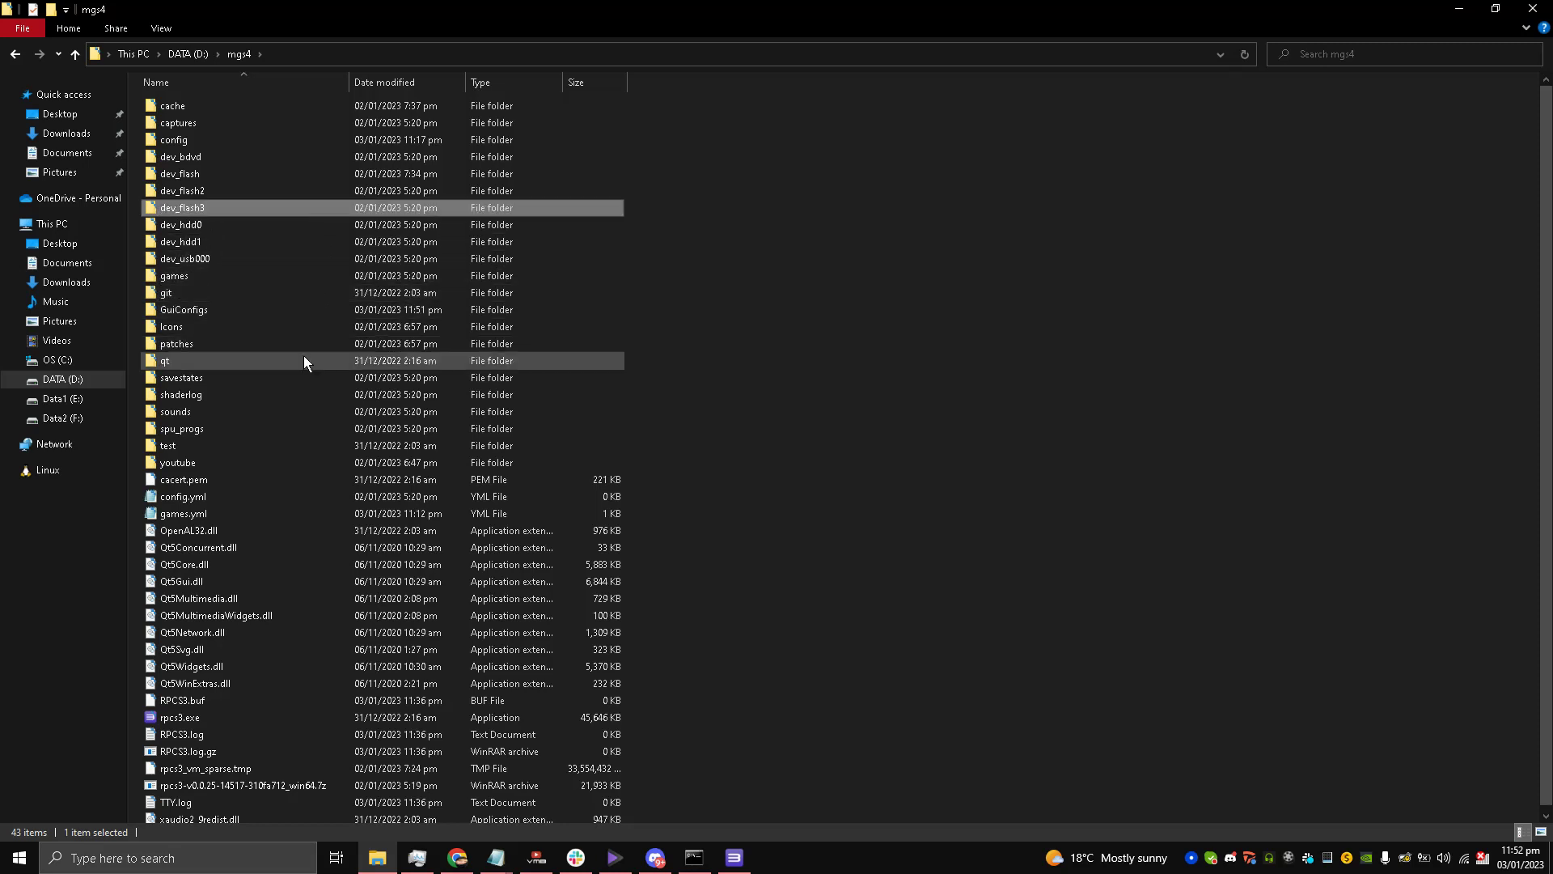
double_click(292, 463)
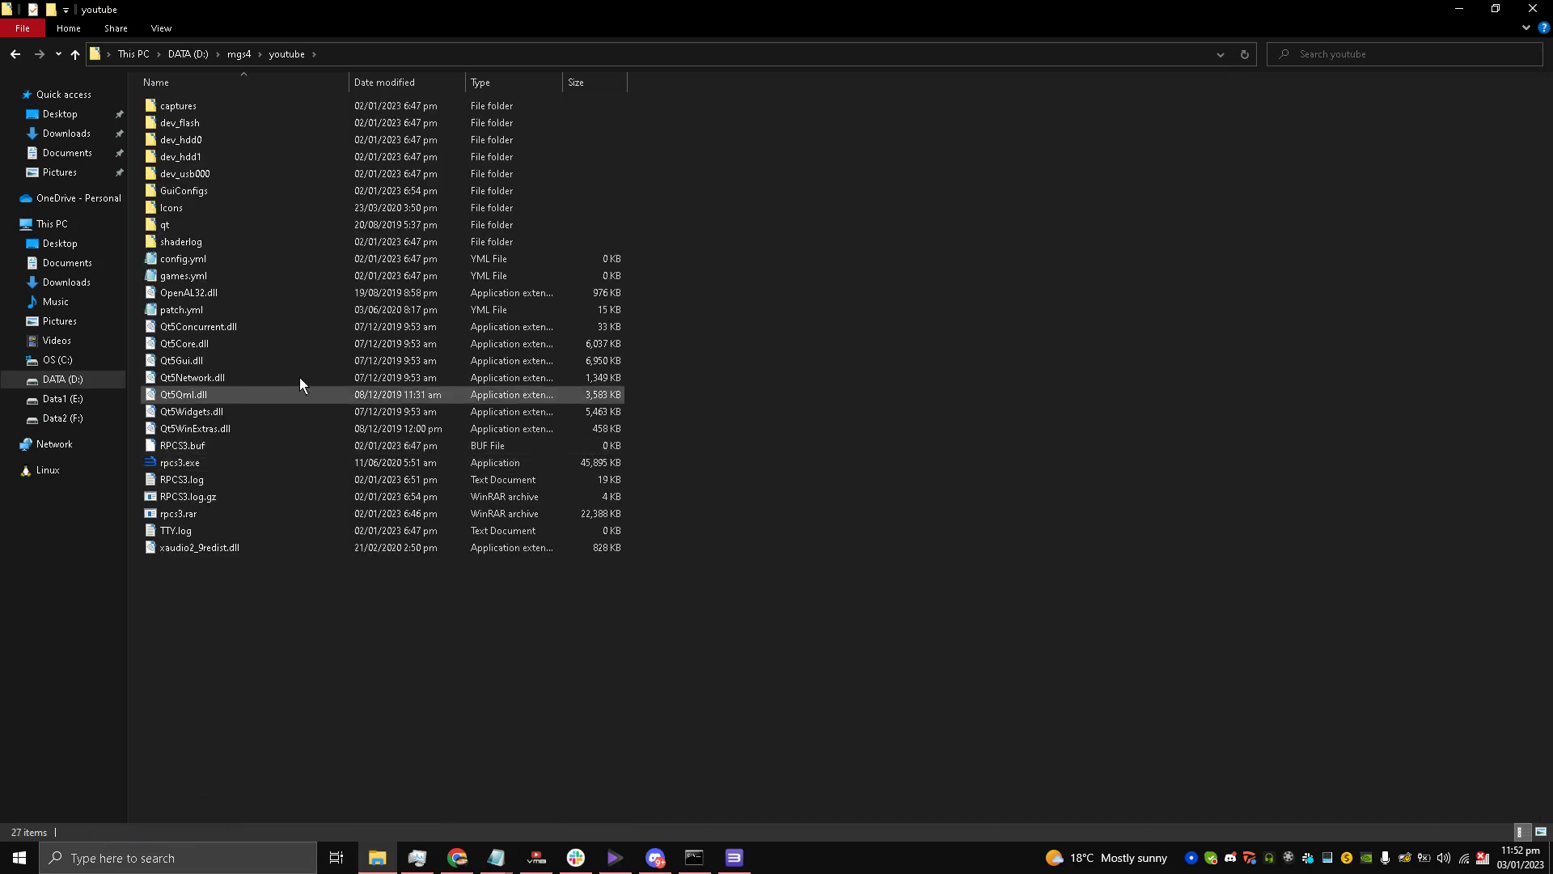
left_click(84, 60)
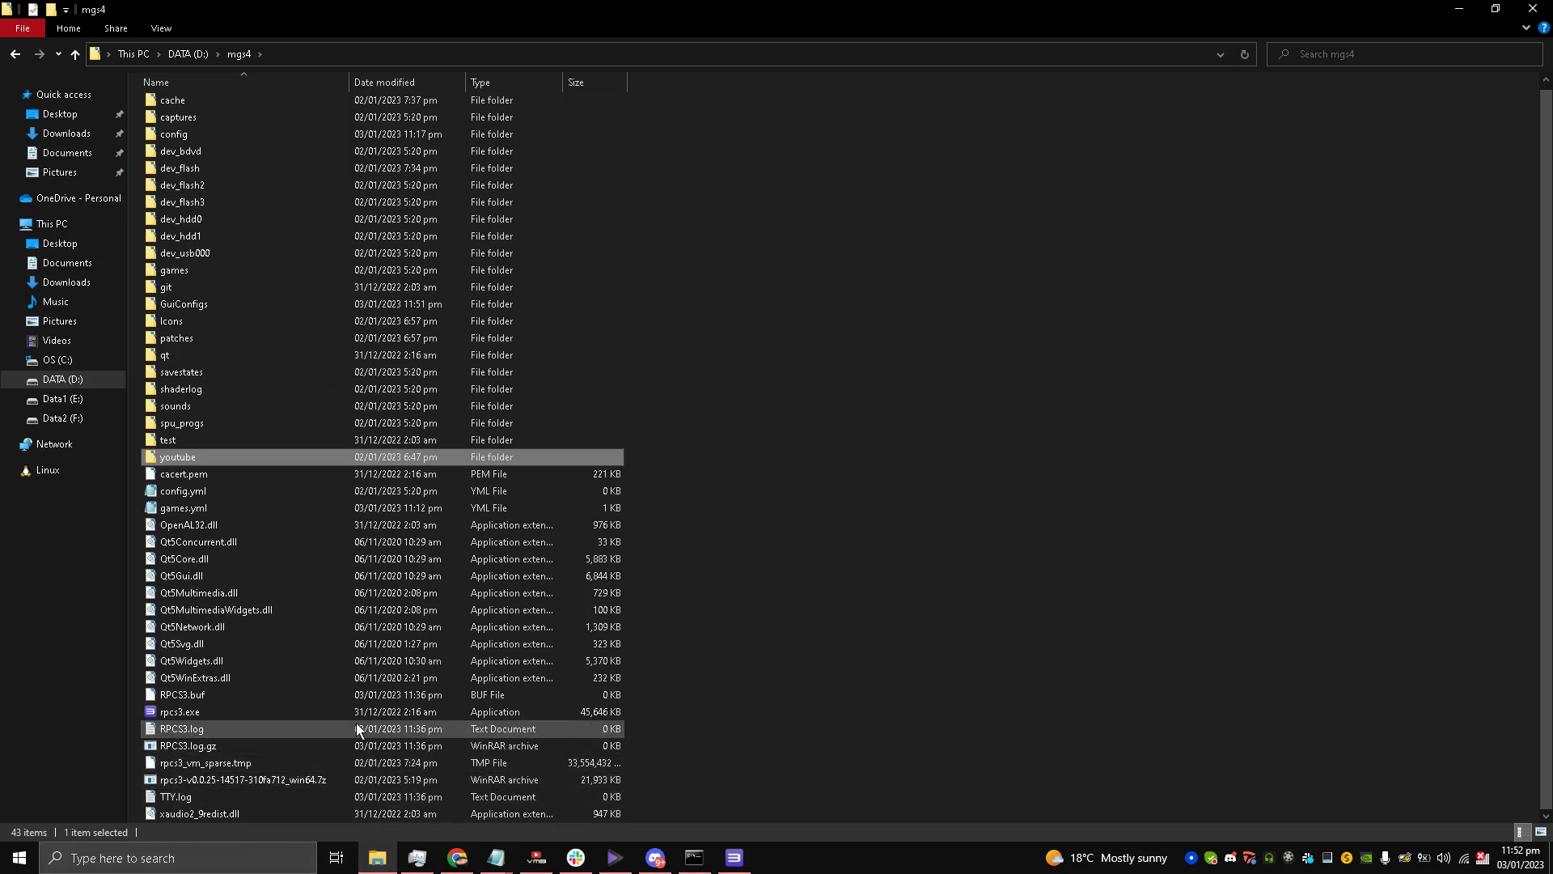
Try to open RPCS3.log in Notepad, first by default and again through Open with, closing the empty Notepad window each time
double_click(270, 731)
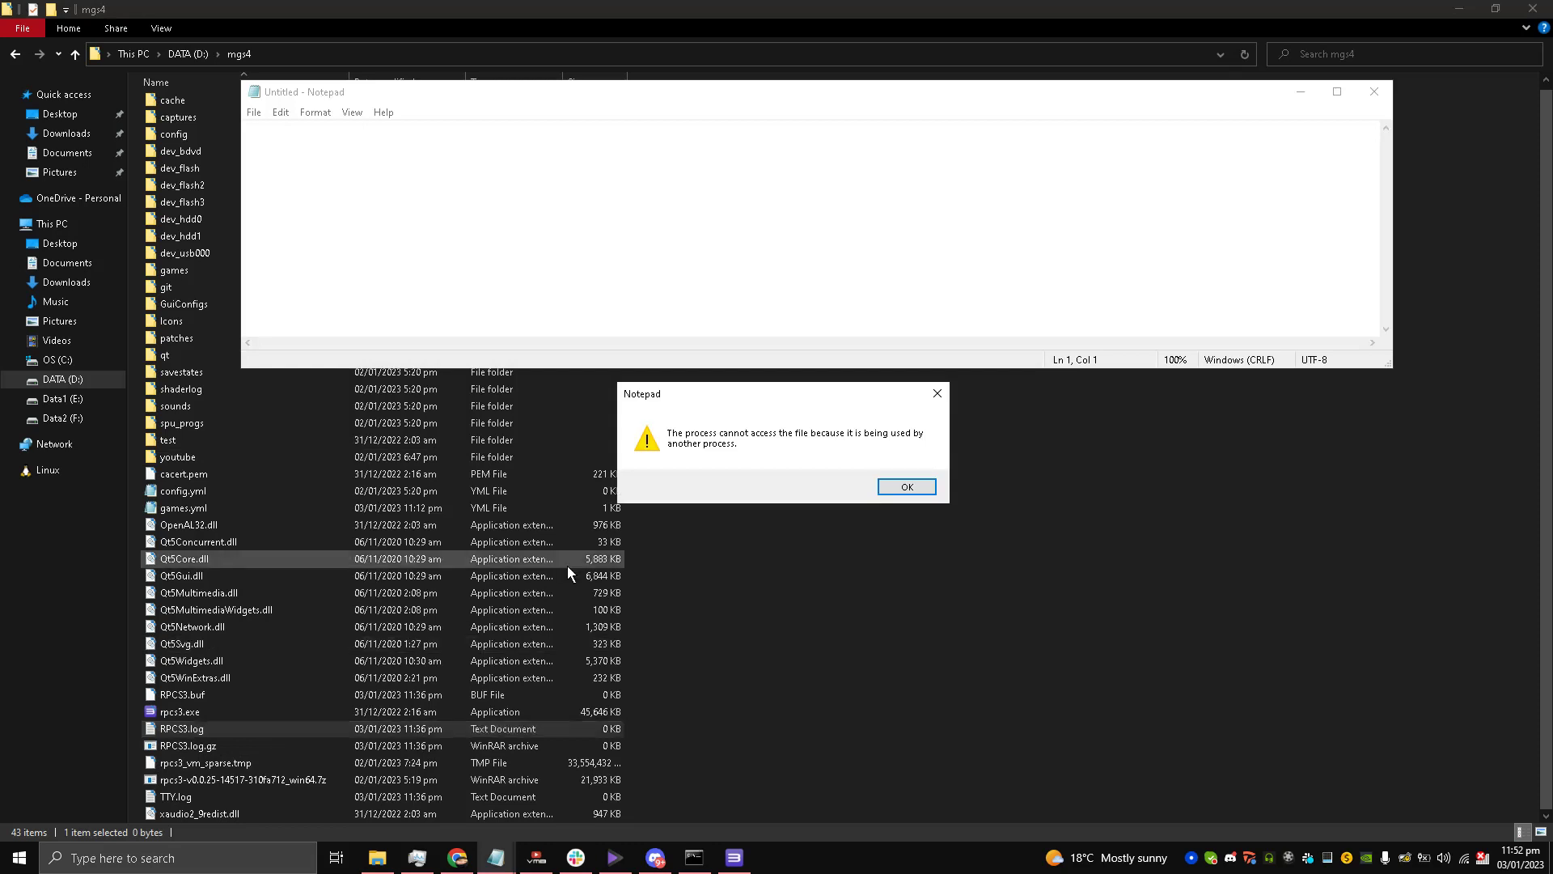
left_click(899, 488)
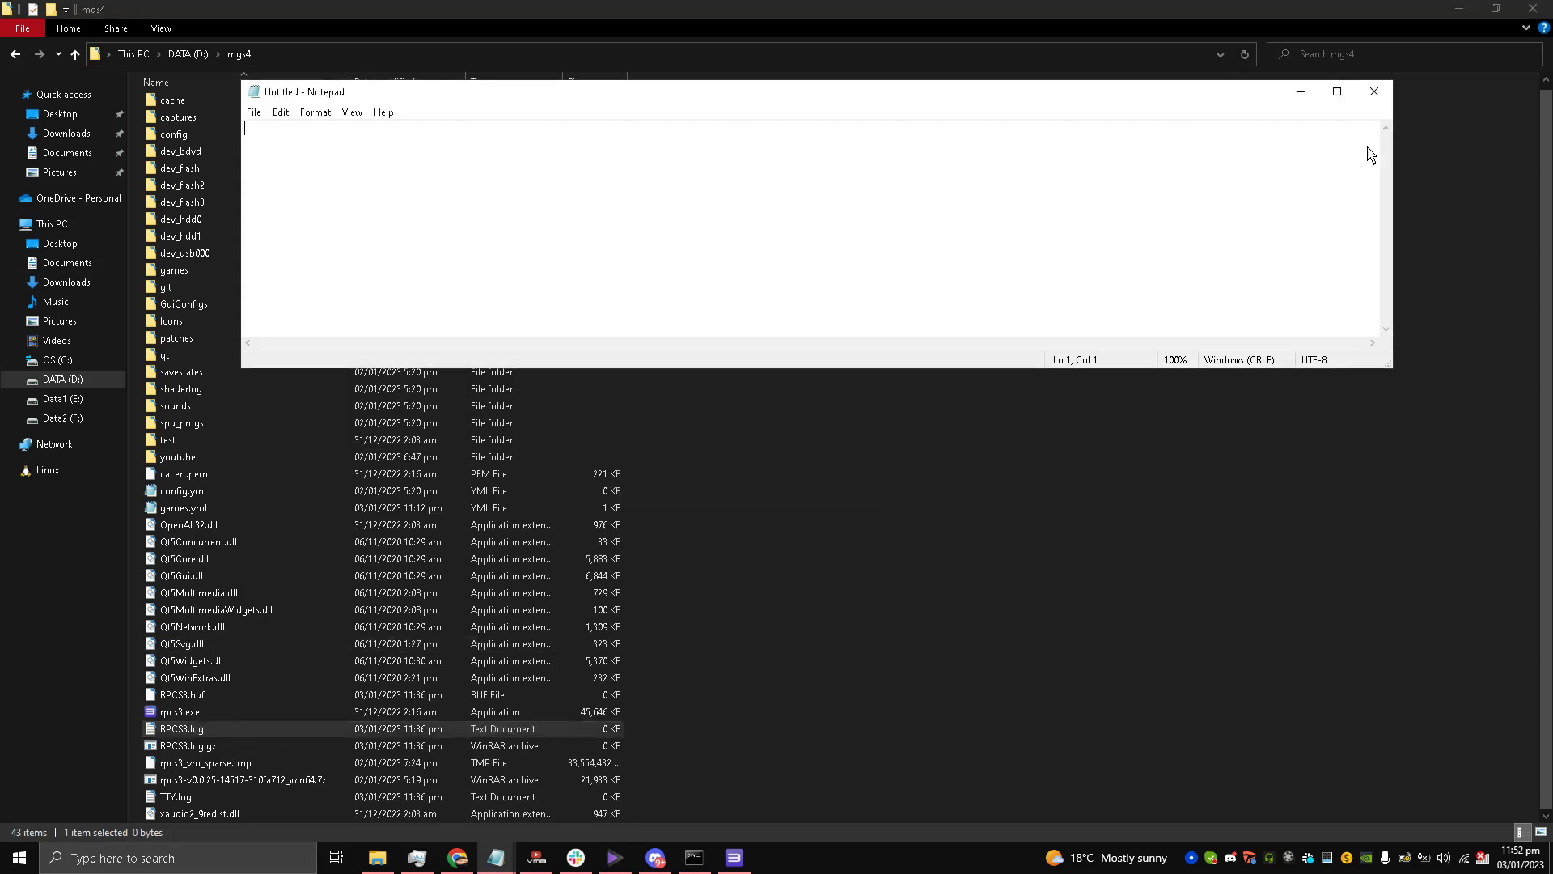
left_click(1373, 91)
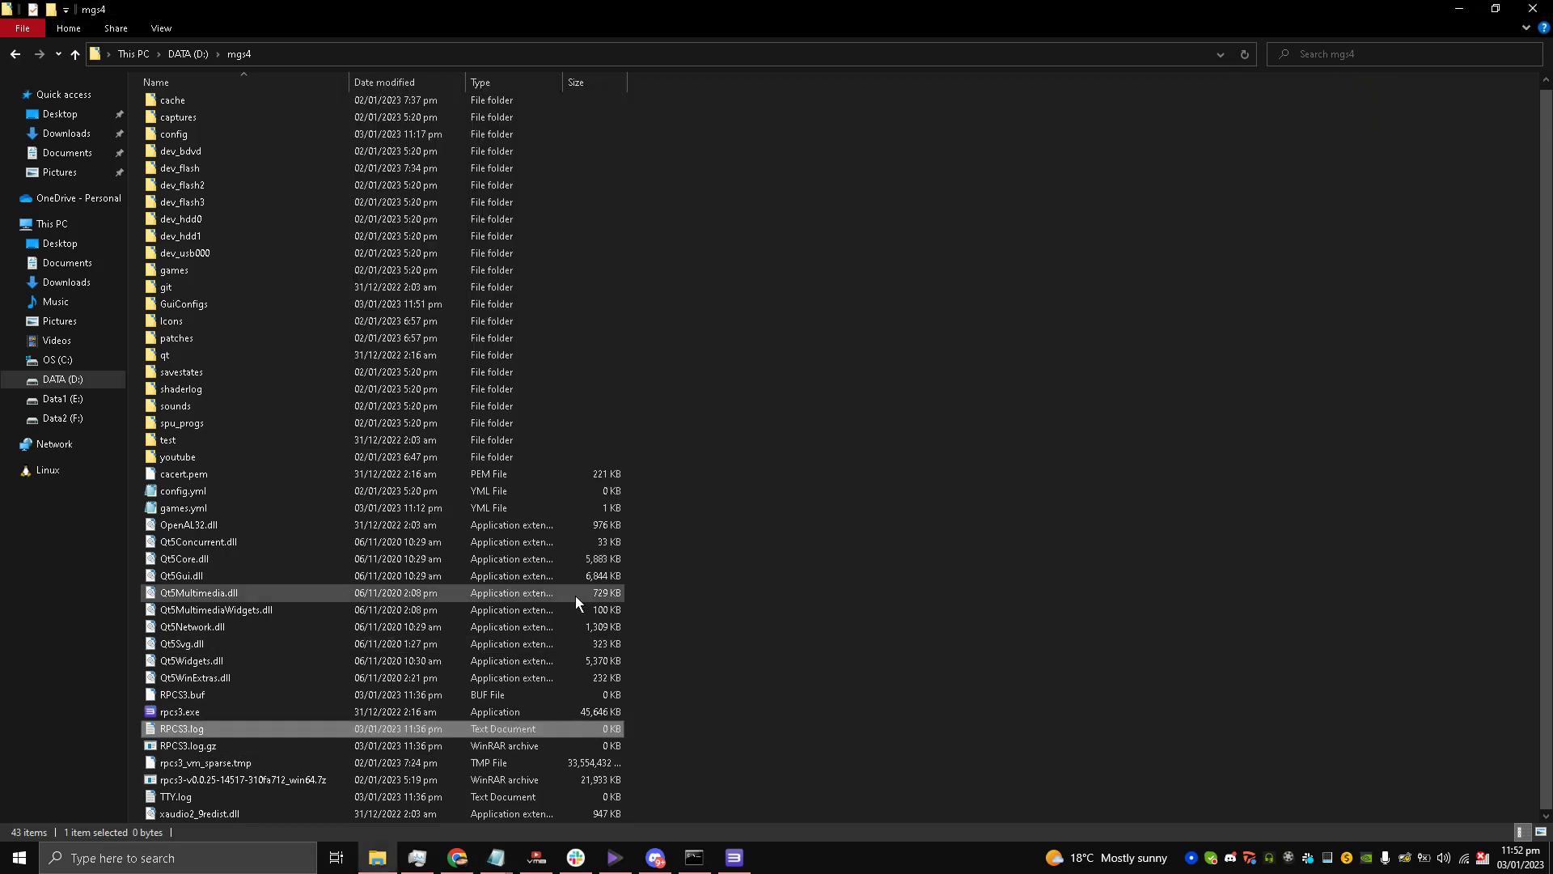
right_click(244, 731)
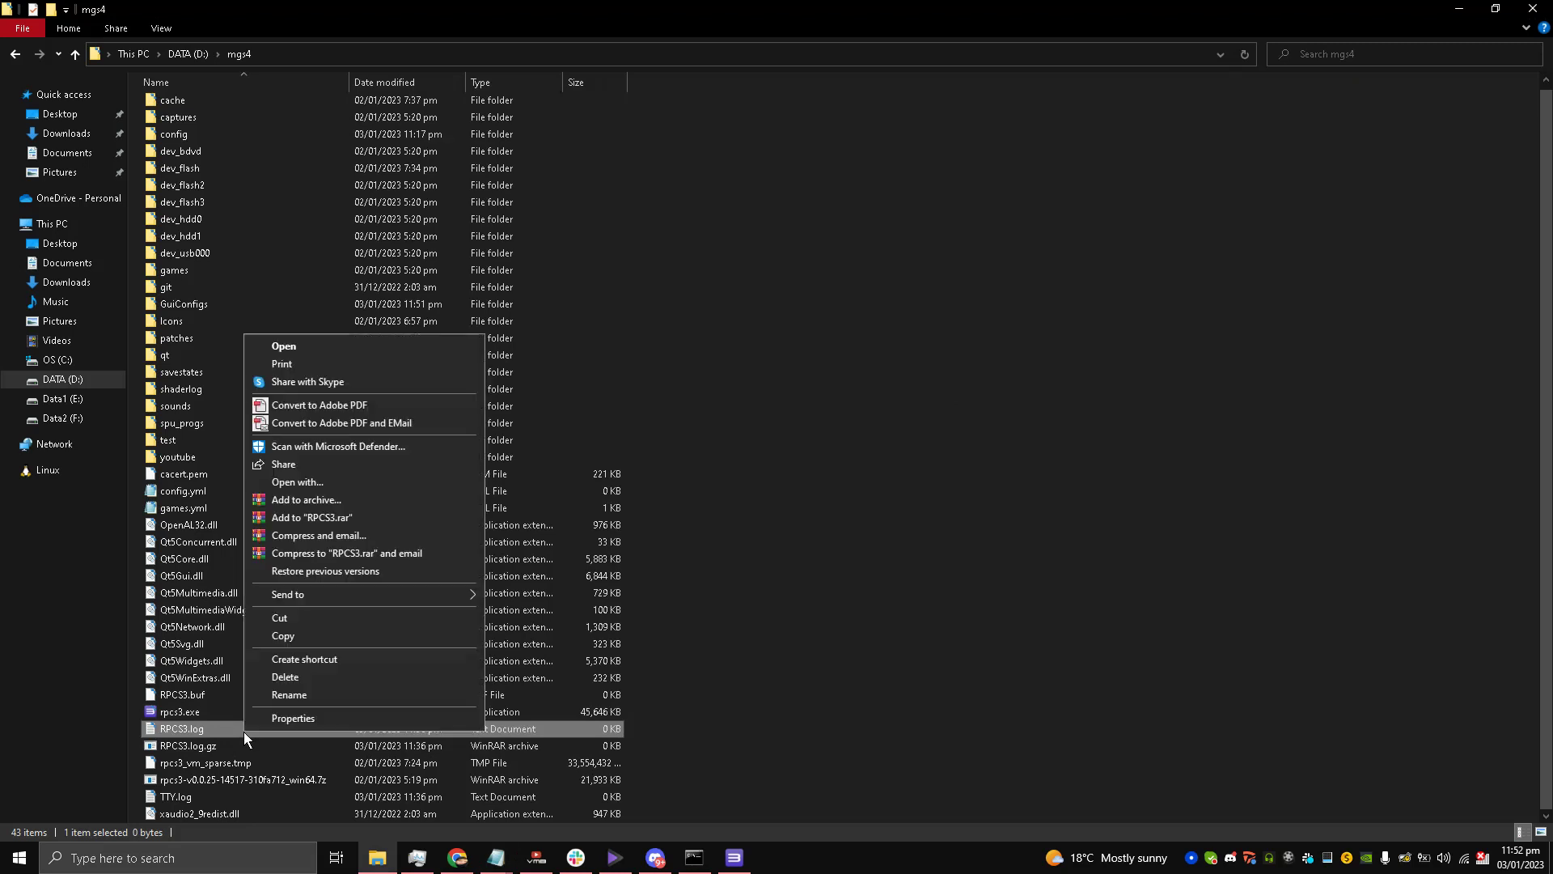
left_click(445, 481)
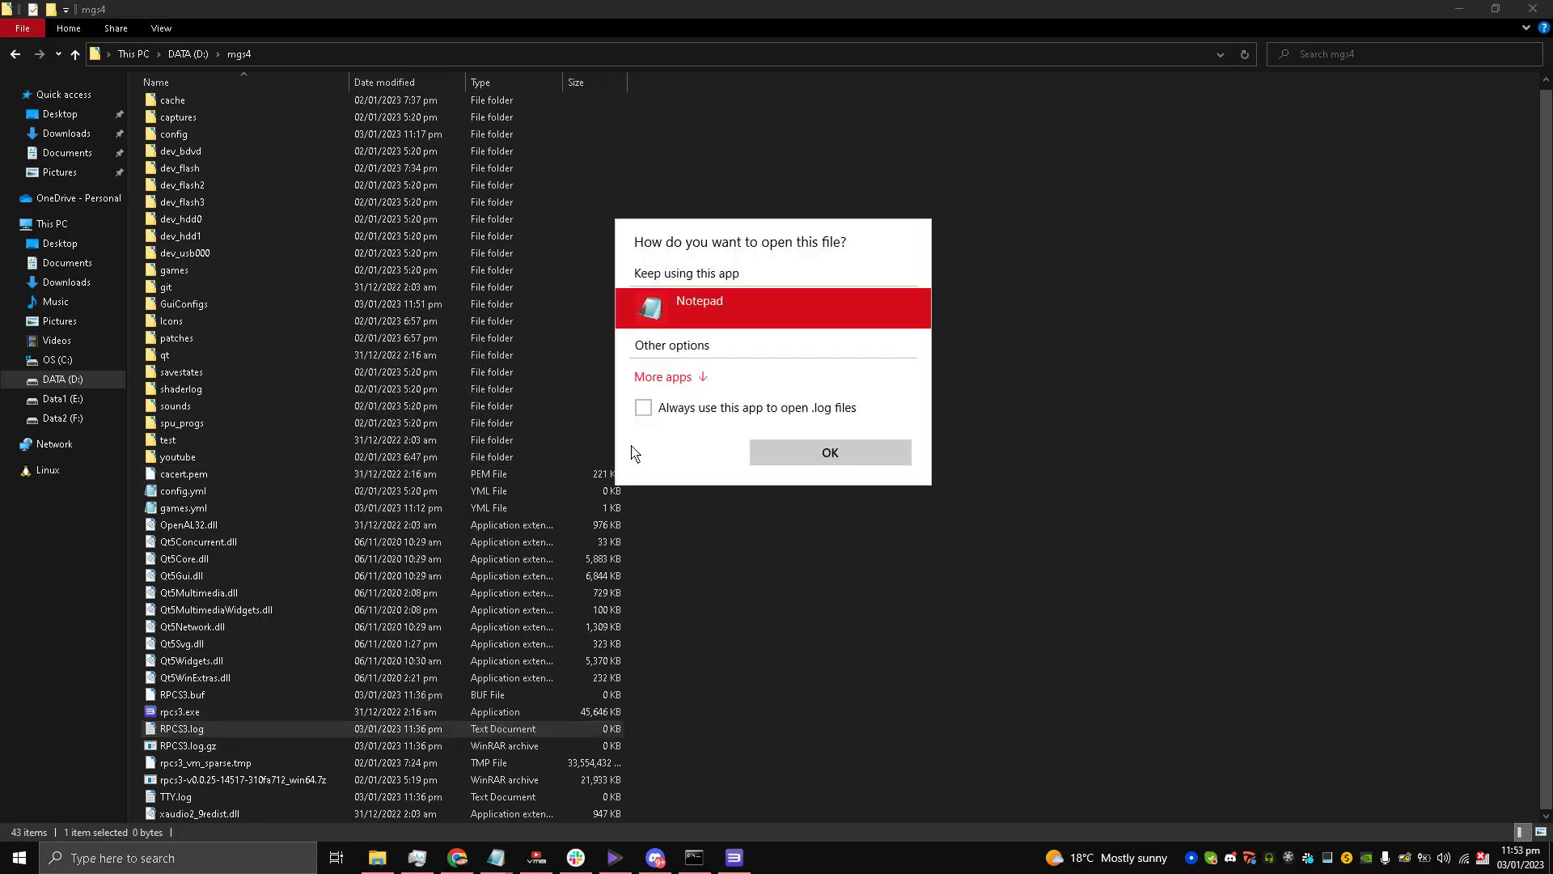
left_click(800, 458)
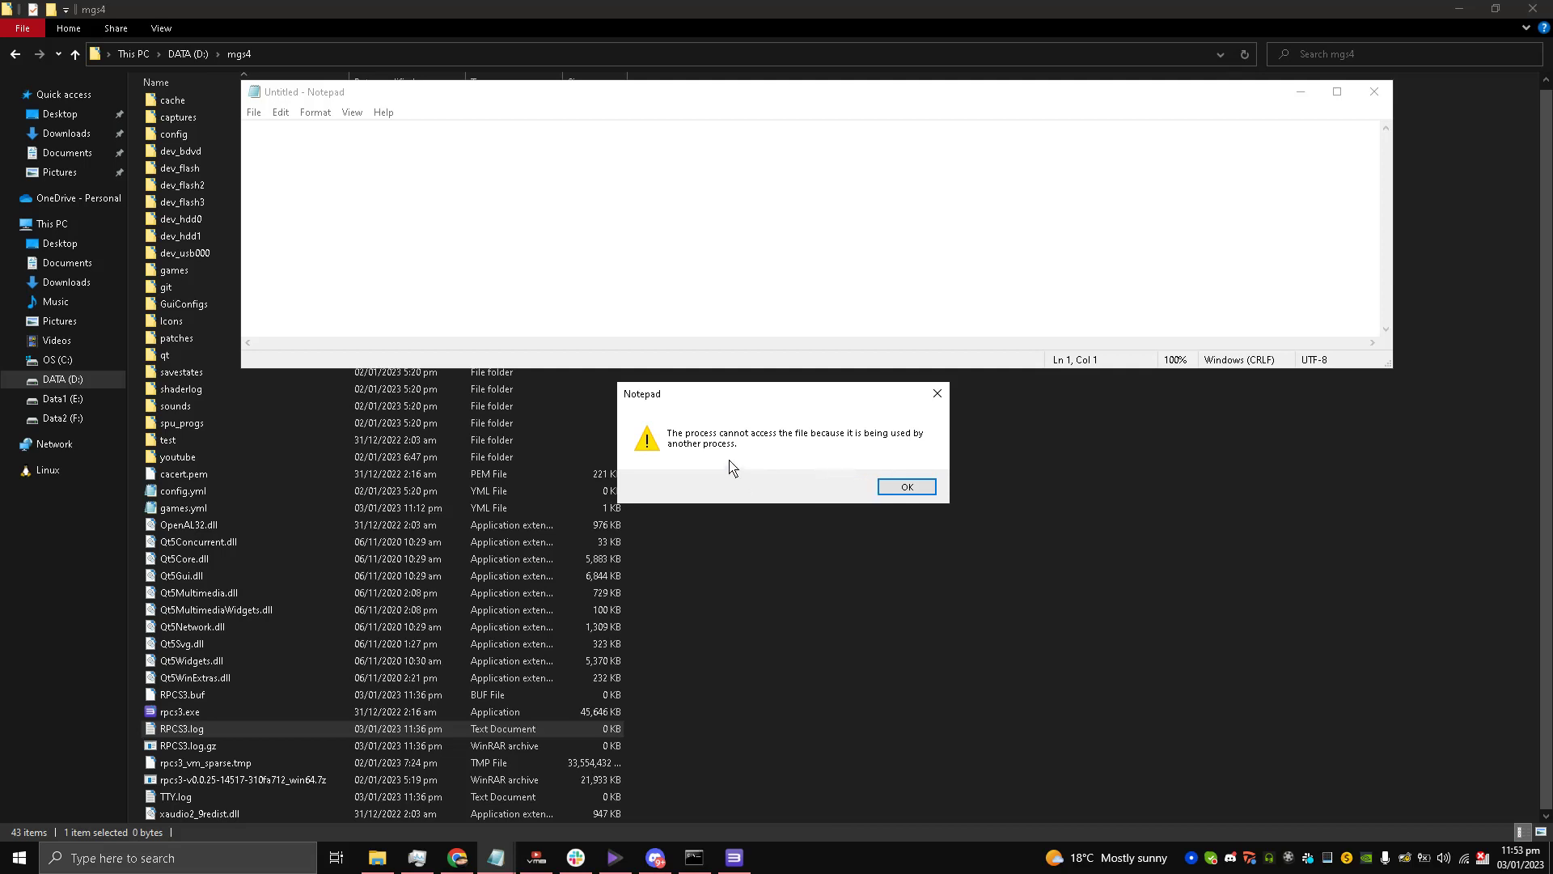
left_click(898, 486)
left_click(1374, 93)
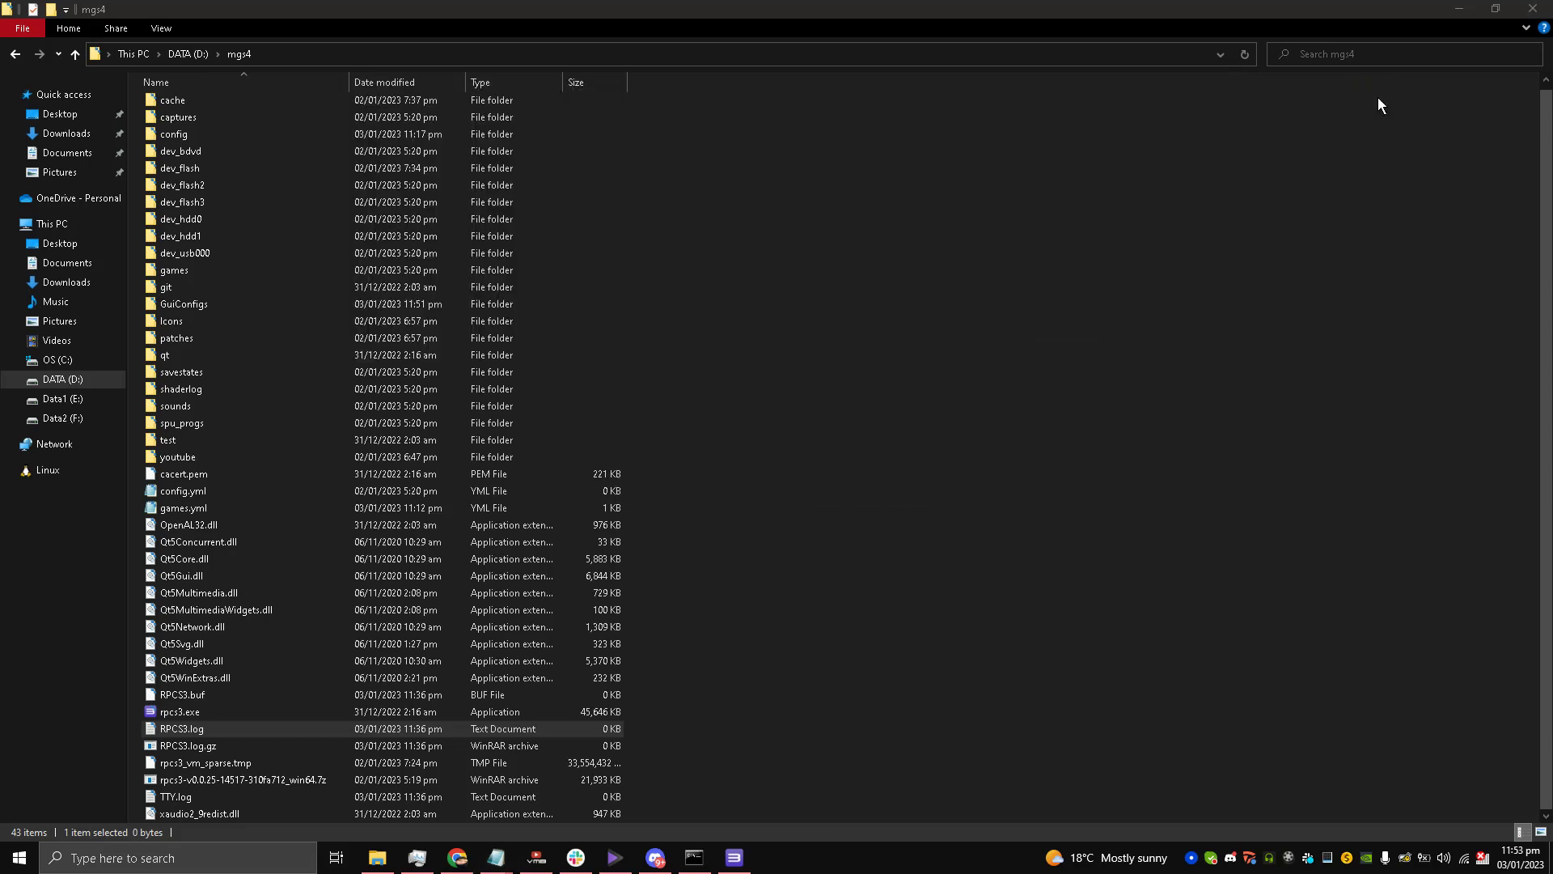
Close RPCS3 and open RPCS3.log from the mgs4 folder in Notepad
left_click(735, 857)
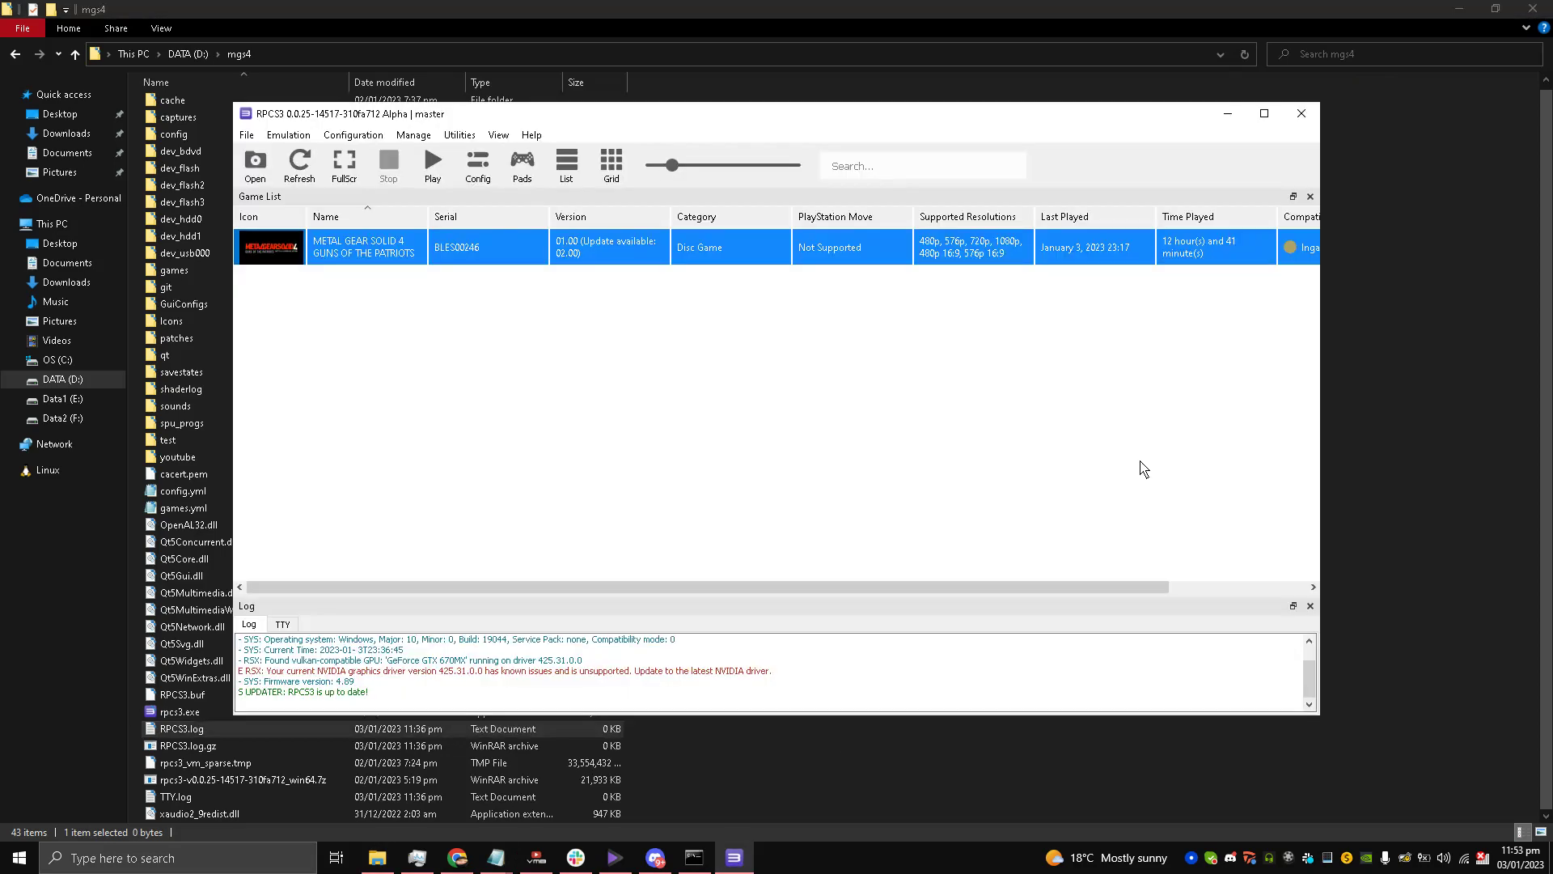
left_click(1300, 114)
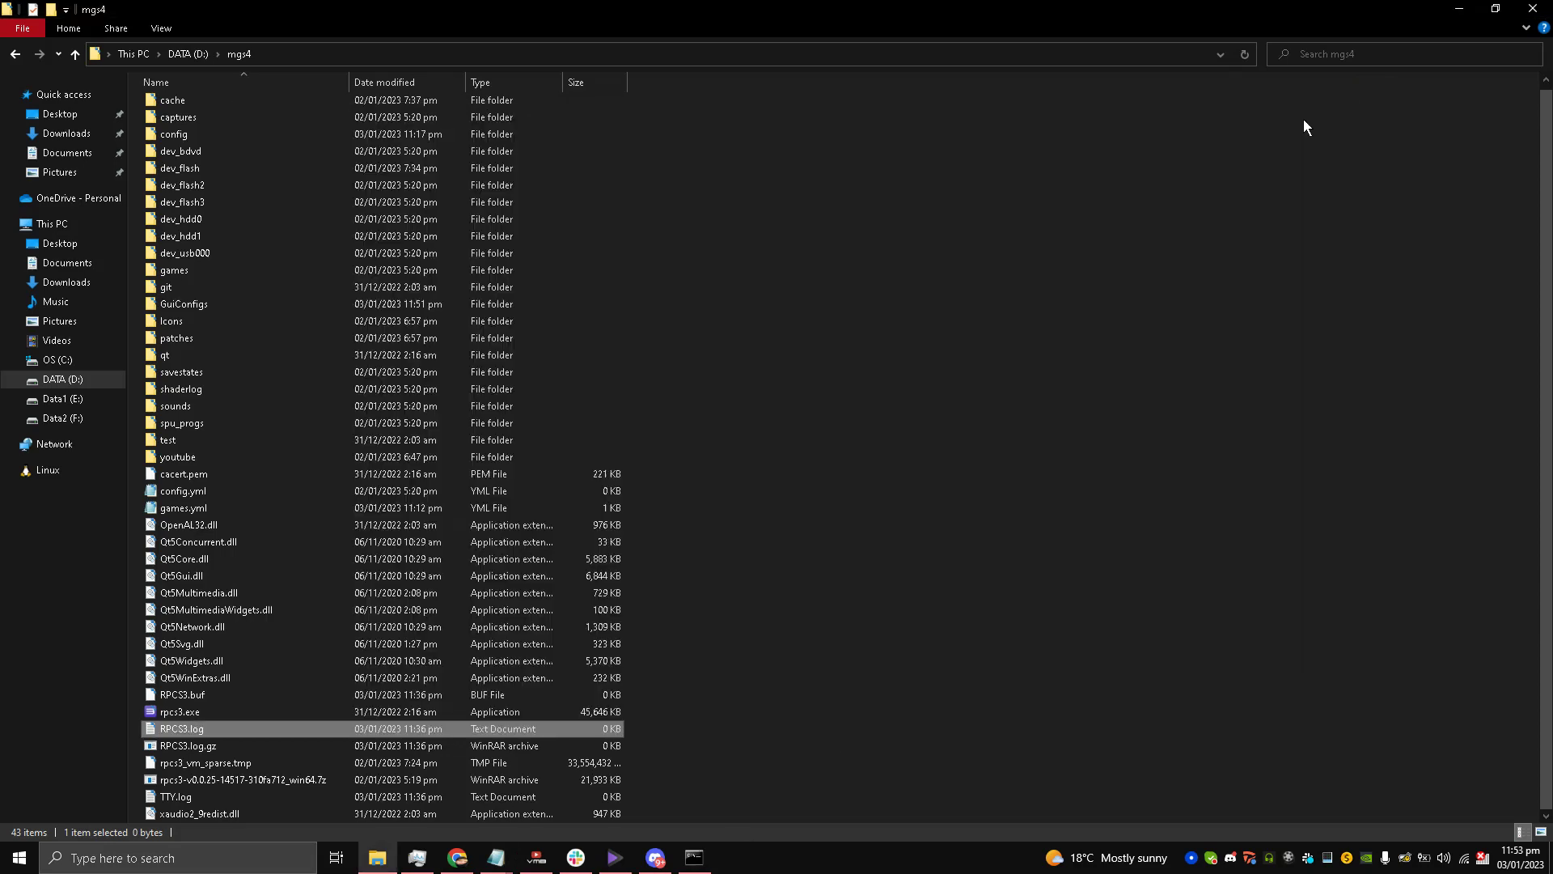
right_click(194, 742)
left_click(350, 355)
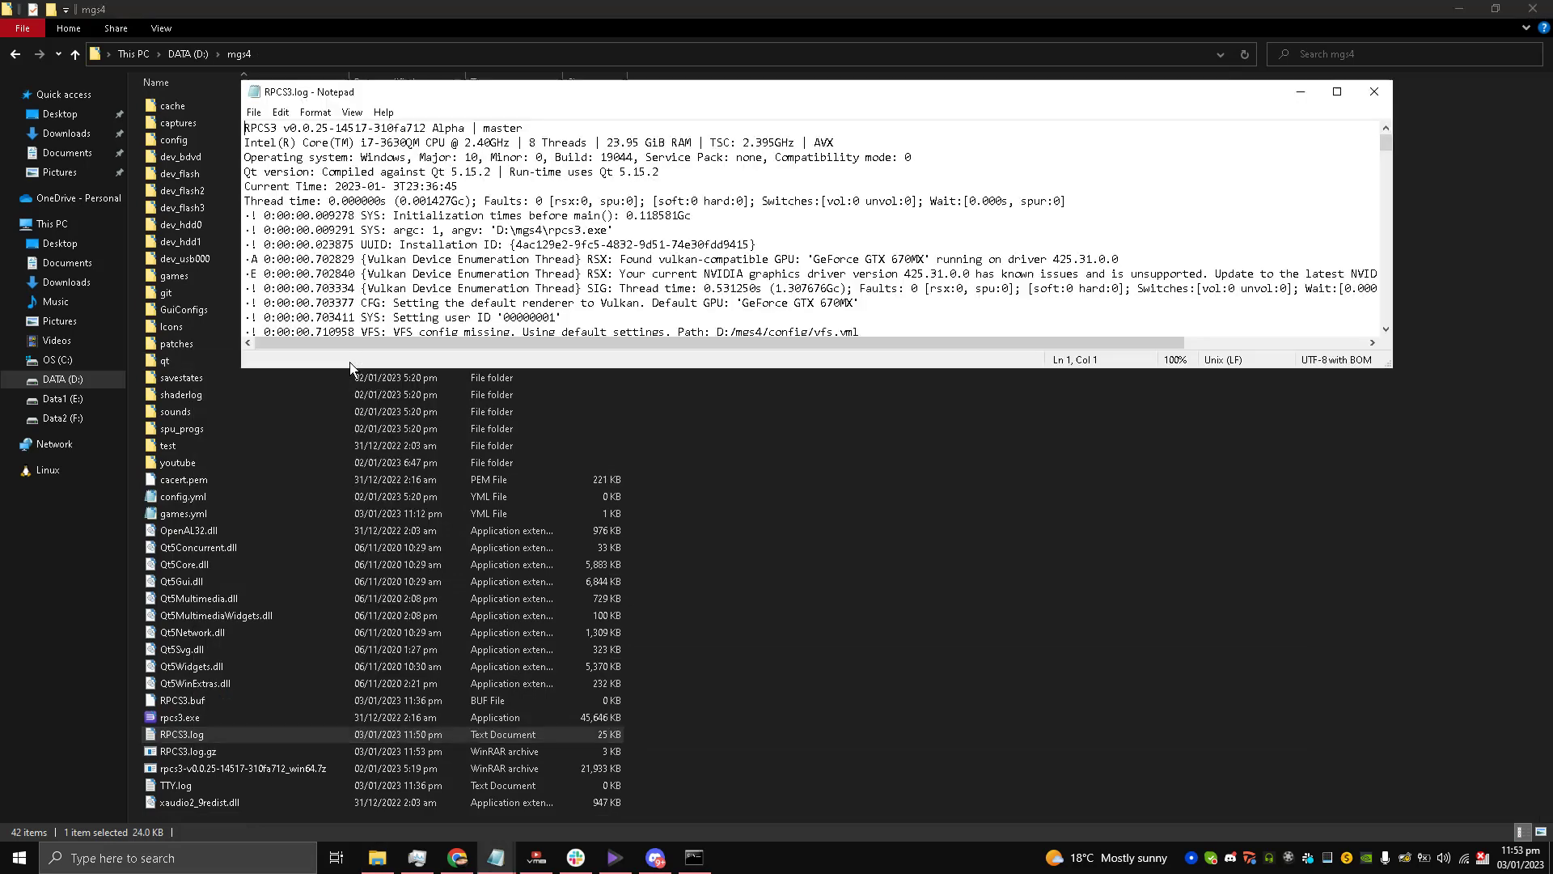
Zoom the RPCS3.log text in Notepad to 130%
scroll(423, 239, "down", 2)
scroll(441, 233, "up", 2)
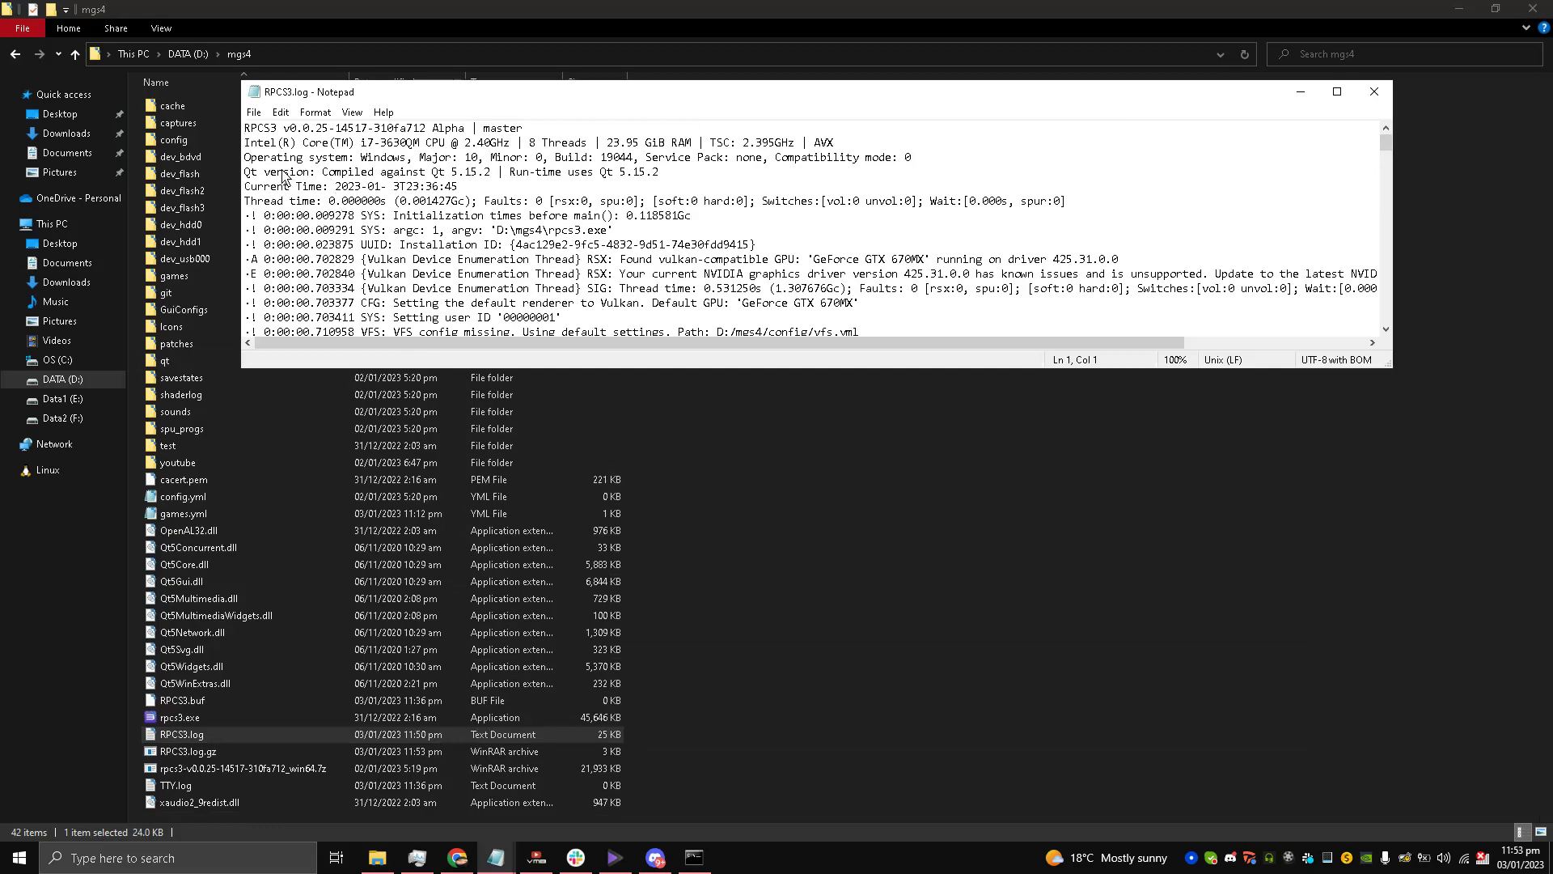
left_click(351, 112)
mouse_move(429, 136)
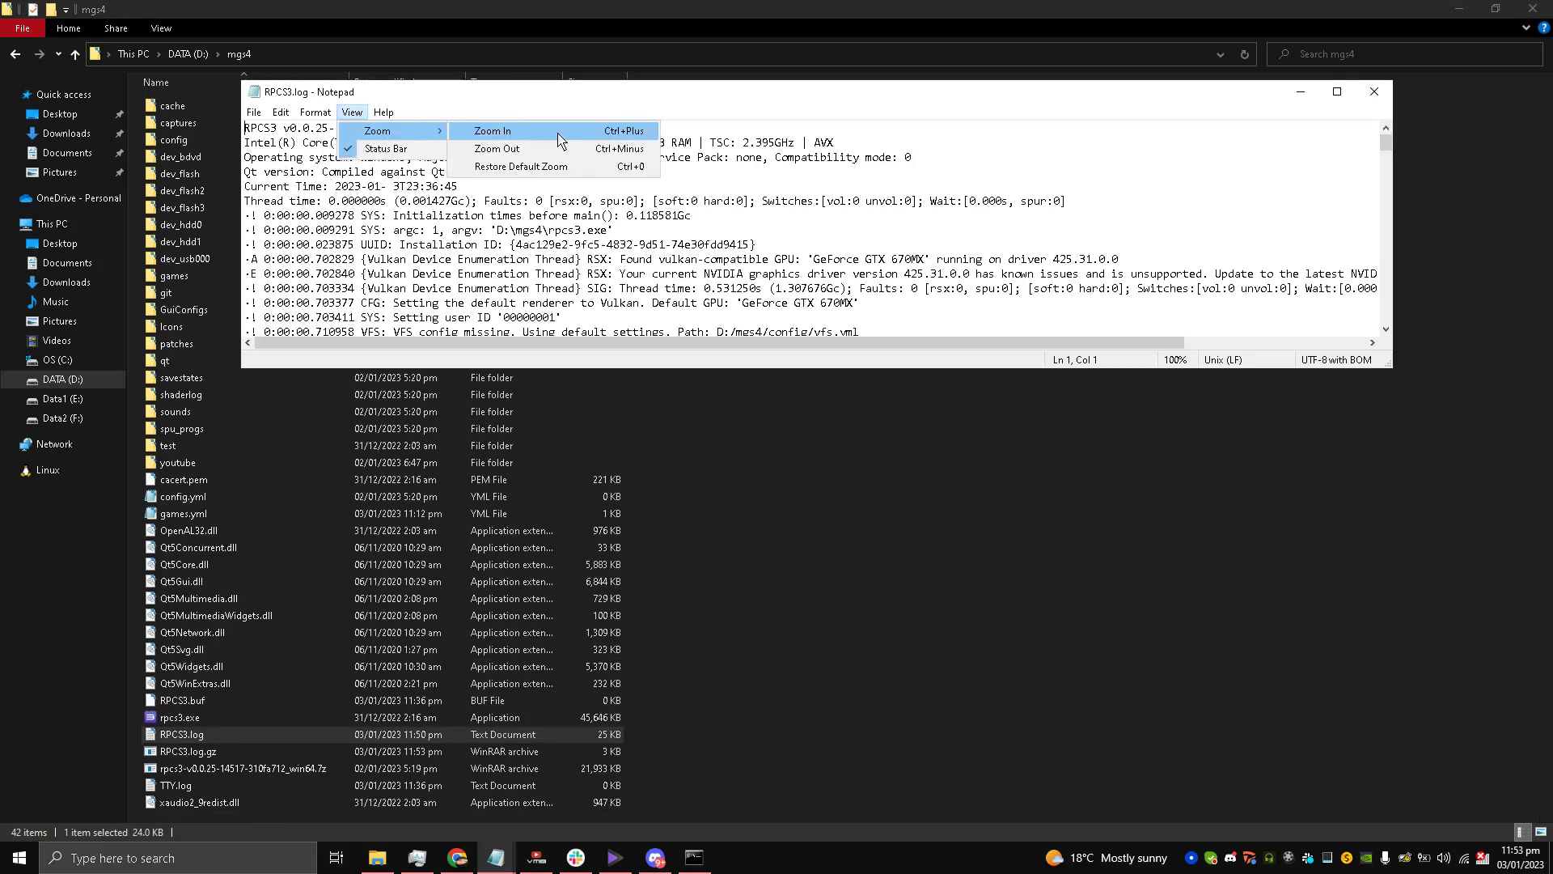
left_click(493, 130)
left_click(351, 112)
mouse_move(368, 131)
left_click(492, 130)
left_click(352, 112)
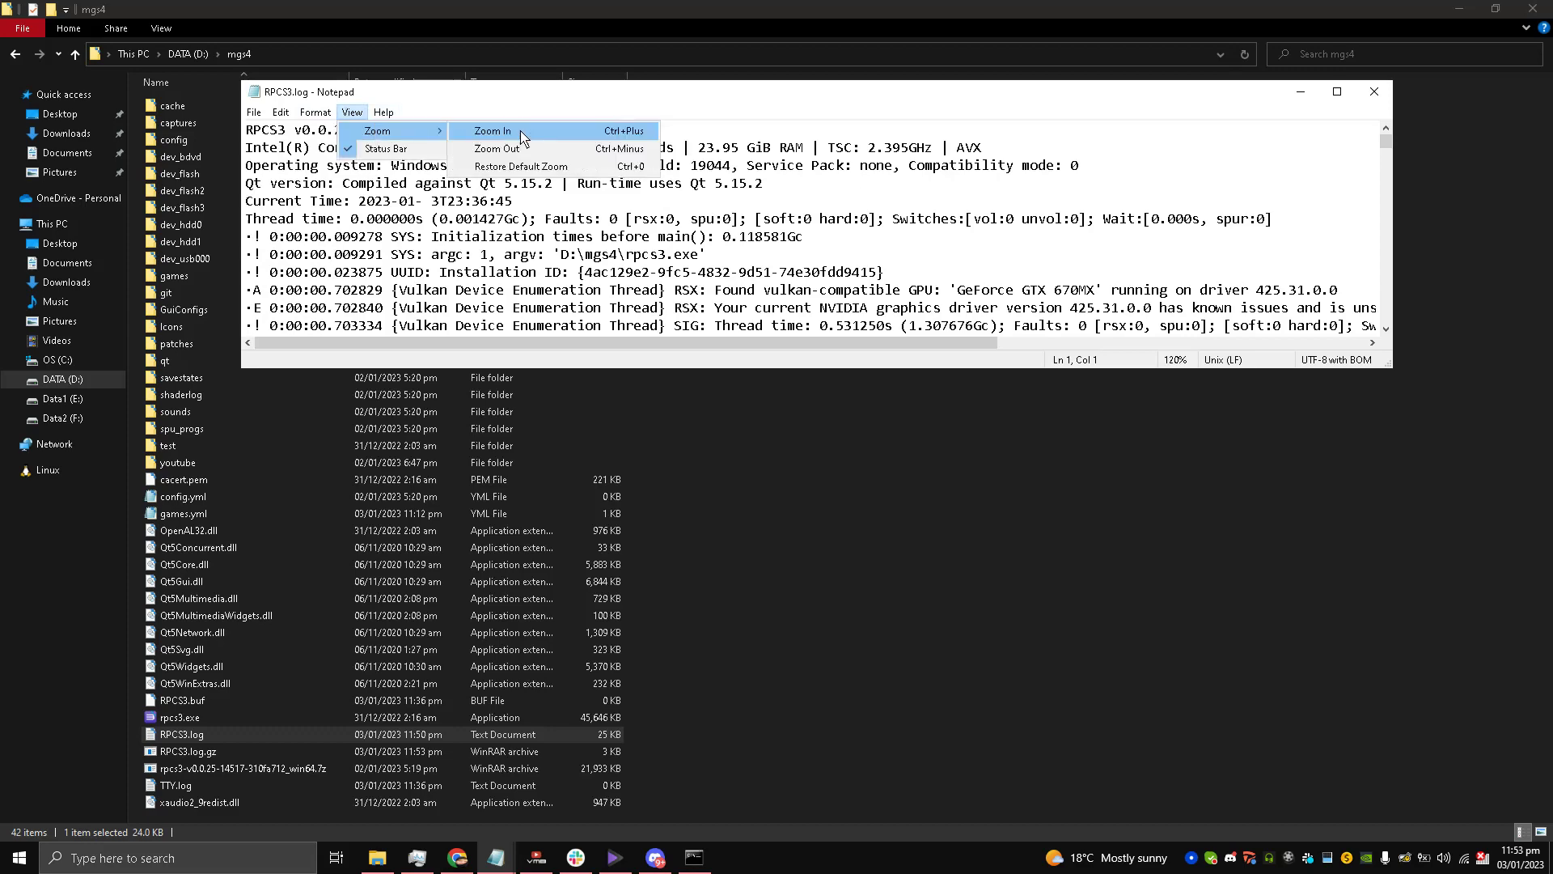
left_click(493, 130)
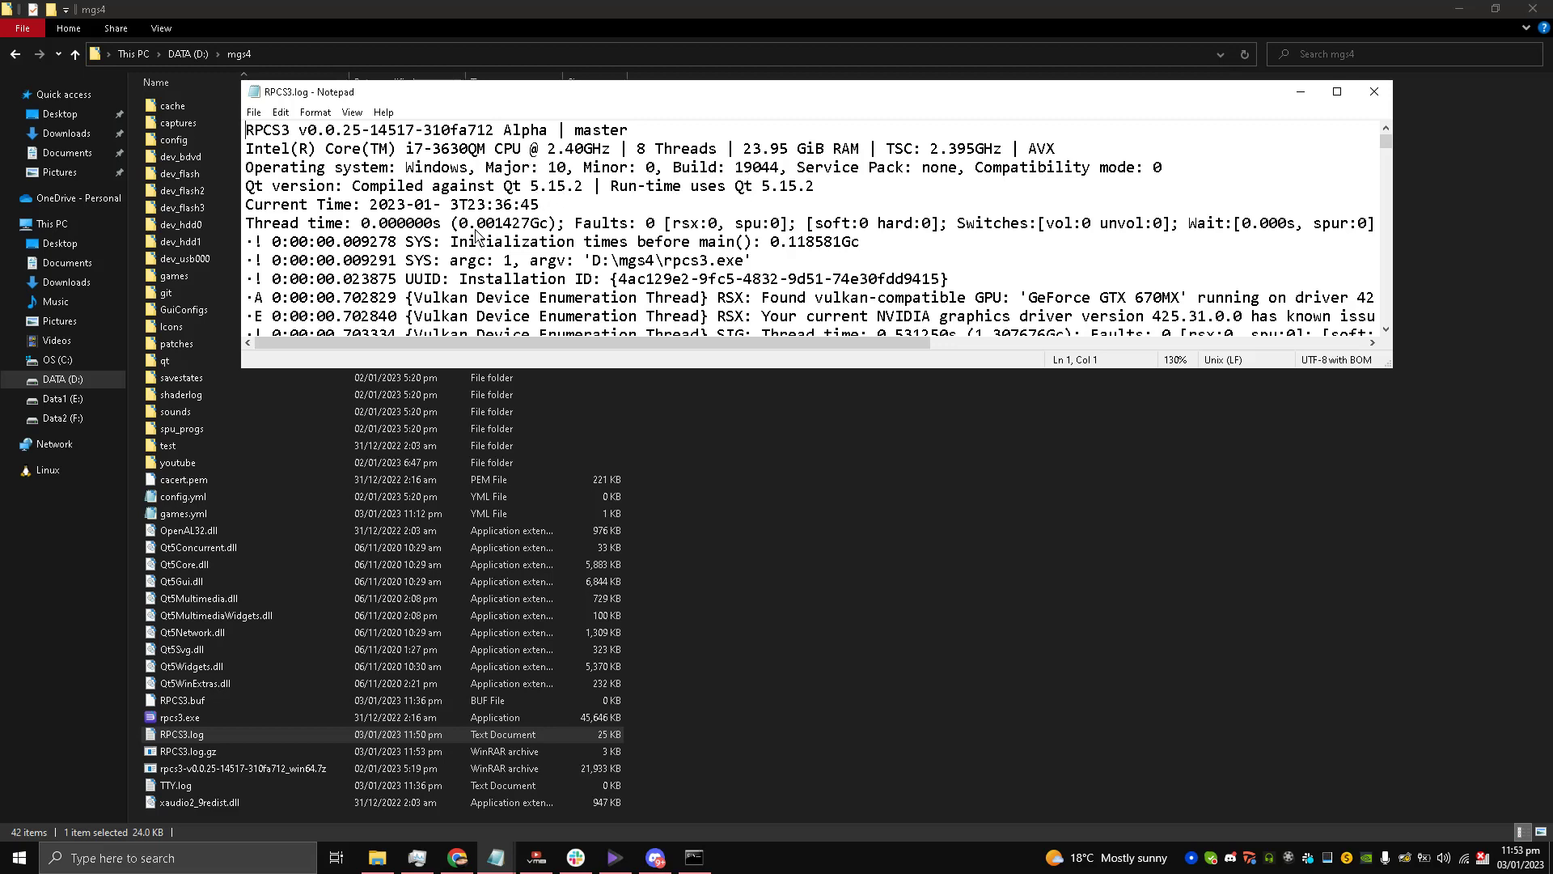
Examine the RPCS3.log entries for the firmware version, configuration and patch loading, and close Notepad
scroll(412, 233, "down", 4)
scroll(411, 233, "up", 3)
scroll(414, 226, "down", 10)
scroll(415, 217, "down", 6)
scroll(416, 216, "up", 9)
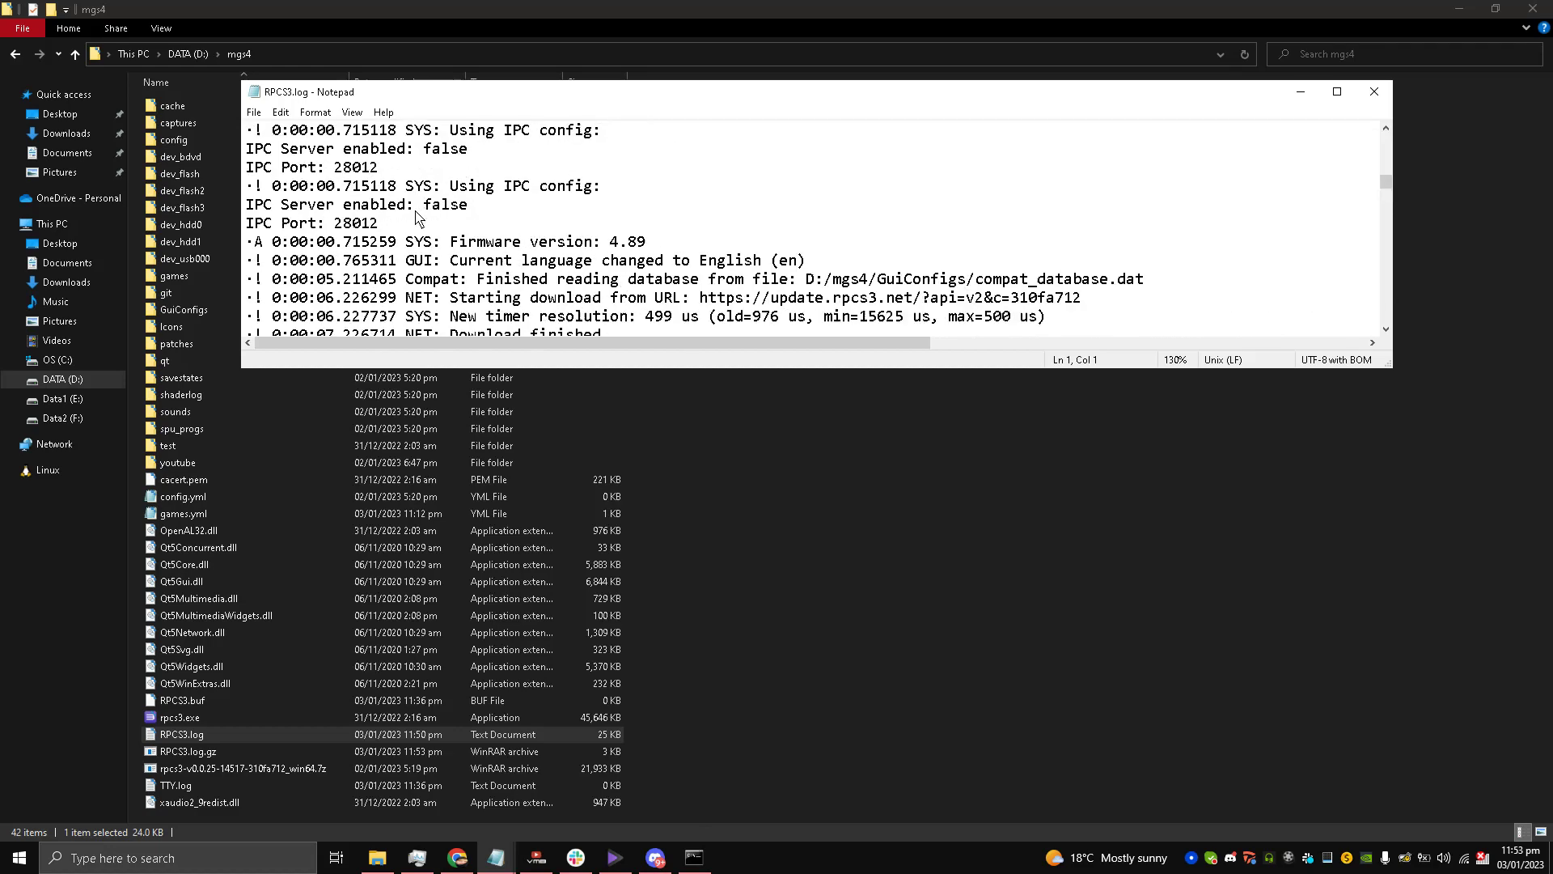
scroll(417, 216, "down", 6)
scroll(417, 217, "down", 5)
scroll(437, 251, "up", 9)
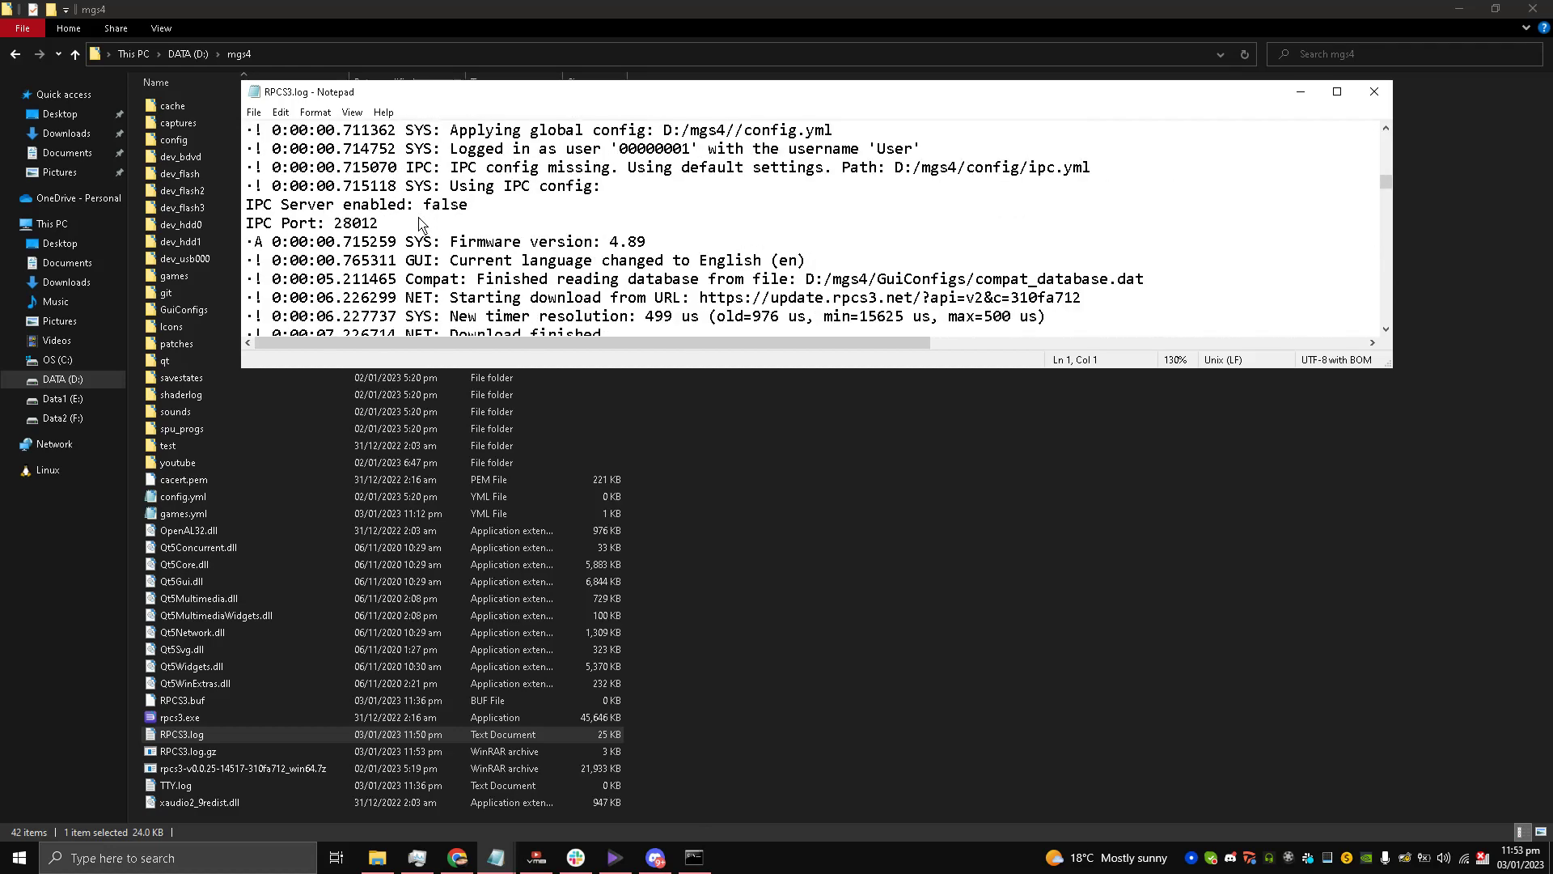
scroll(444, 257, "down", 12)
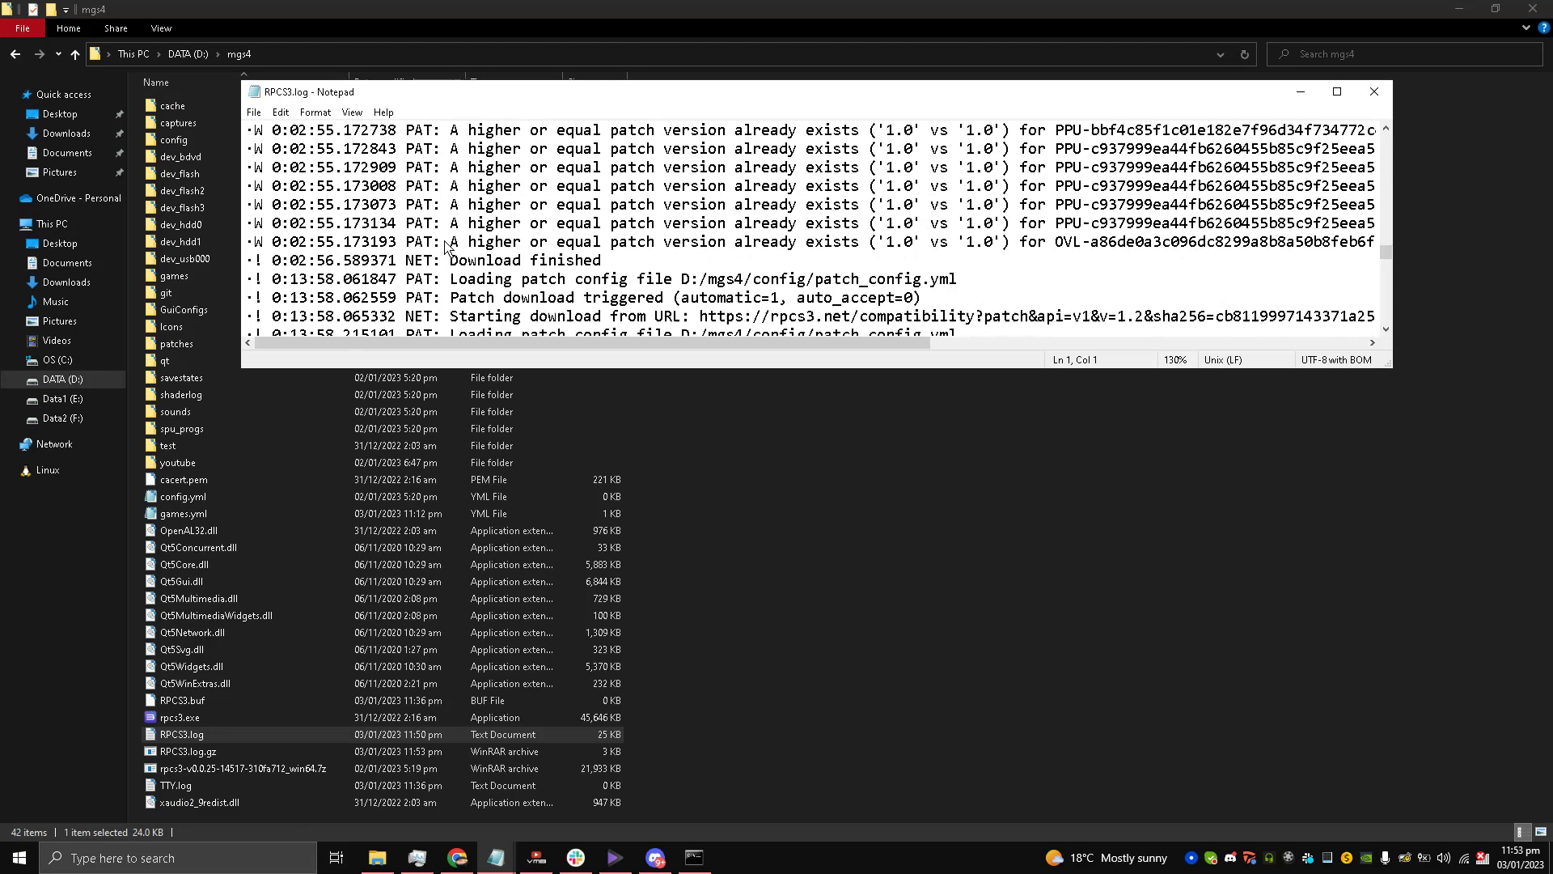
scroll(444, 247, "down", 2)
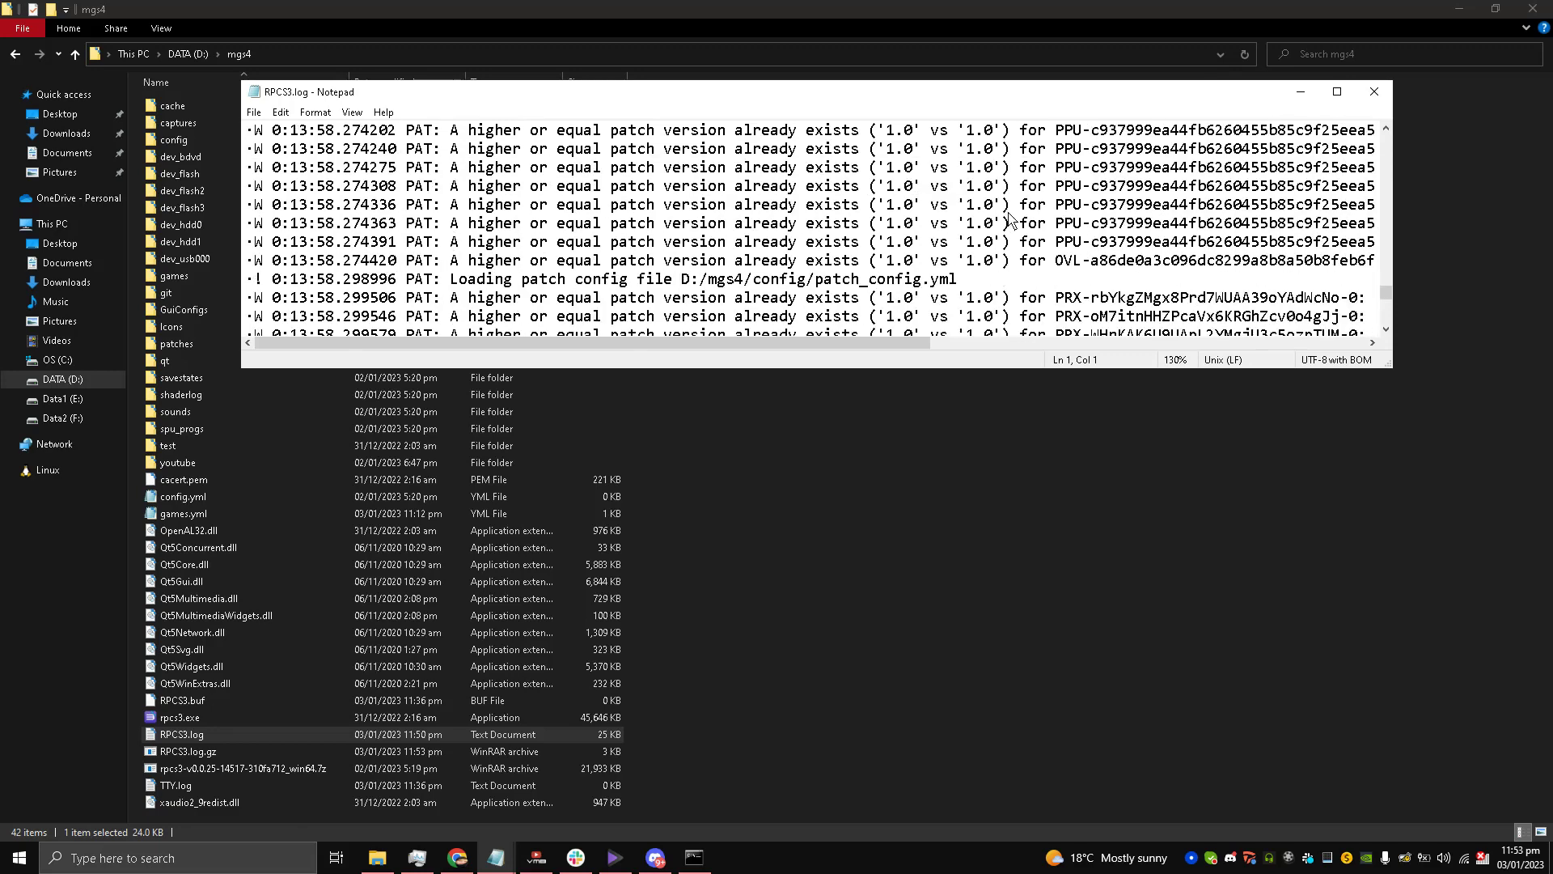
left_click(1376, 91)
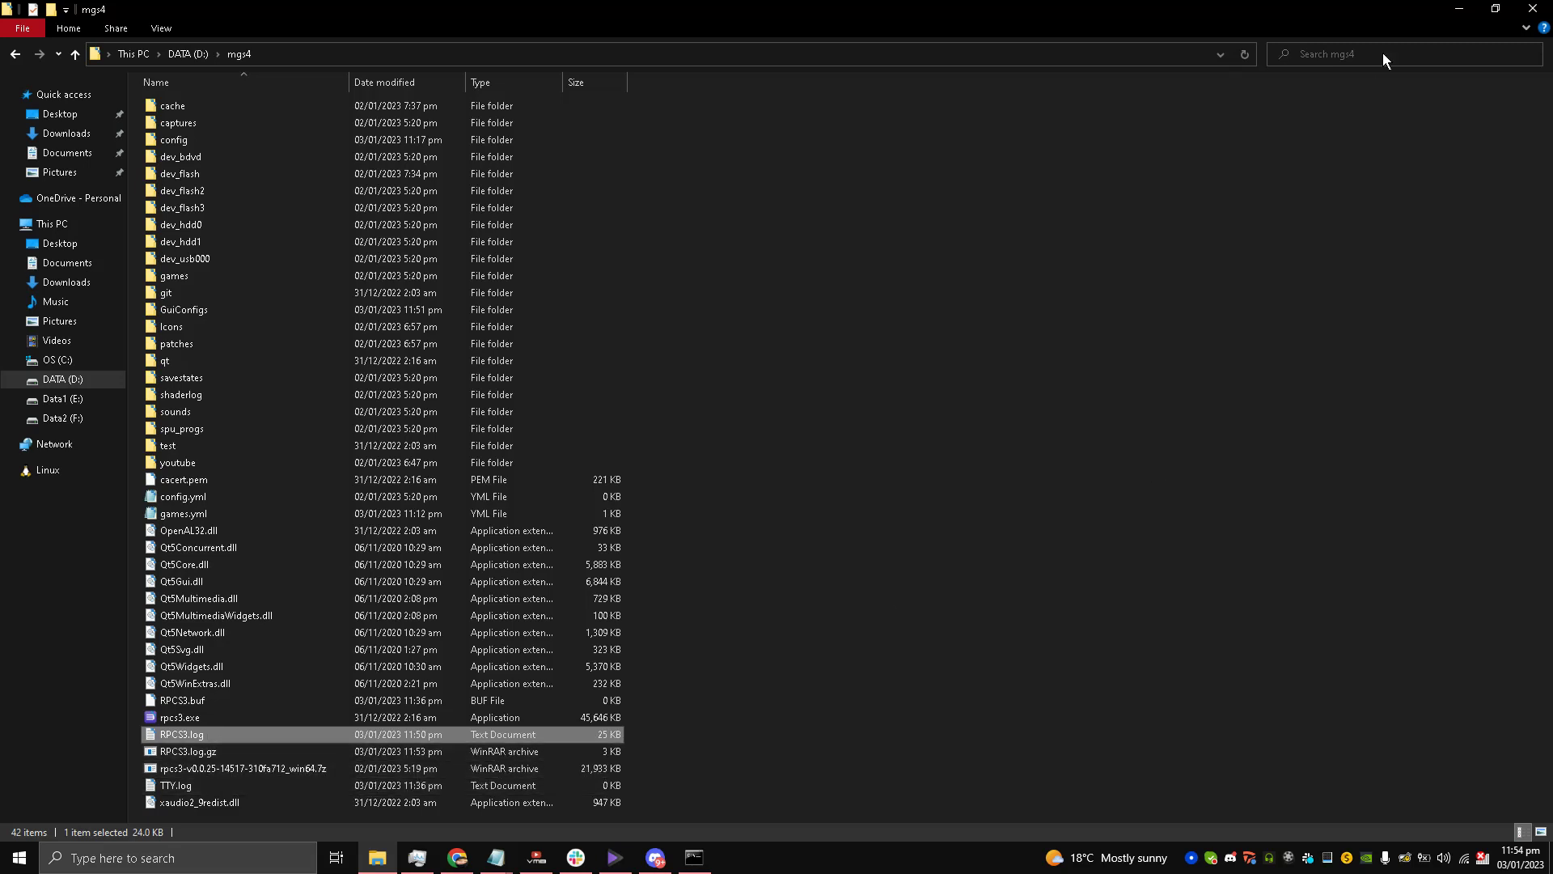
Show the discord.gg/rpcs3 address in the browser, then review the RPCS3 server's help channel in Discord and minimize it
left_click(1459, 8)
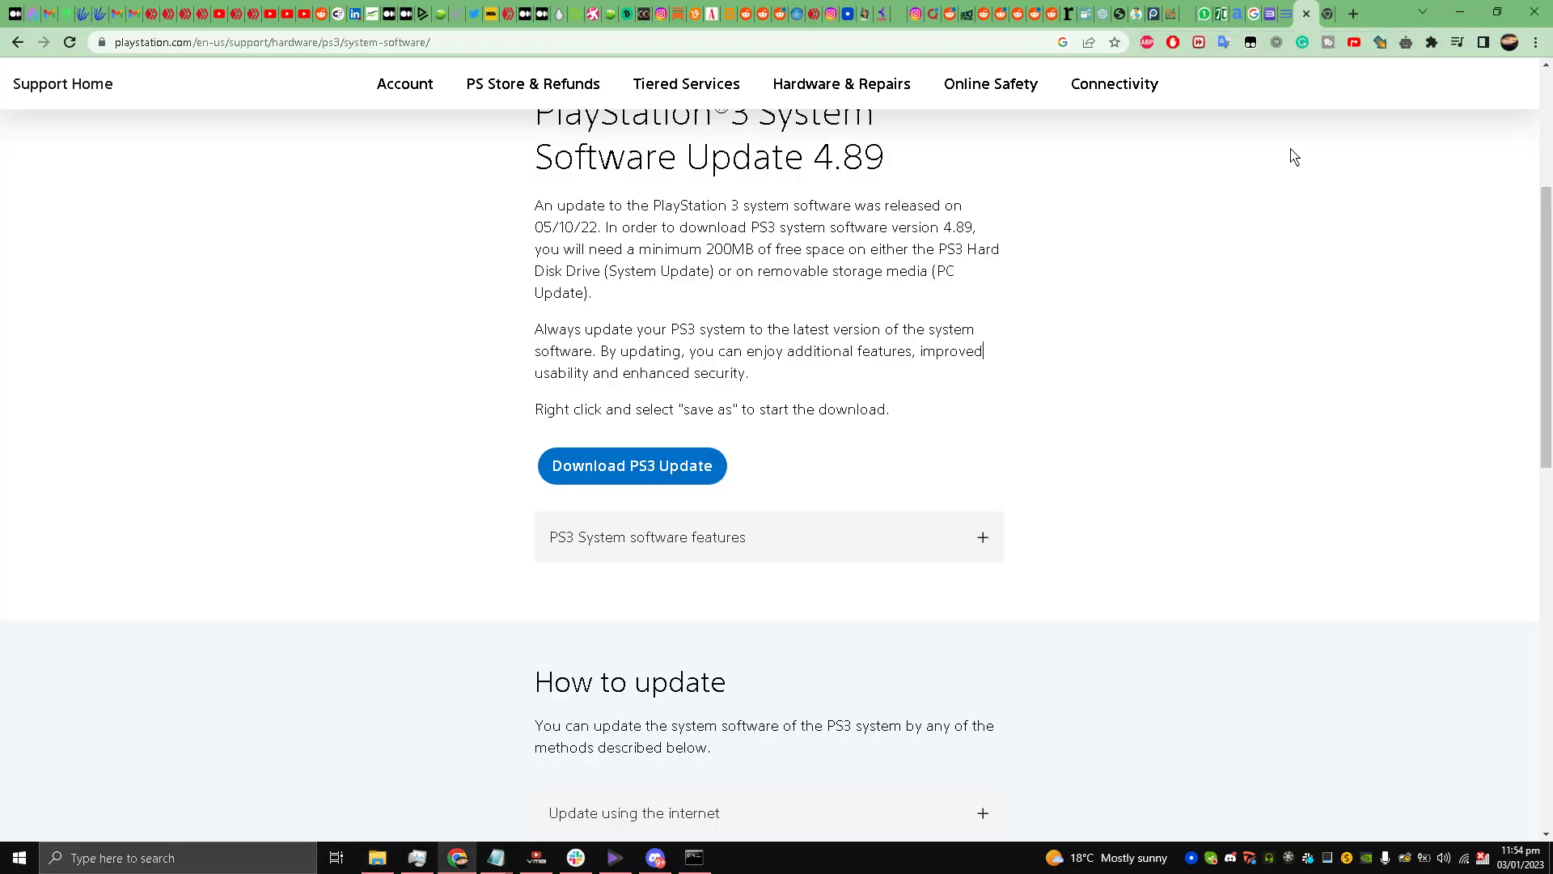
left_click(1331, 10)
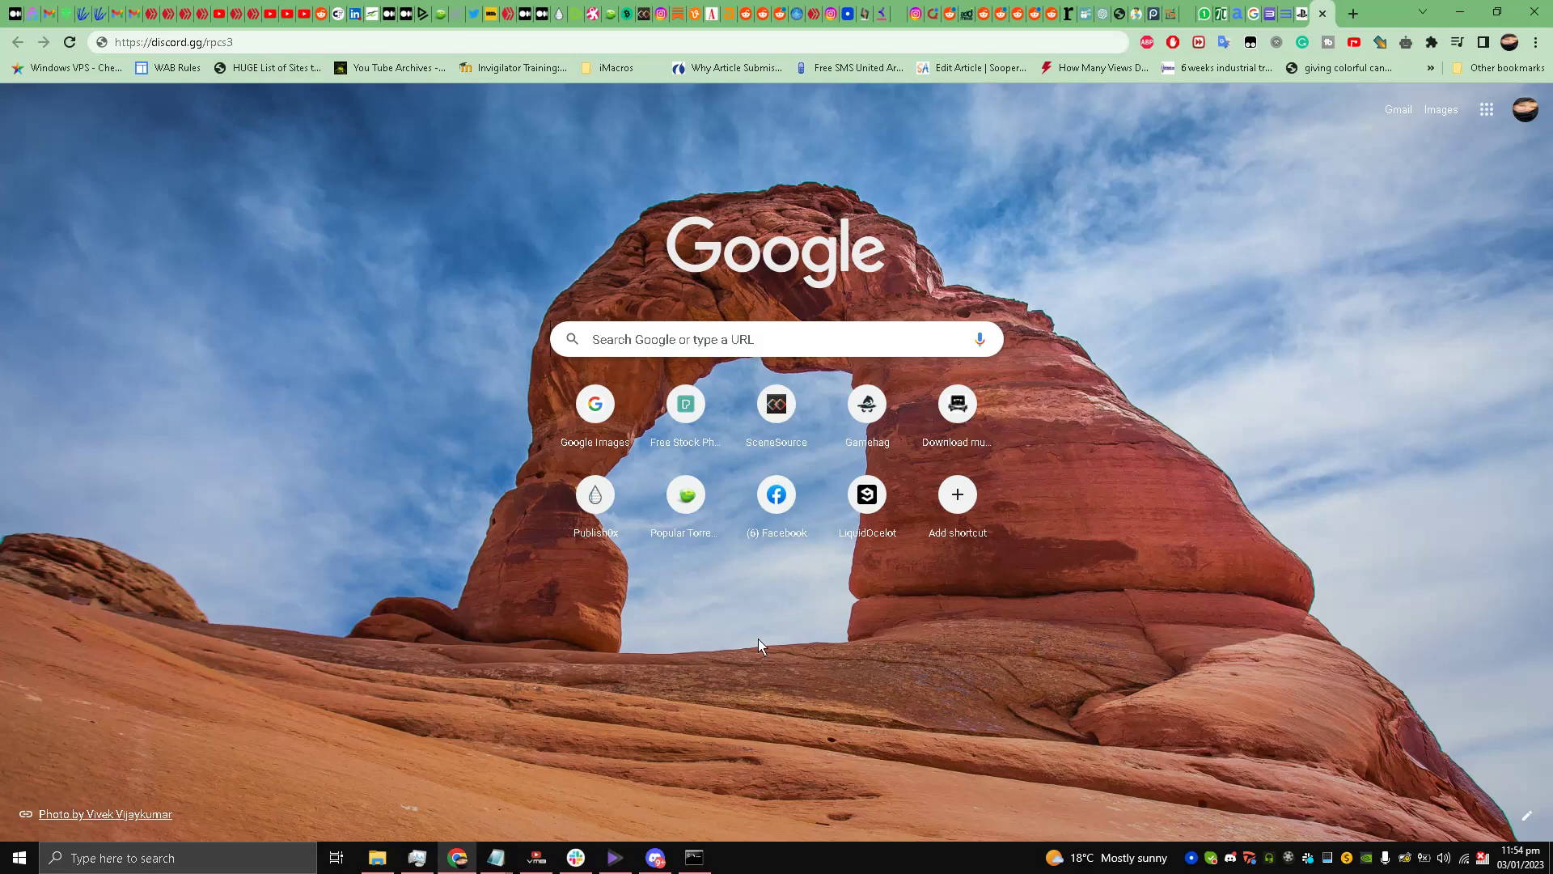
left_click(655, 857)
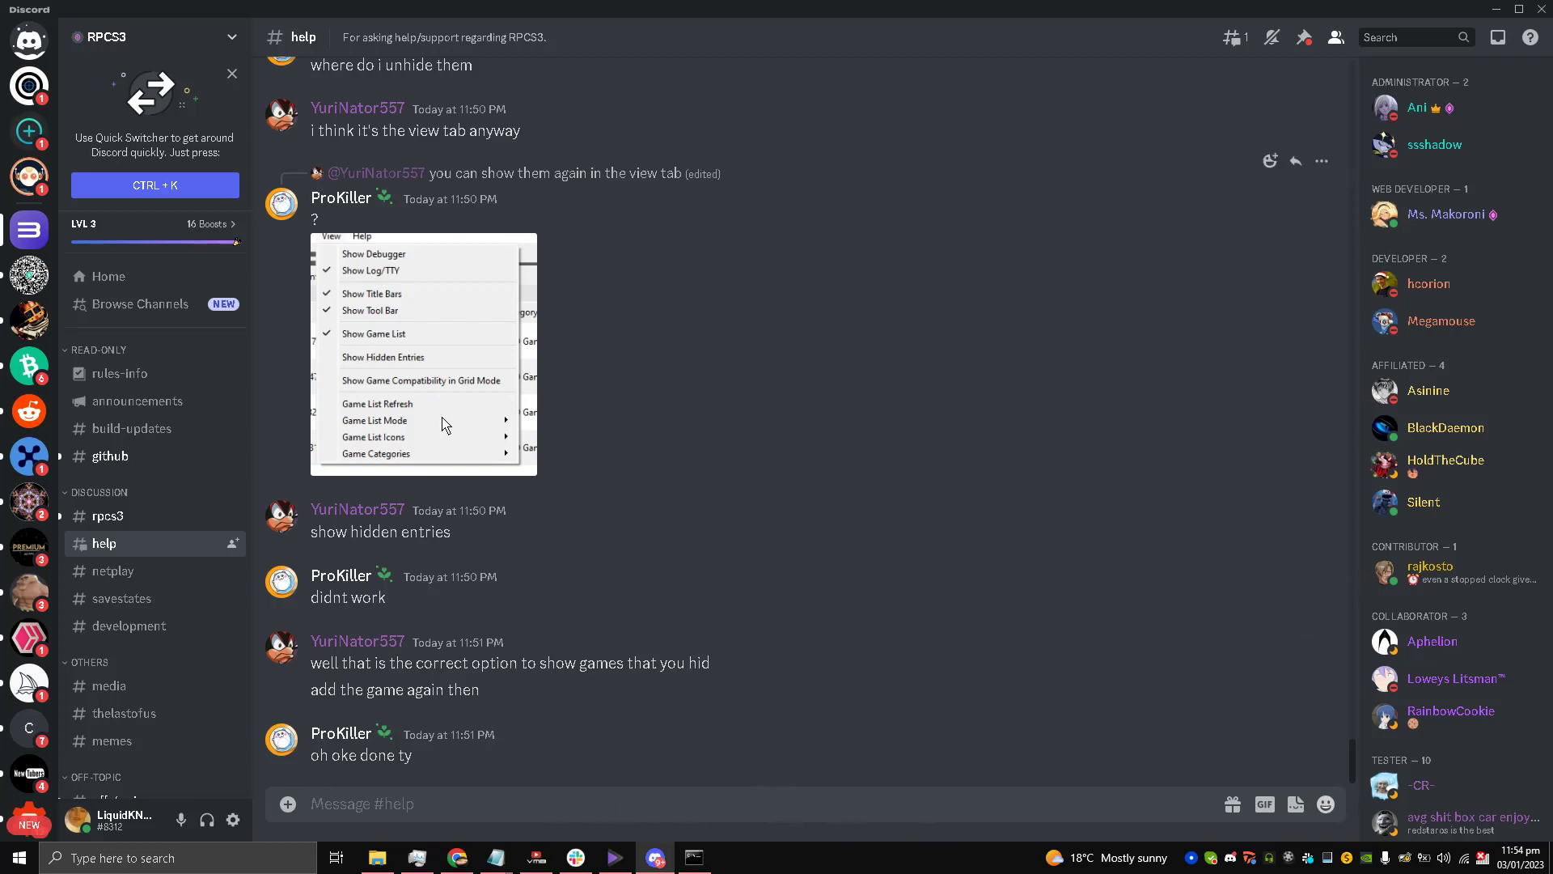
scroll(434, 427, "up", 2)
scroll(434, 426, "down", 3)
scroll(501, 437, "up", 2)
scroll(501, 437, "down", 2)
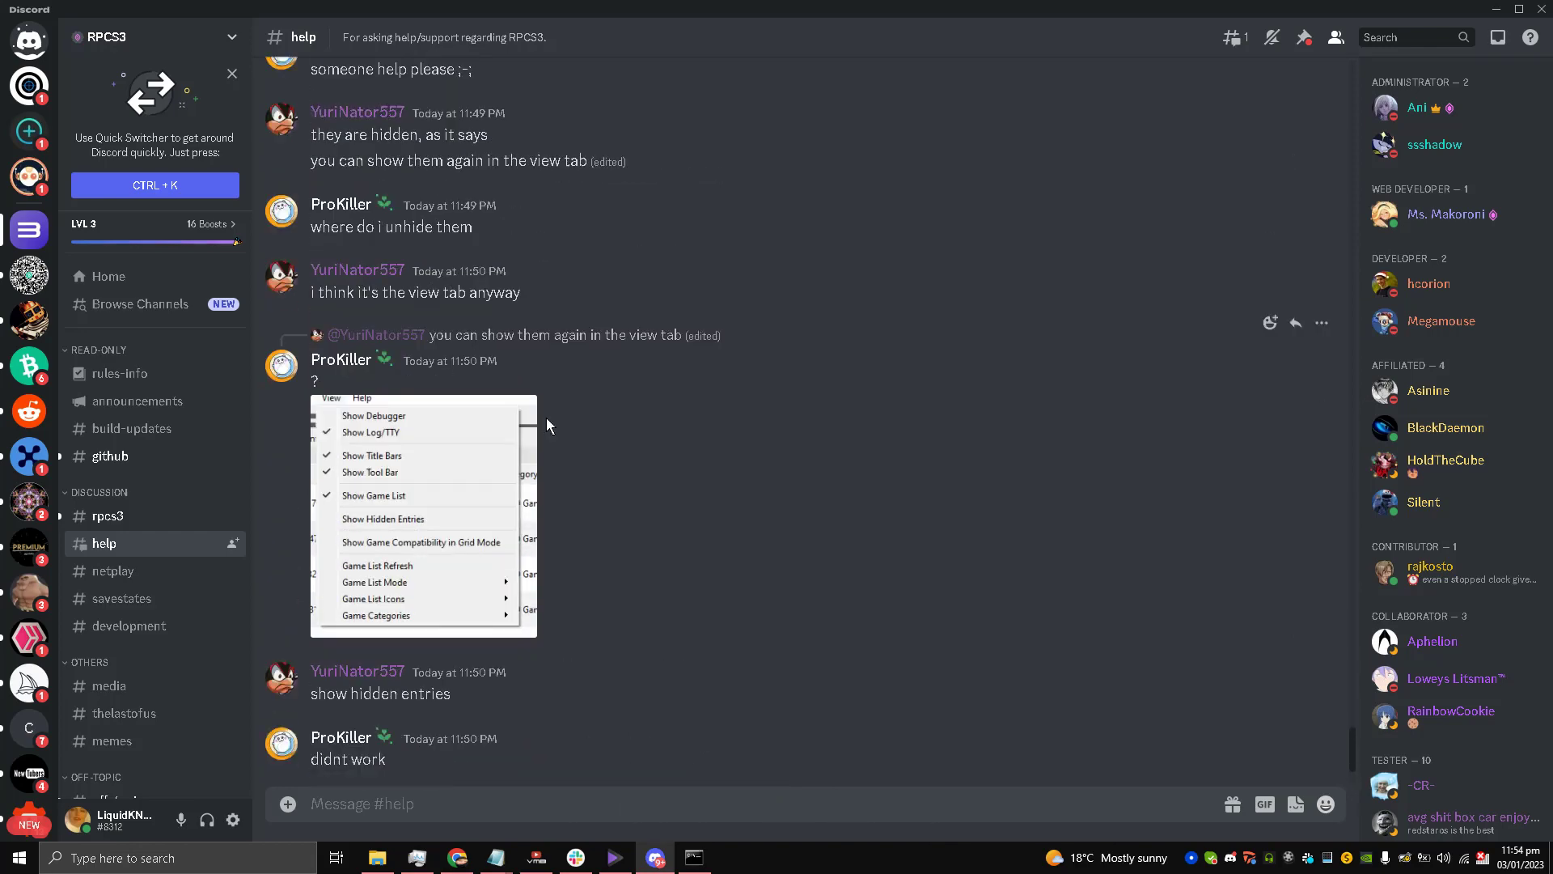
left_click(1495, 9)
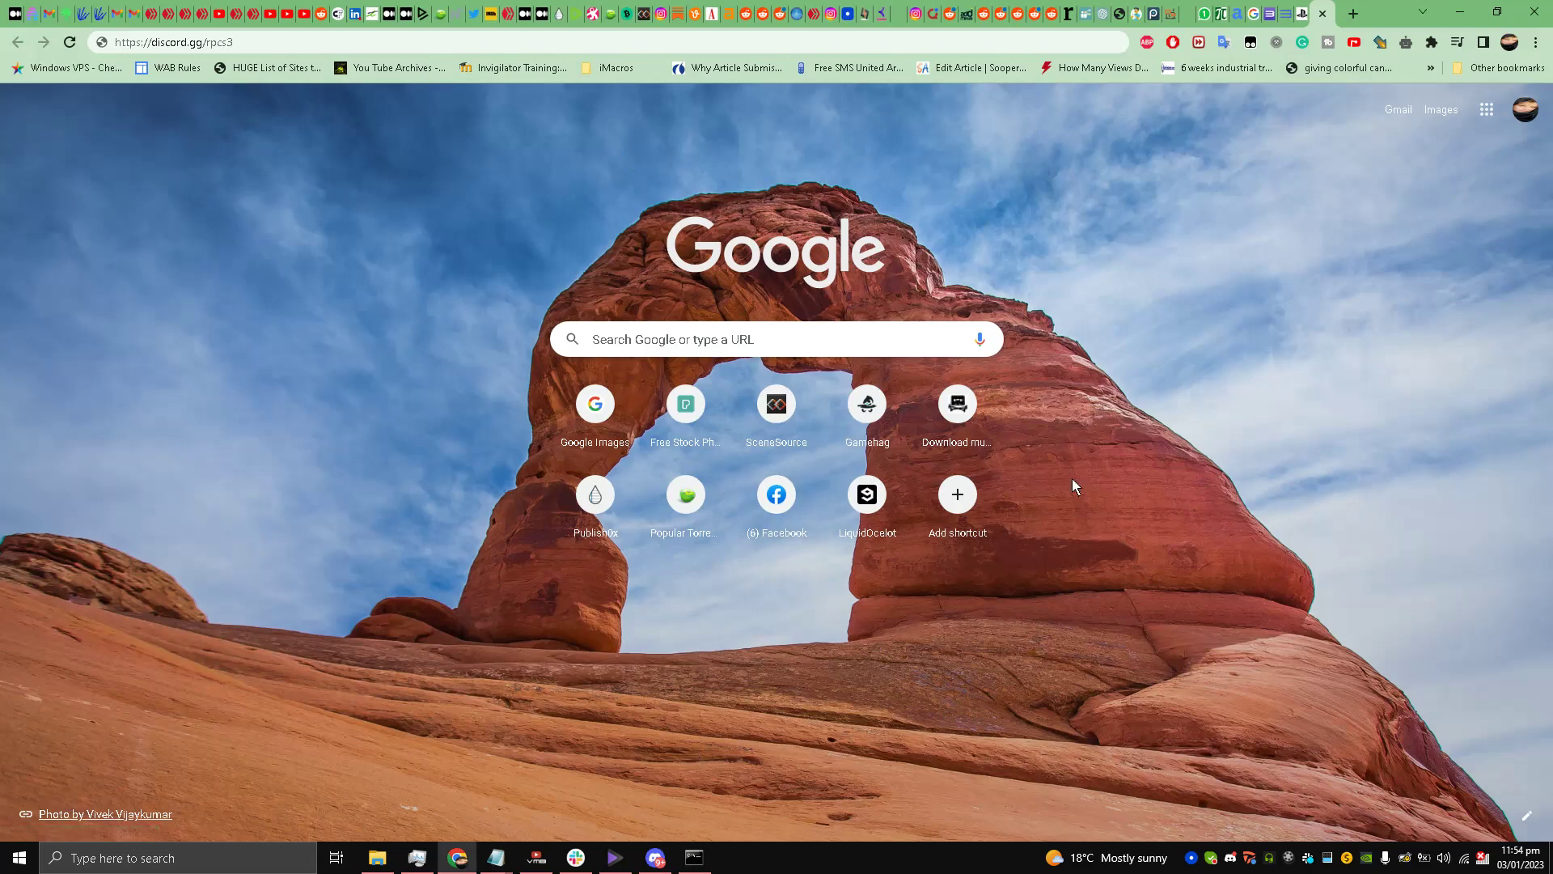
Return to the mgs4 folder in File Explorer and launch rpcs3.exe
left_click(377, 857)
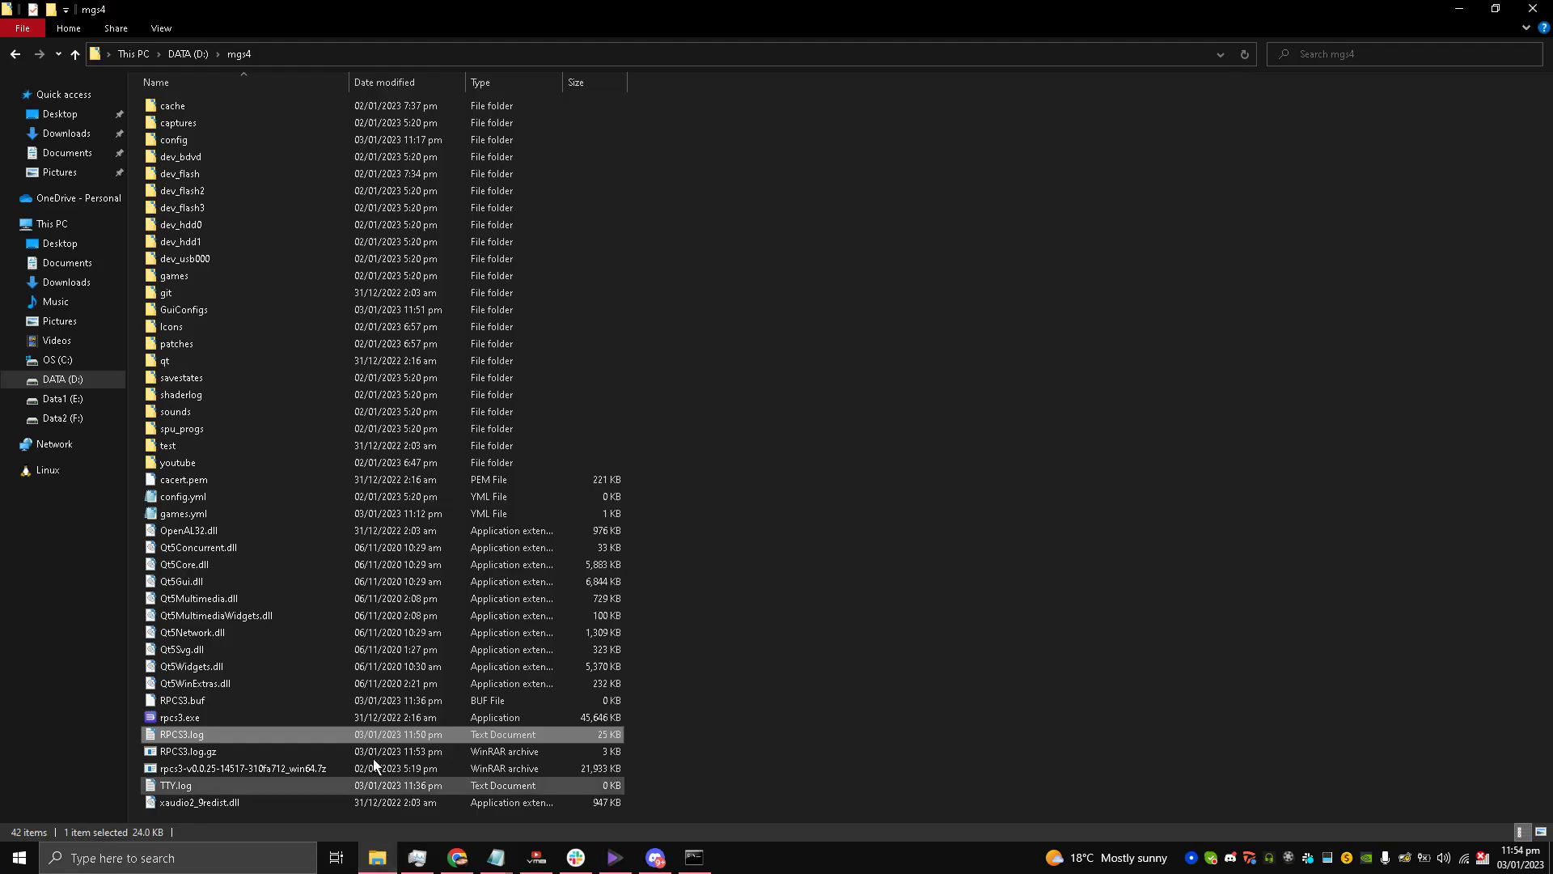
left_click(284, 720)
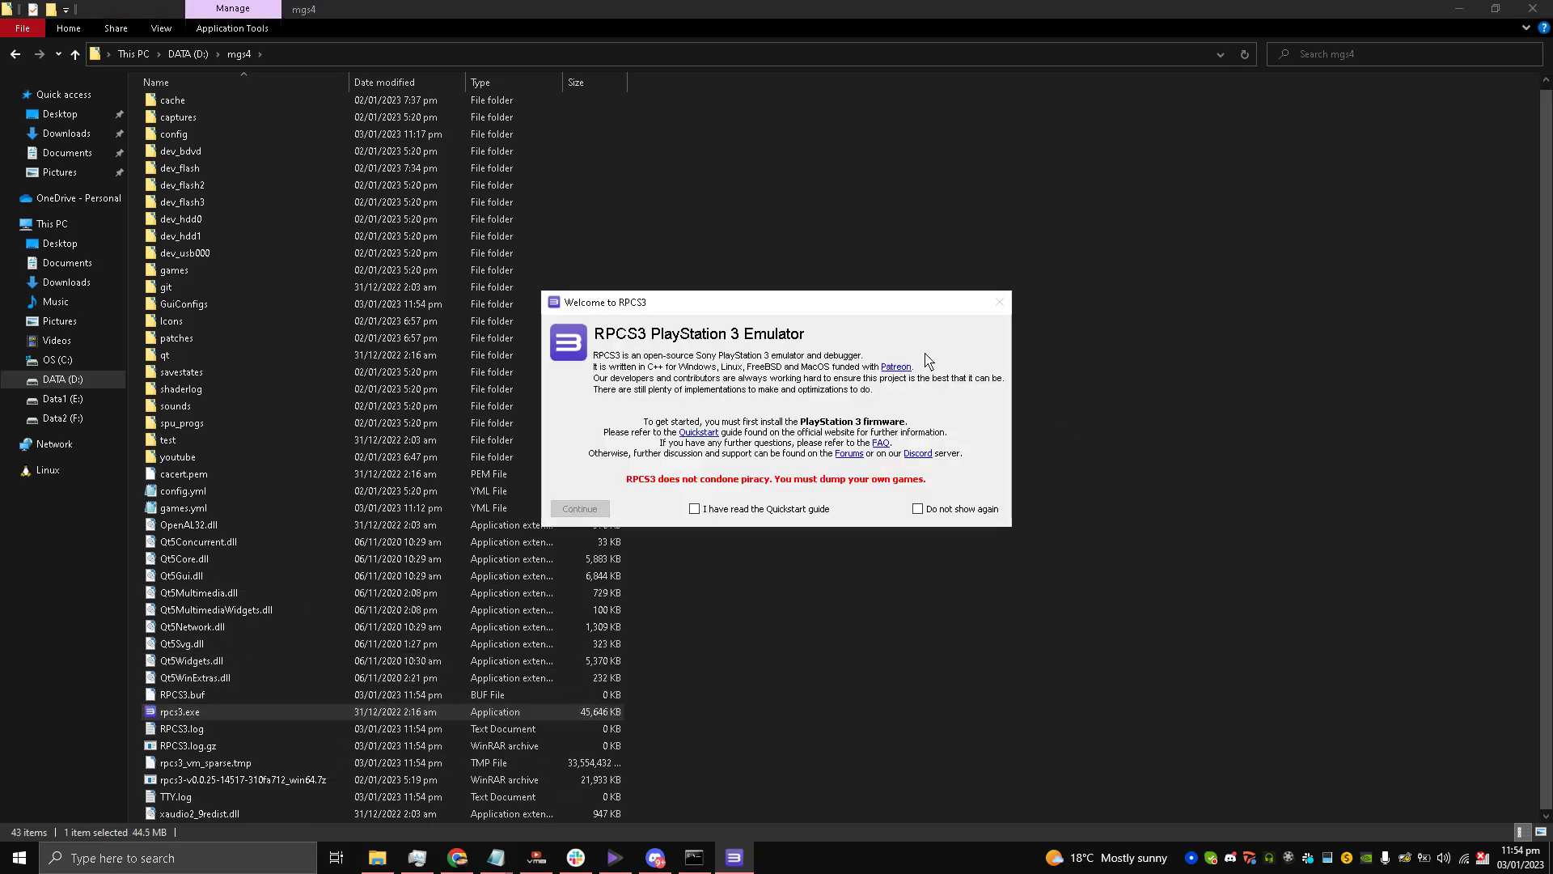
Acknowledge the Quickstart guide as read, continue past the welcome dialog, and start METAL GEAR SOLID 4 GUNS OF THE PATRIOTS from the game list
left_click(752, 511)
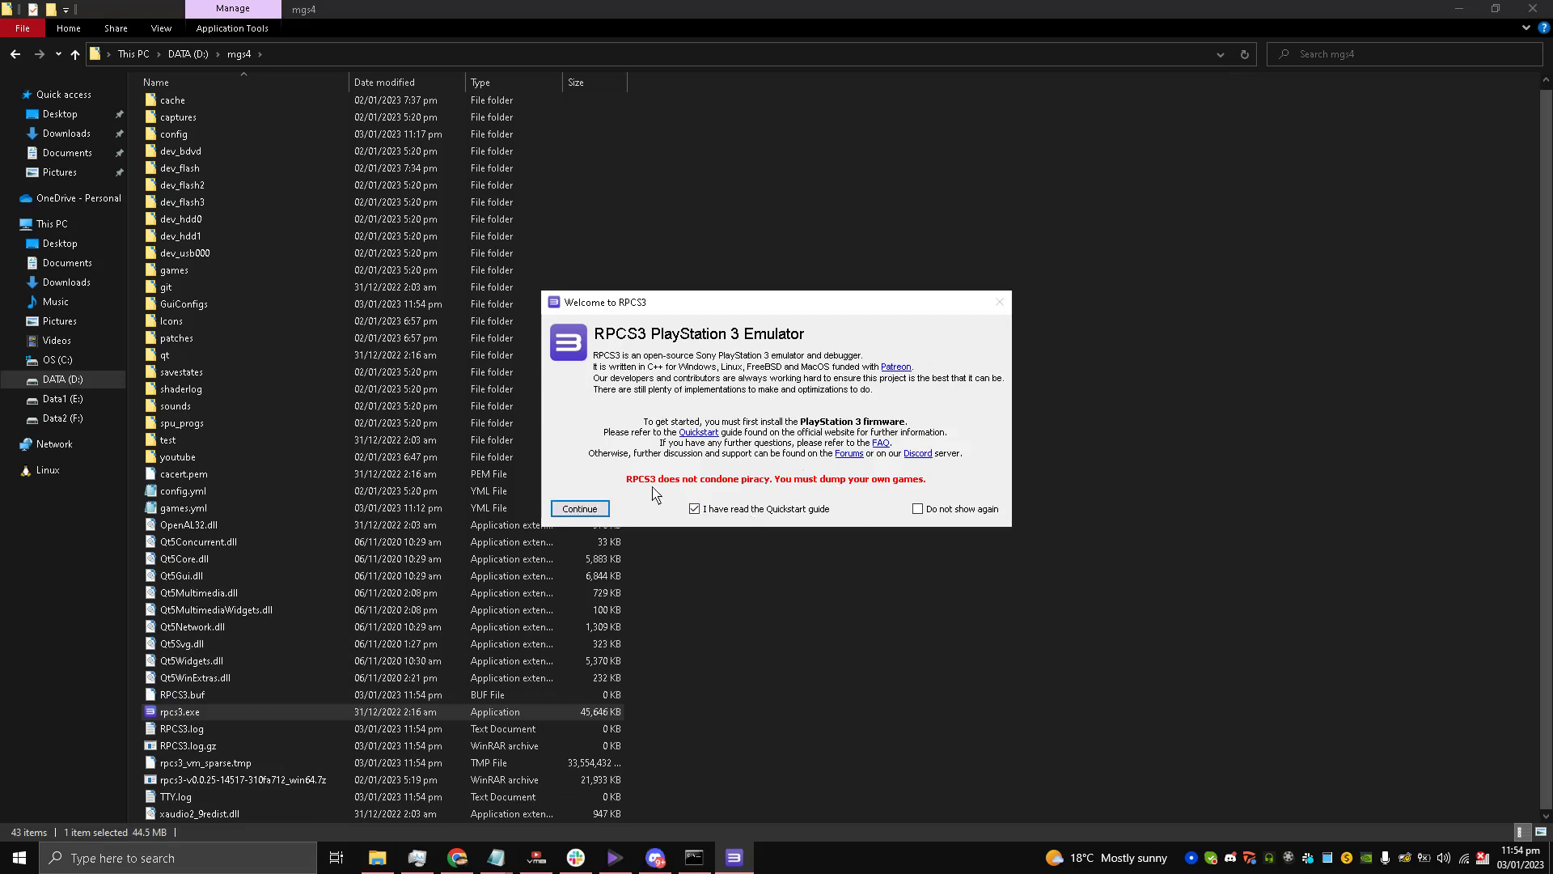
left_click(580, 508)
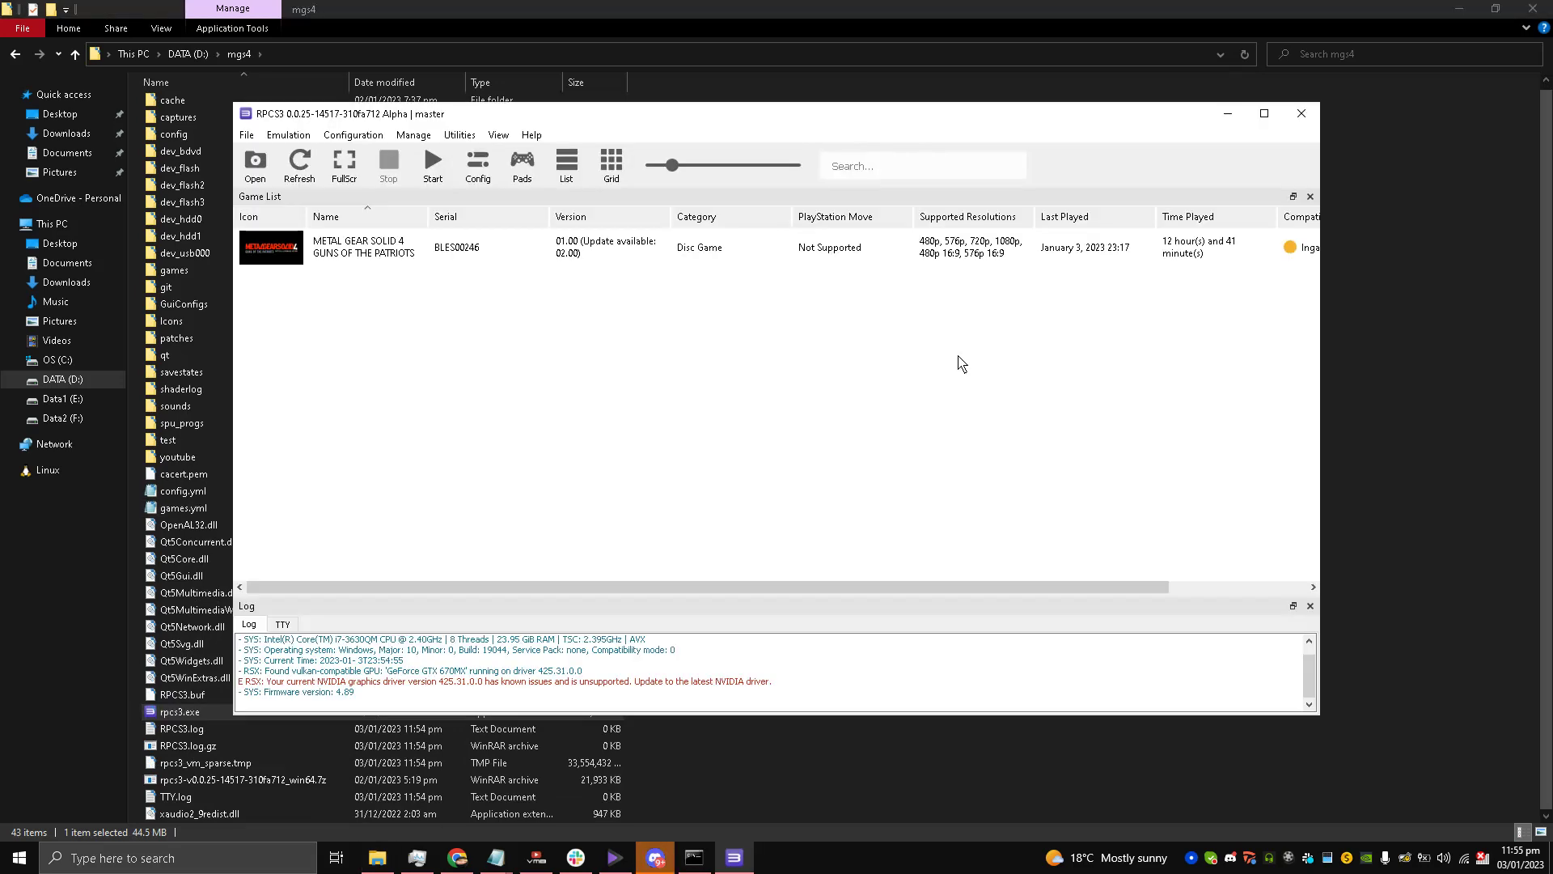
left_click(441, 254)
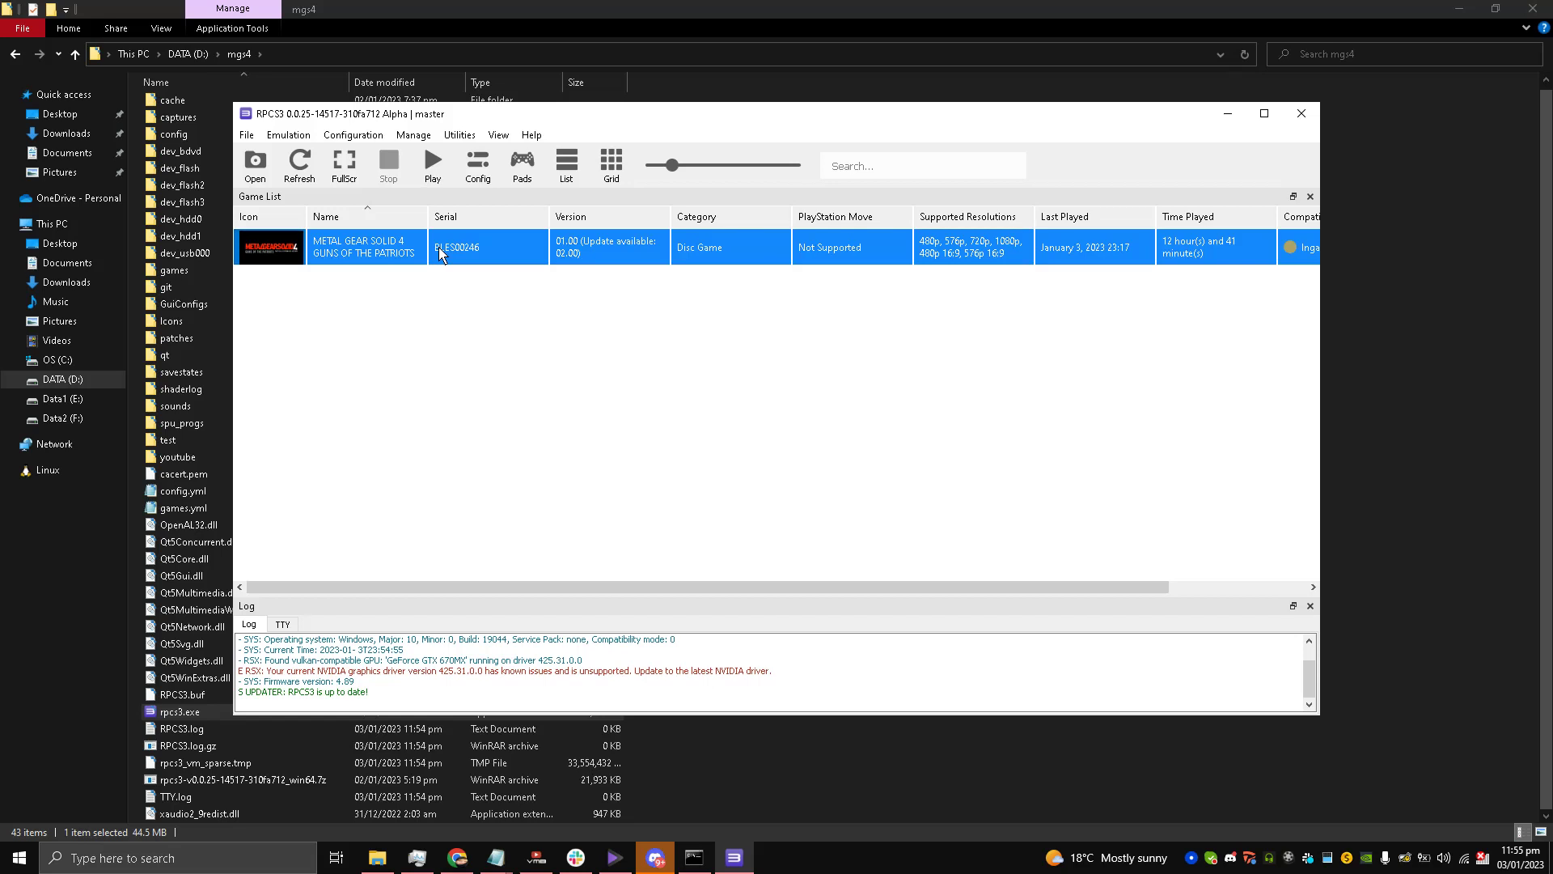
right_click(441, 254)
left_click(352, 327)
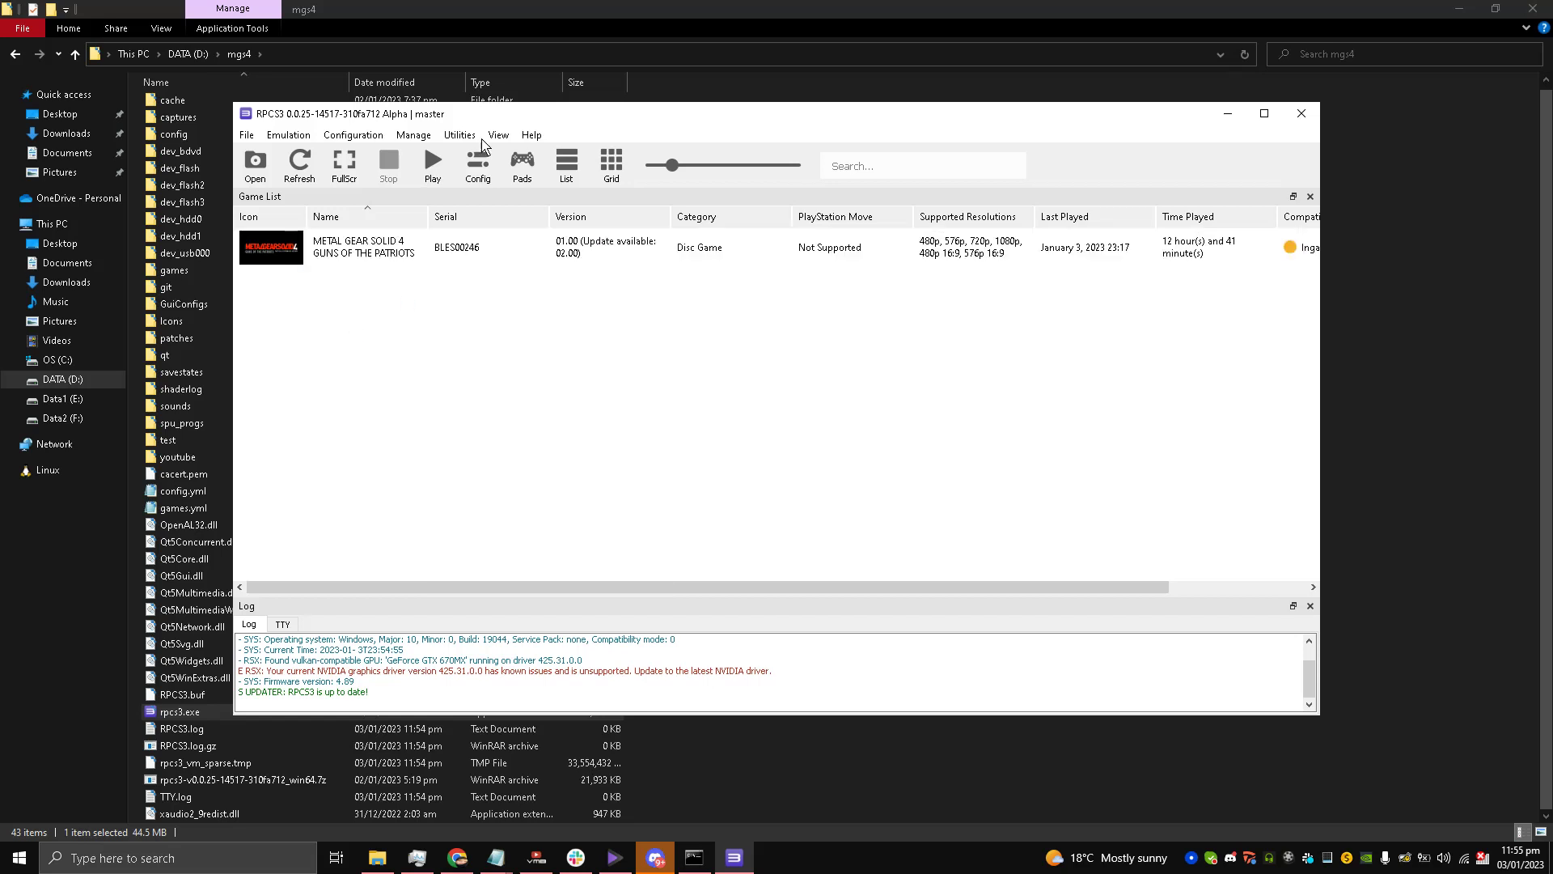
left_click(446, 254)
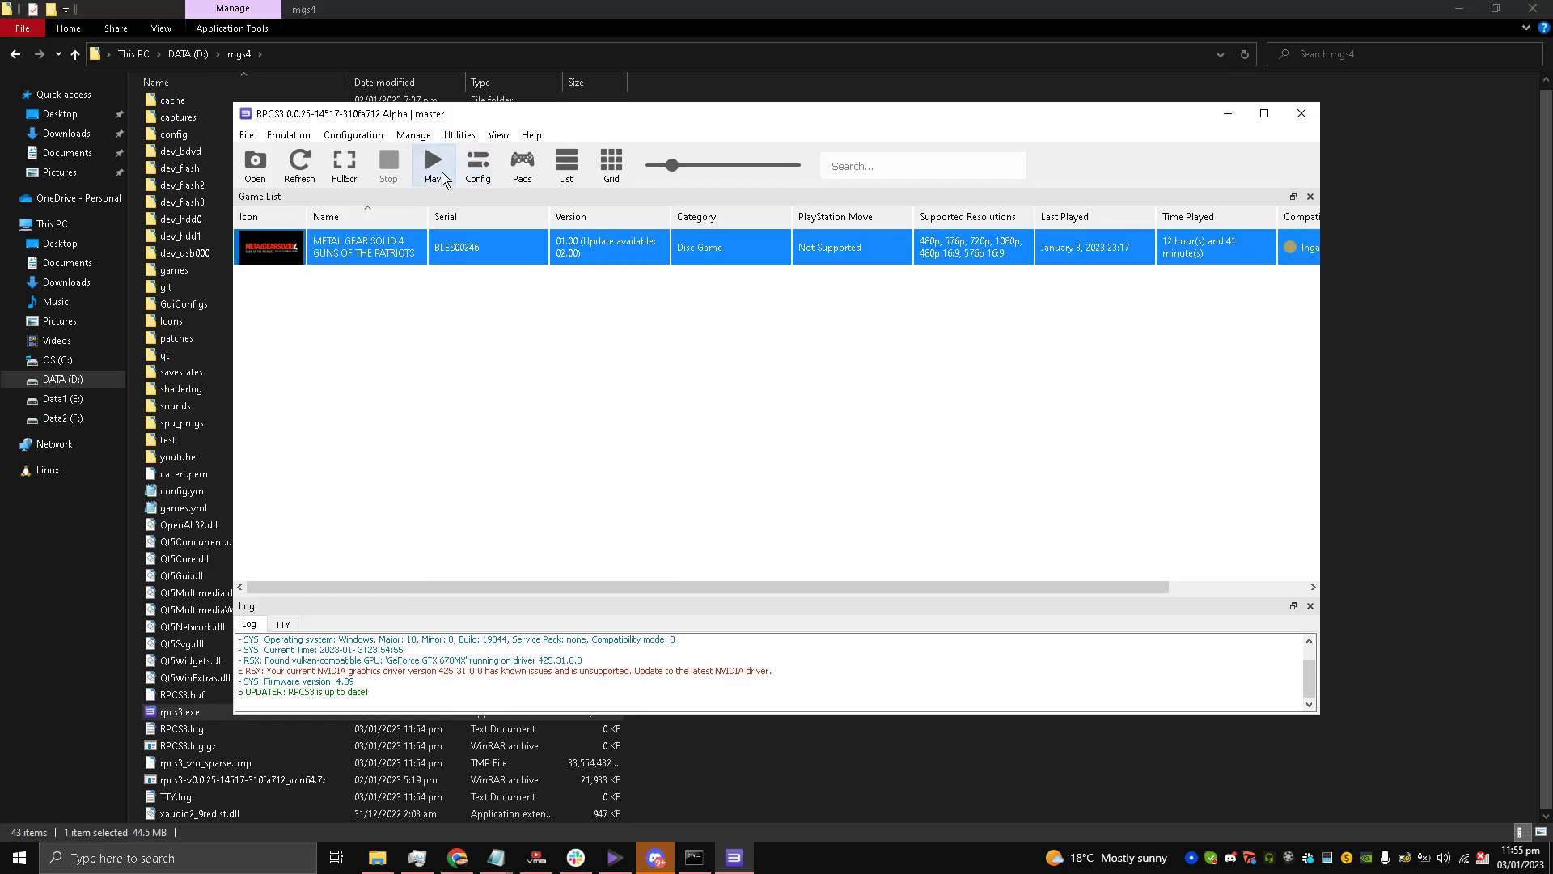
left_click(441, 174)
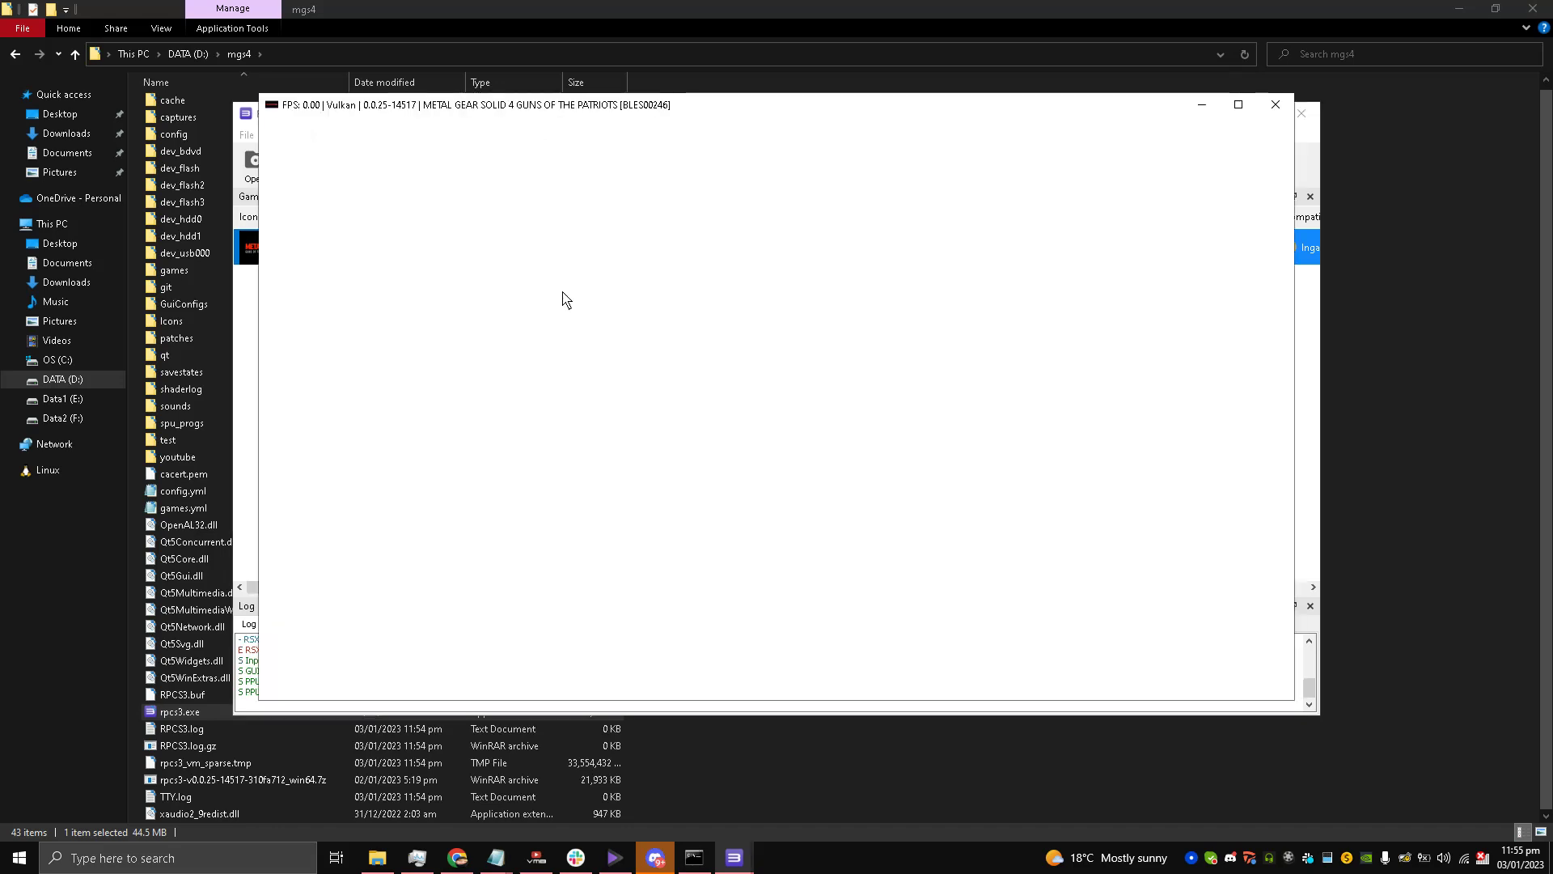